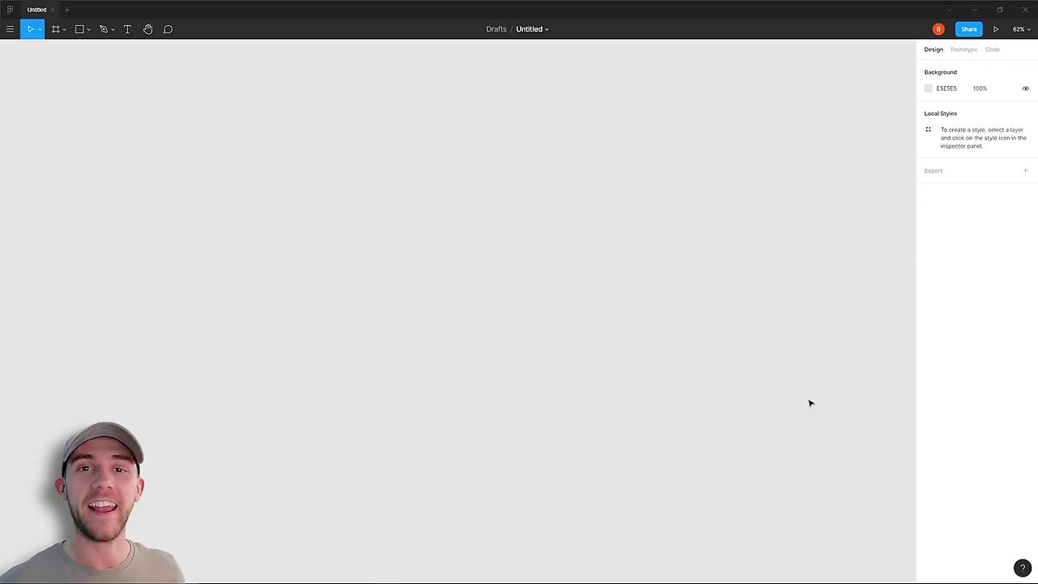
Enter the text "SEVEN SEAS" in the empty text box on the canvas
key(ctrl+z)
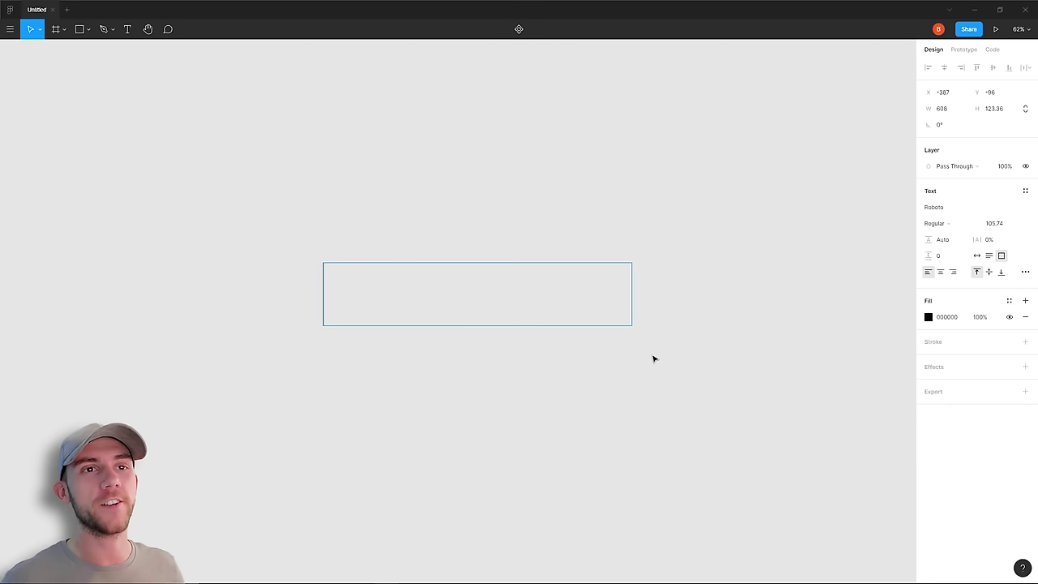
text(SEVEN SEAS)
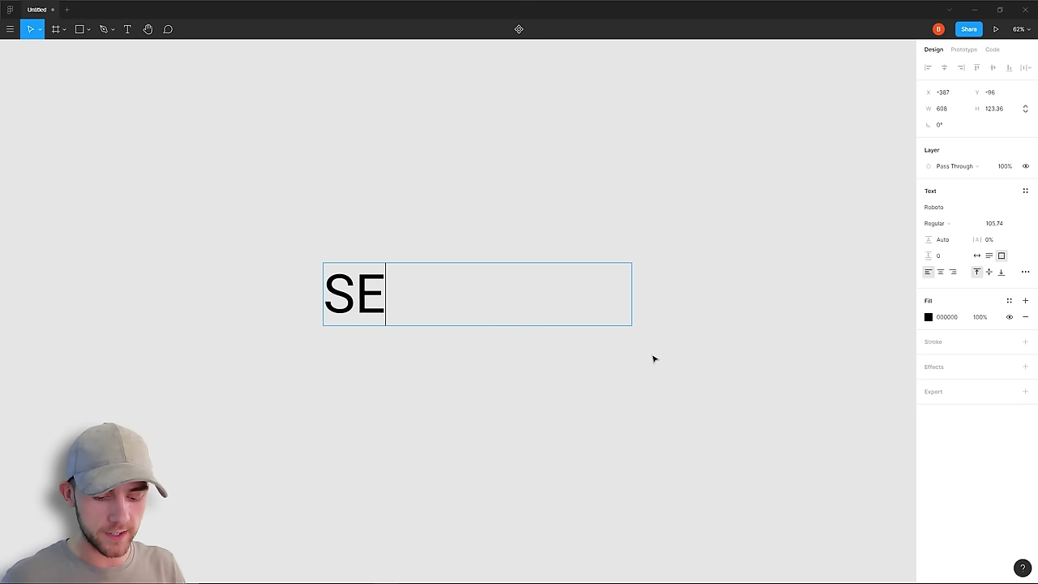
click(667, 354)
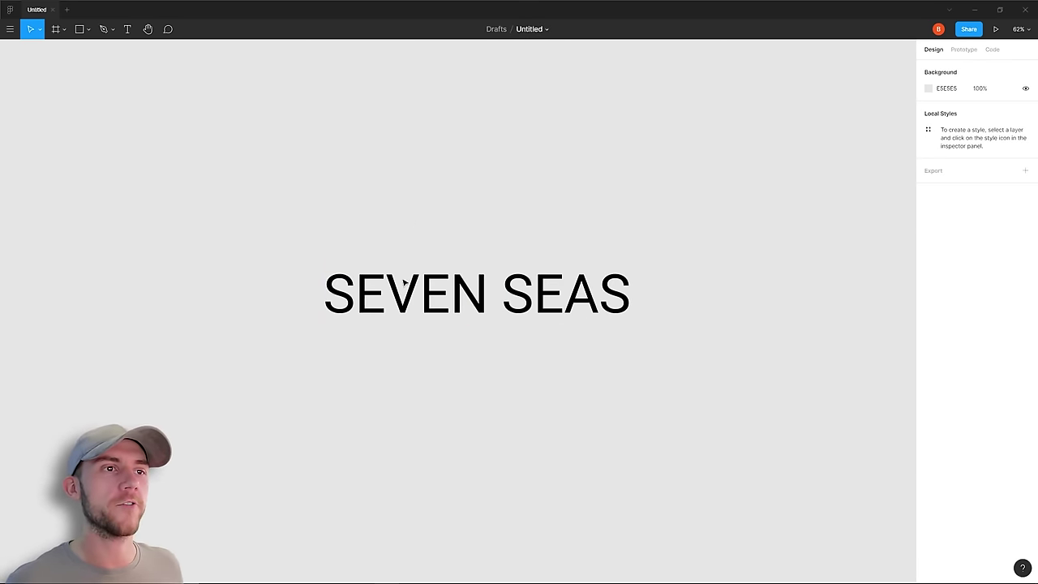
Paste the black ship's wheel graphic, place it below the SEVEN SEAS text, and move the text higher above it
key(ctrl+v)
drag(490, 159, 477, 402)
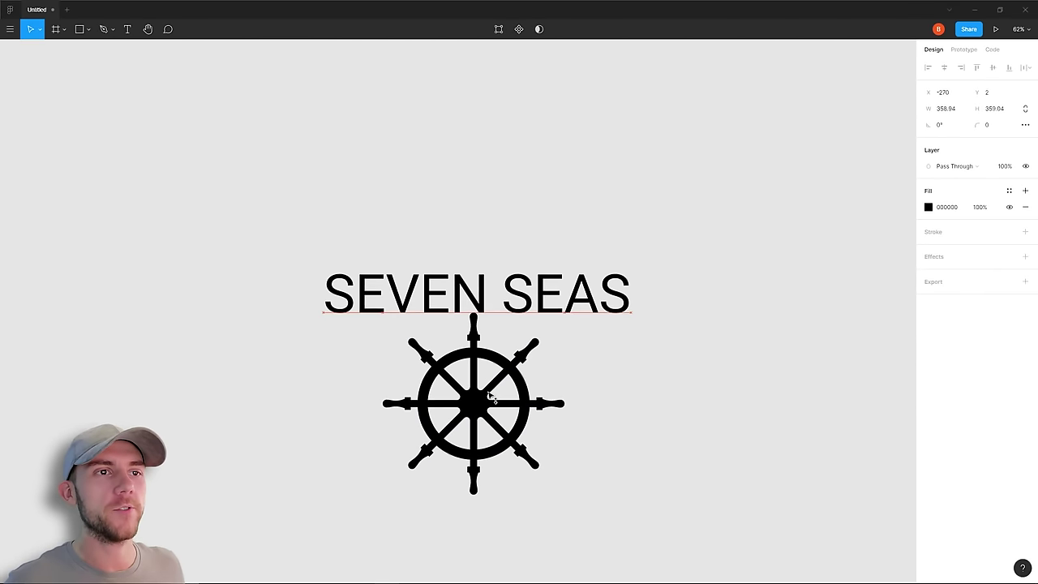
drag(479, 294, 478, 167)
Draw a 128 × 128 circle over the ship wheel's hub and thicken its black inside stroke
key(o)
mouse_move(477, 403)
mouse_down()
mouse_move(477, 285)
mouse_move(452, 308)
mouse_up()
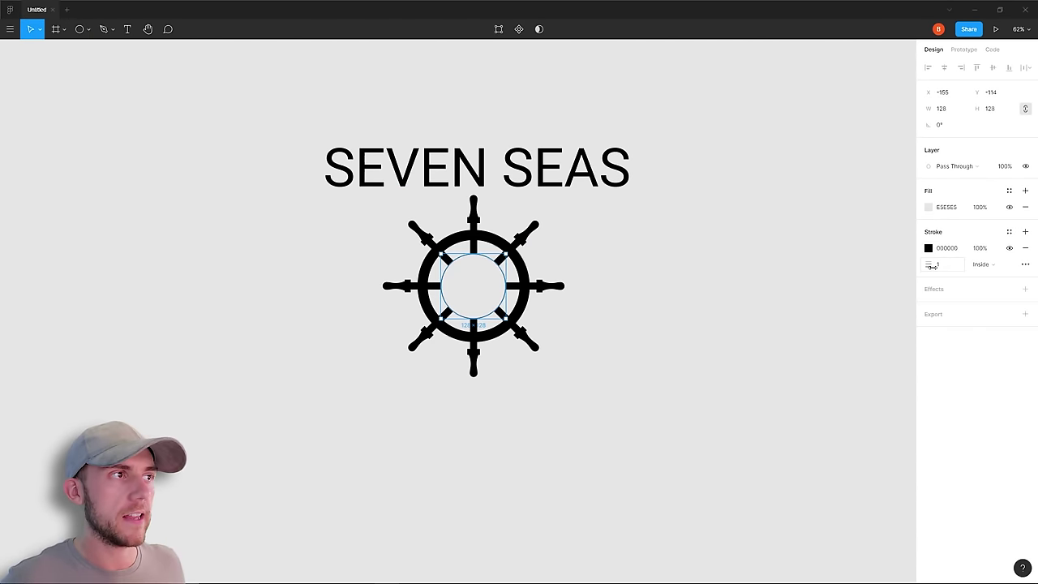
drag(935, 264, 939, 264)
key(Escape)
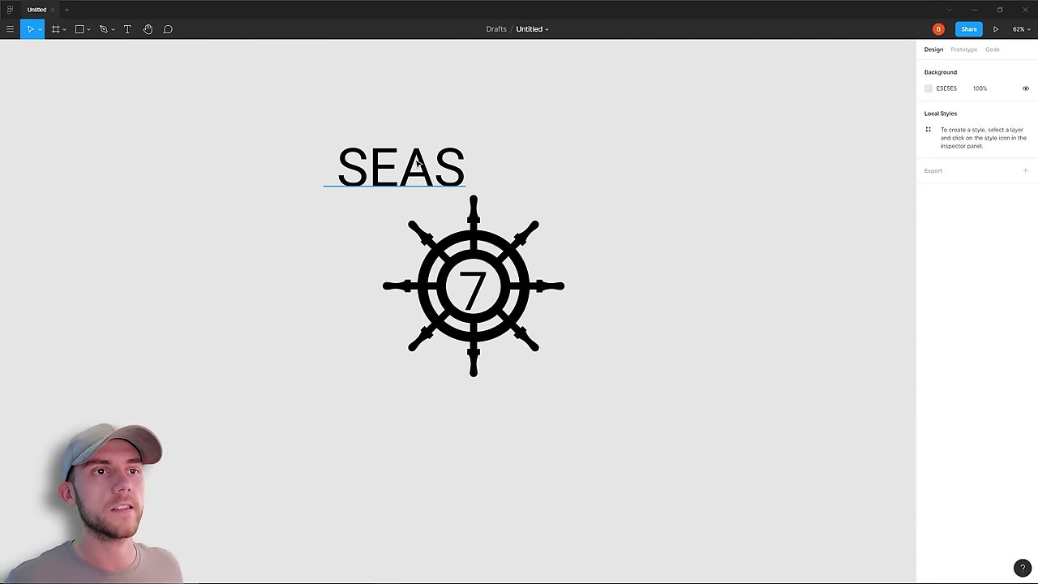
Move the SEAS text over the lower part of the wheel and draw a rectangle around that area
mouse_move(421, 166)
mouse_down()
mouse_move(352, 224)
mouse_move(485, 406)
mouse_move(488, 338)
mouse_up()
key(r)
mouse_move(394, 323)
mouse_down()
mouse_move(464, 375)
mouse_move(558, 397)
mouse_up()
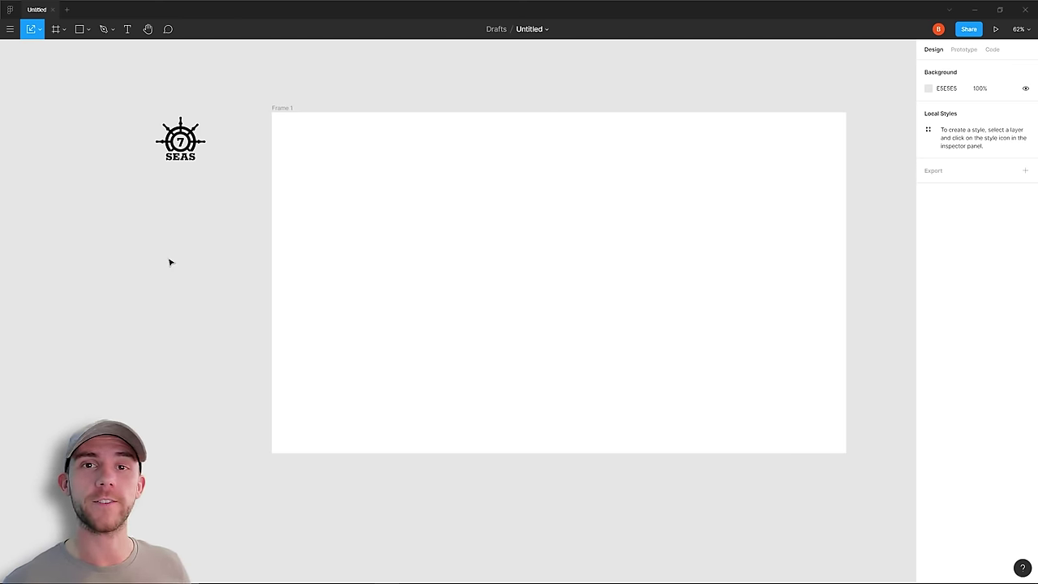
Add a text layer beside the empty frame, below the logo, reading "Headline" with "Subtext" on a second line
key(v)
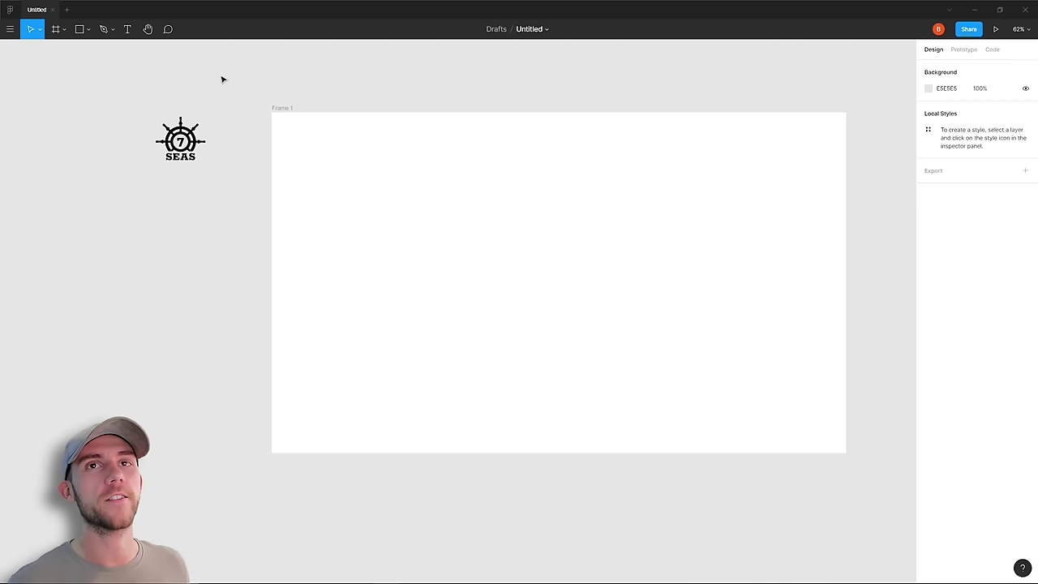
key(t)
click(128, 230)
text(Headline)
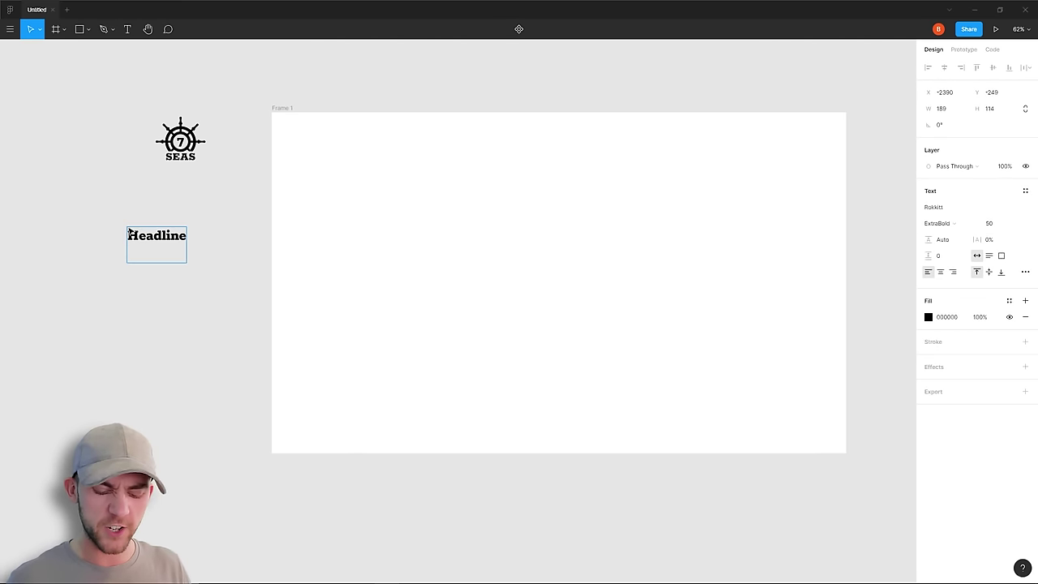
key(Return)
text(Subtext)
key(Escape)
Add two separate text labels, "CTA" and "Navigation", below the Headline and Subtext block
key(t)
click(126, 305)
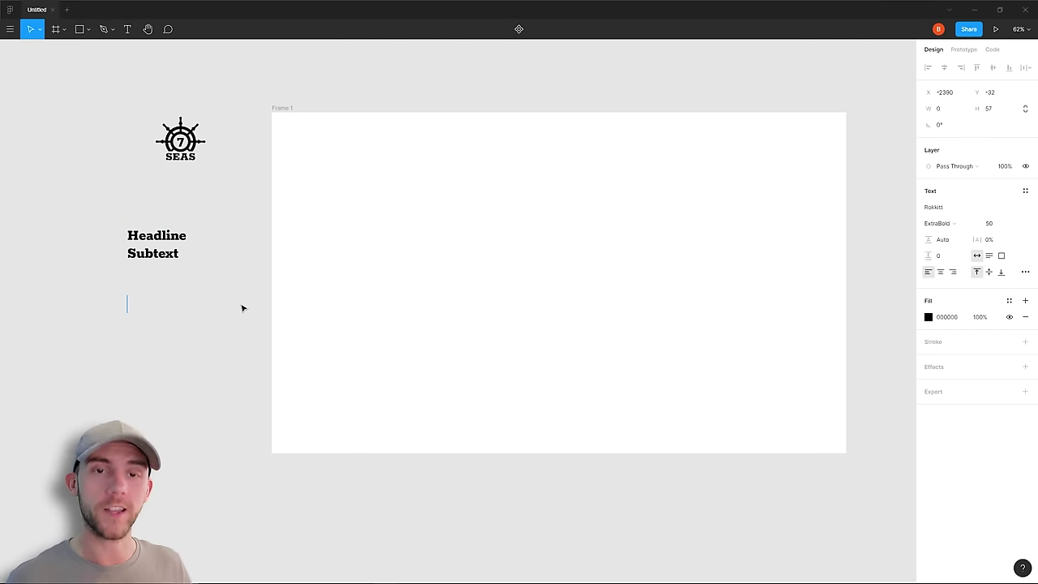
text(CTA)
key(Escape)
key(t)
click(128, 354)
text(Navigation)
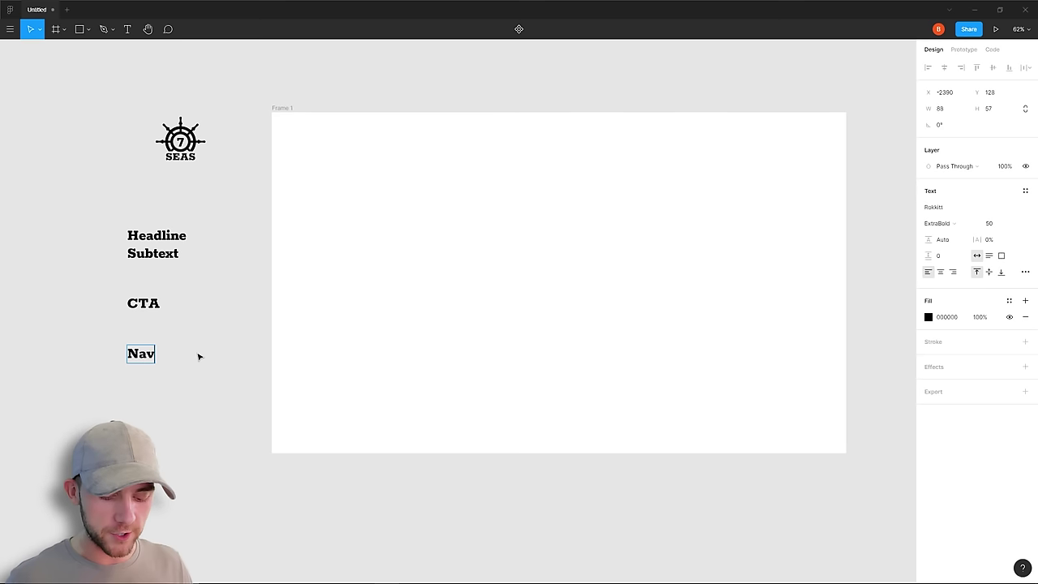
click(220, 379)
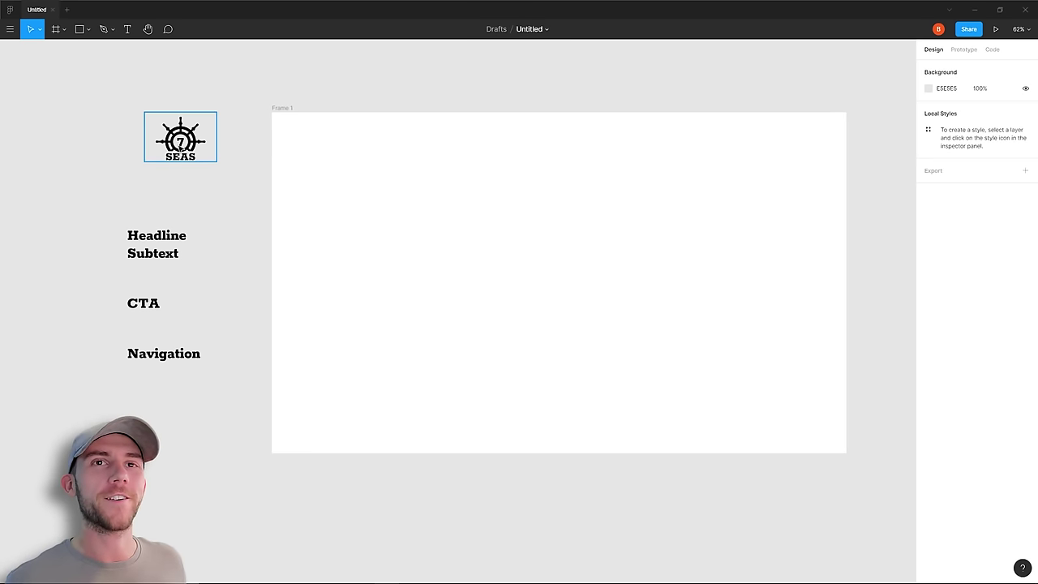
Move the logo, Headline, Subtext and CTA into the frame as a centred column and scale the headline up
drag(180, 138, 577, 160)
drag(162, 237, 657, 266)
key(k)
drag(164, 271, 582, 291)
drag(146, 306, 581, 341)
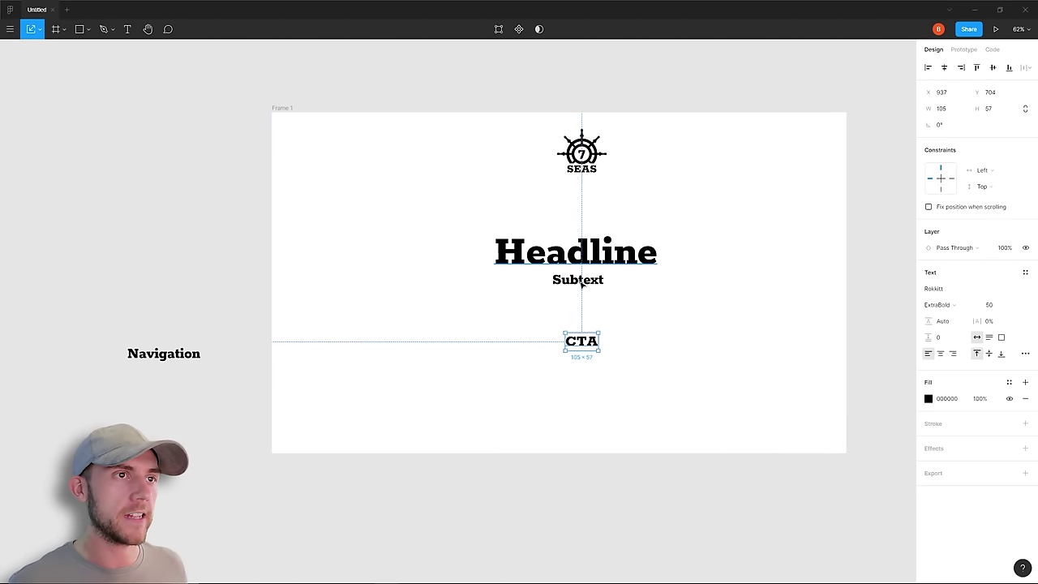
click(646, 467)
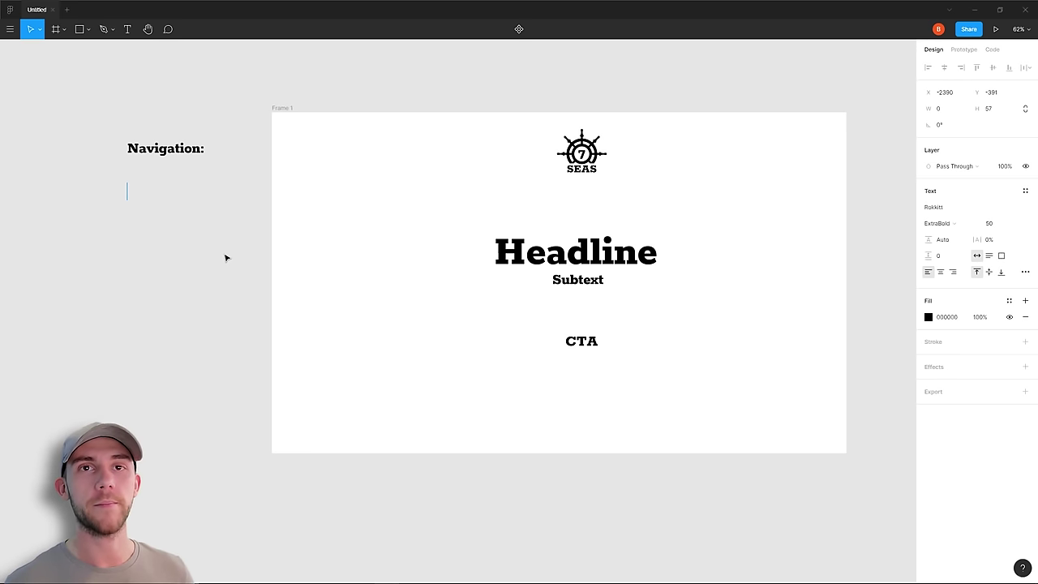
List the navigation items on separate lines: Apply Now, A Pirate's Life, News & Events, Fleet Jobs and Contact
text(Apply)
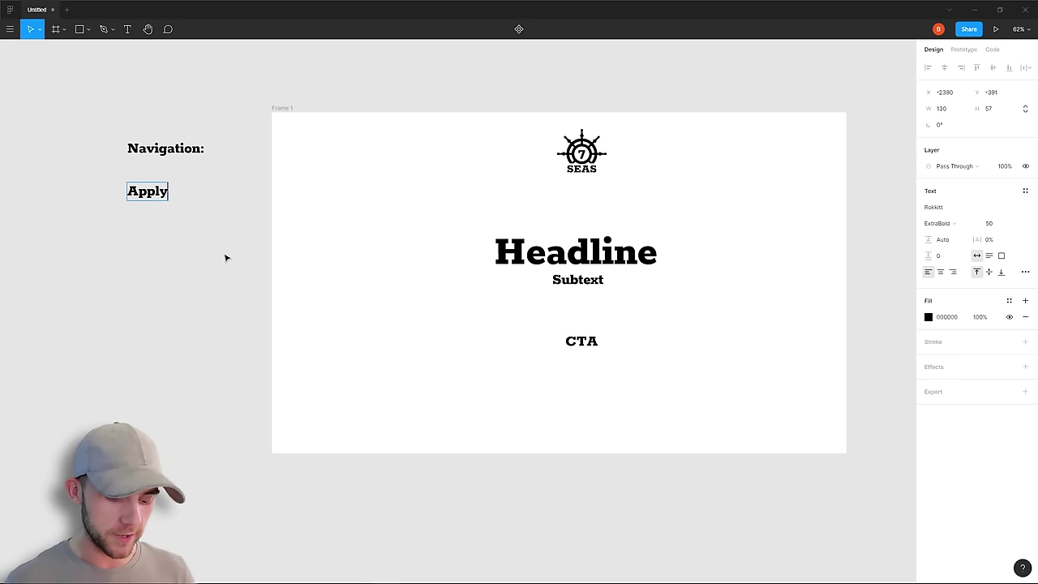
text( Now)
key(Return)
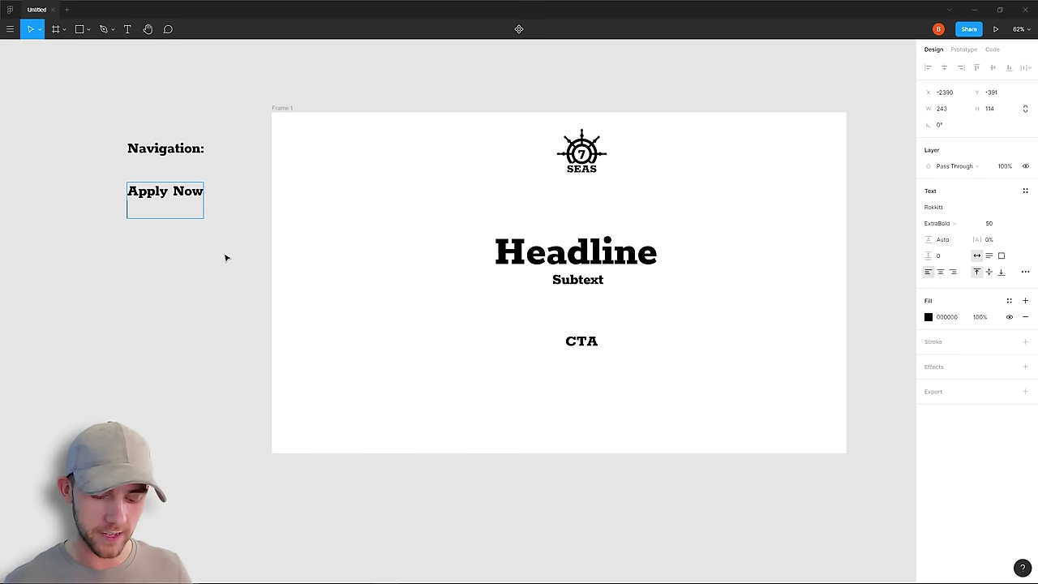
text(A Pirate's Life)
key(Return)
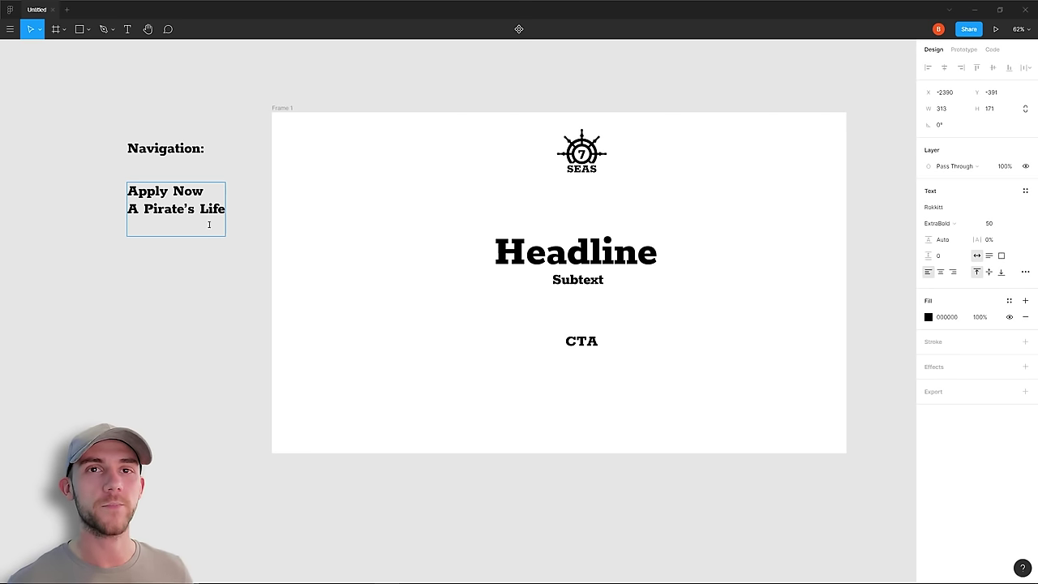
text(News & Events)
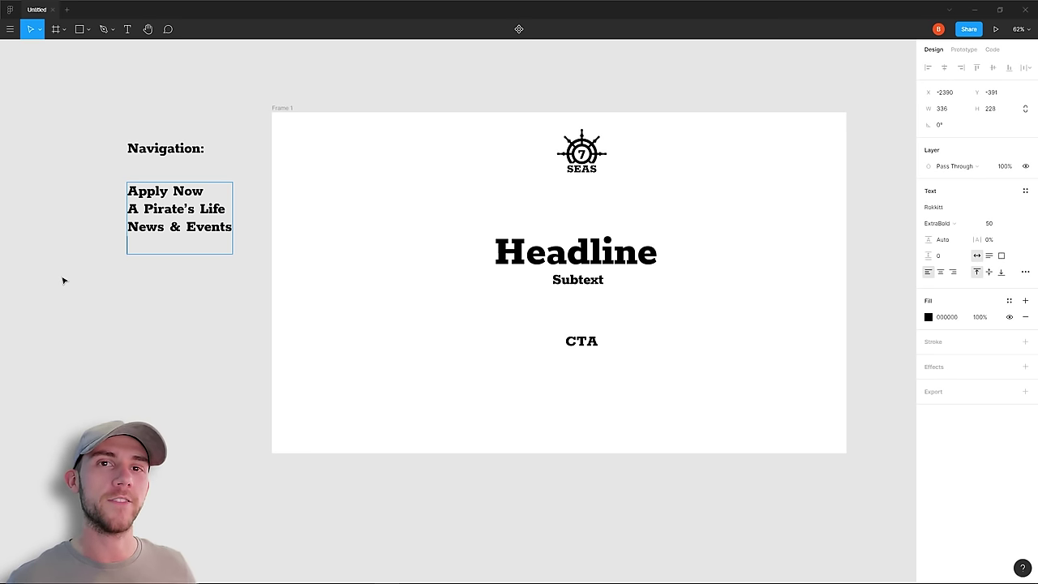
text(Fleet Jobs)
key(Return)
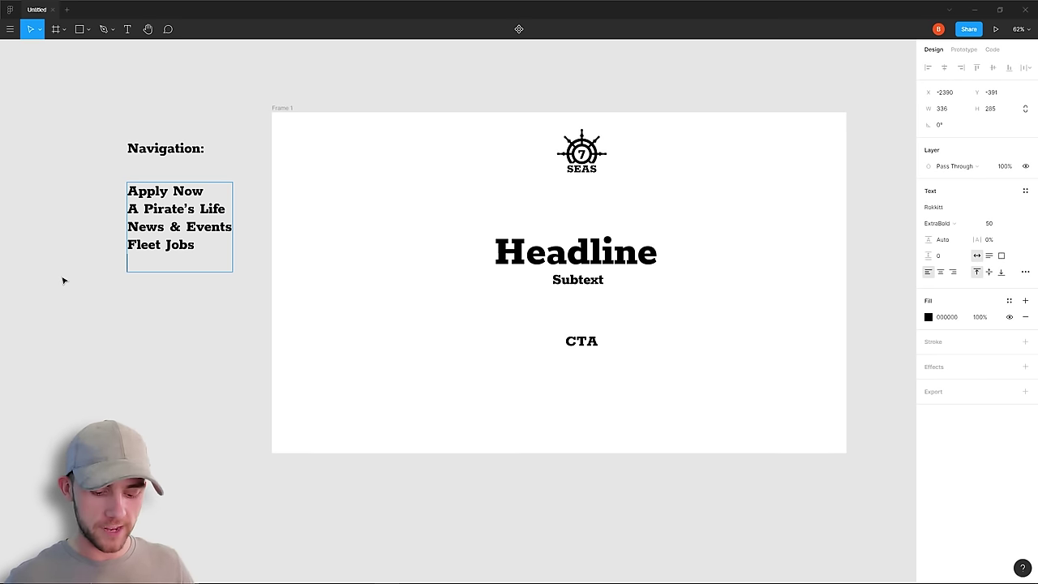
text(Contact)
click(207, 287)
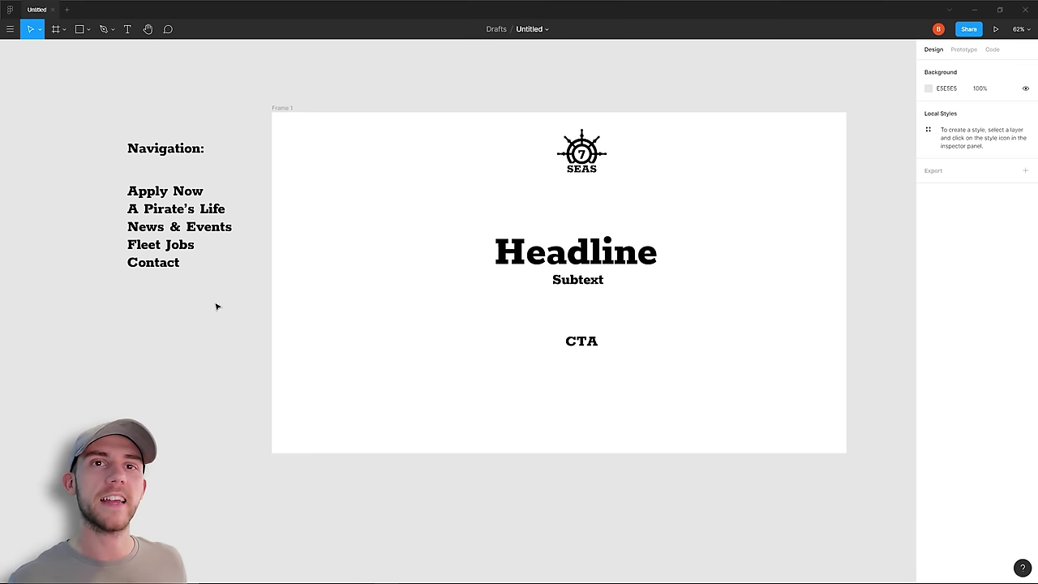
Move the navigation list into the frame, to the left of the headline
drag(172, 226, 343, 262)
click(217, 246)
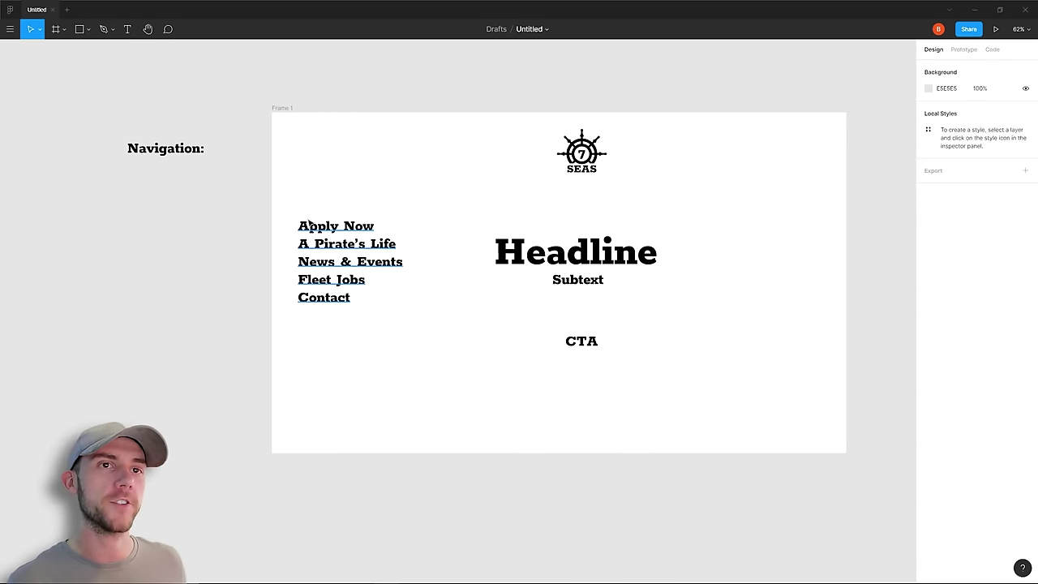
key(shift+0)
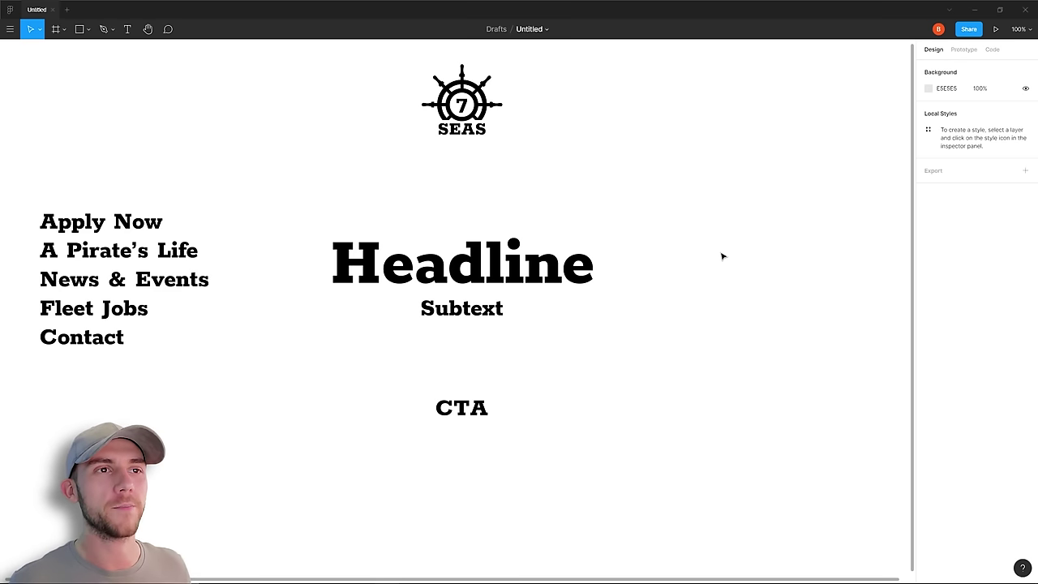
Paste the grey skull-and-crossbones graphic into the frame and reposition it toward the centred headline and subtext
key(ctrl+v)
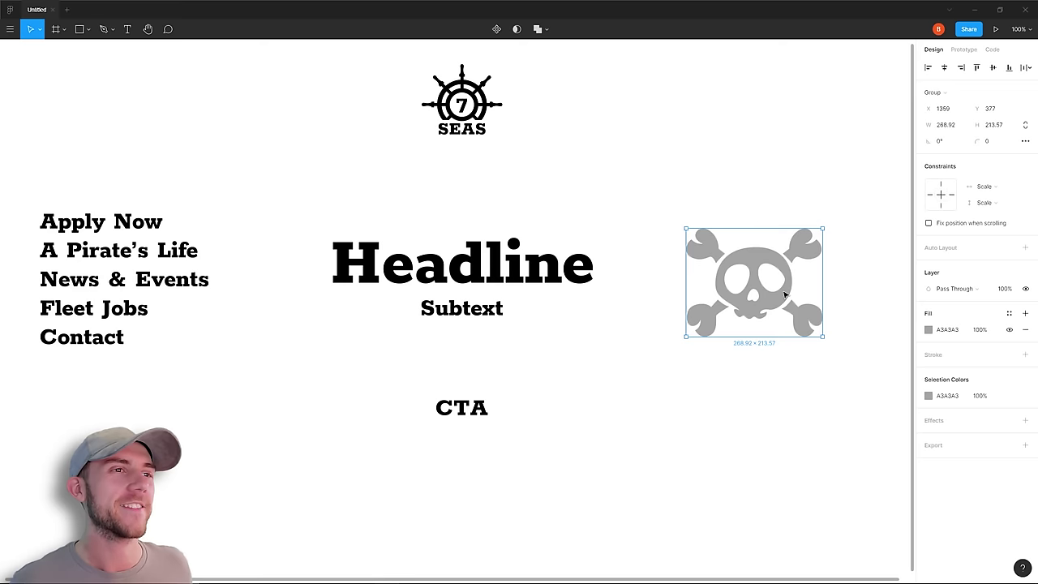
drag(746, 280, 456, 301)
drag(524, 306, 689, 326)
click(747, 225)
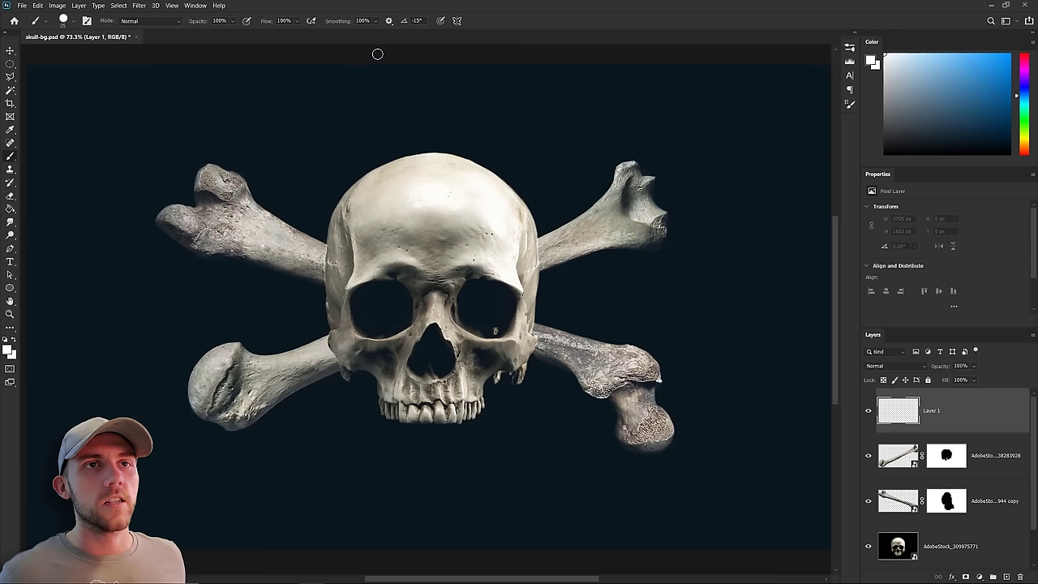
In skull-bg.psd, paint straight white light rays fanning down from the top across the skull on Layer 1, enlarging the brush between rays
click(378, 51)
shift+click(246, 523)
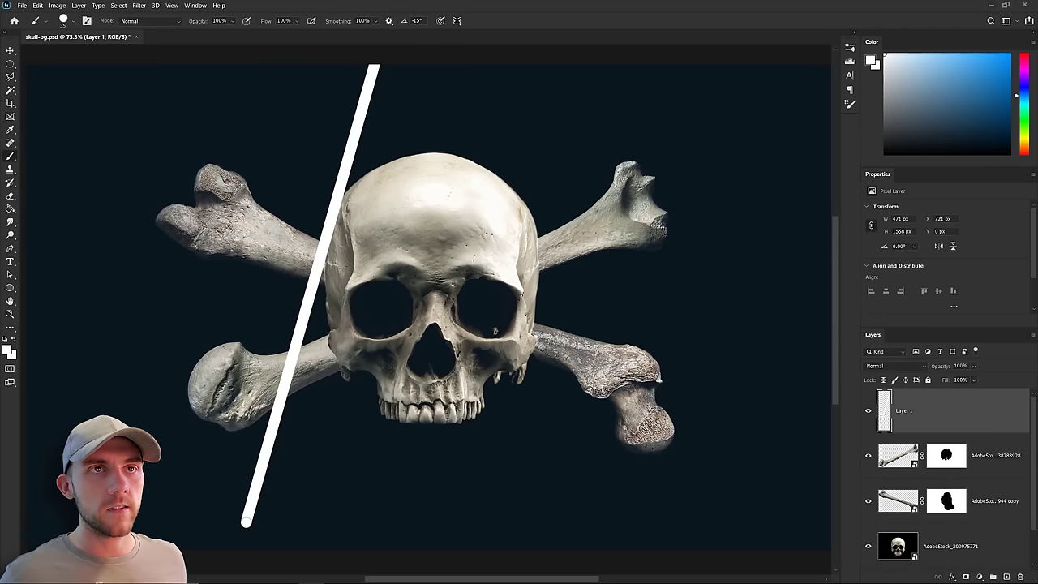
click(454, 52)
shift+click(550, 561)
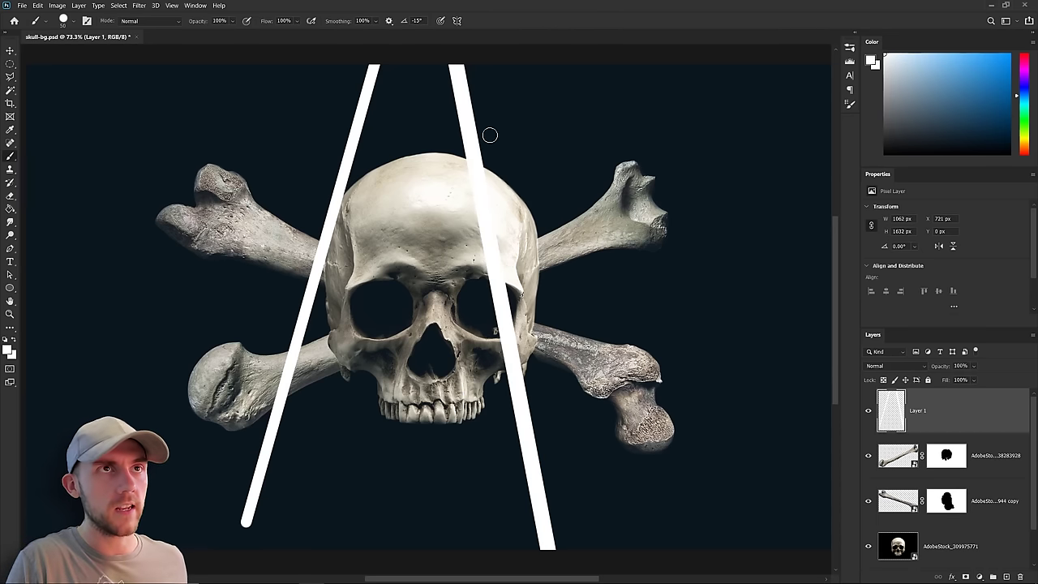
key(bracketright)
key(bracketright)
key(bracketright)
key(bracketright)
key(bracketright)
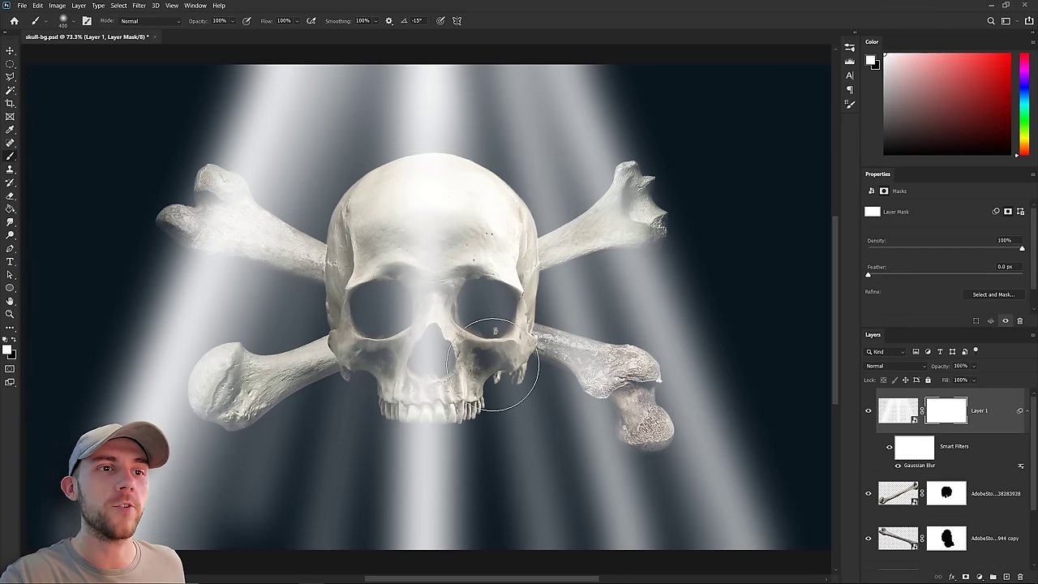
Mask the light rays over the skull with a black brush at 26% opacity and reduce Layer 1's opacity to 40%
key(2)
key(6)
key(bracketright)
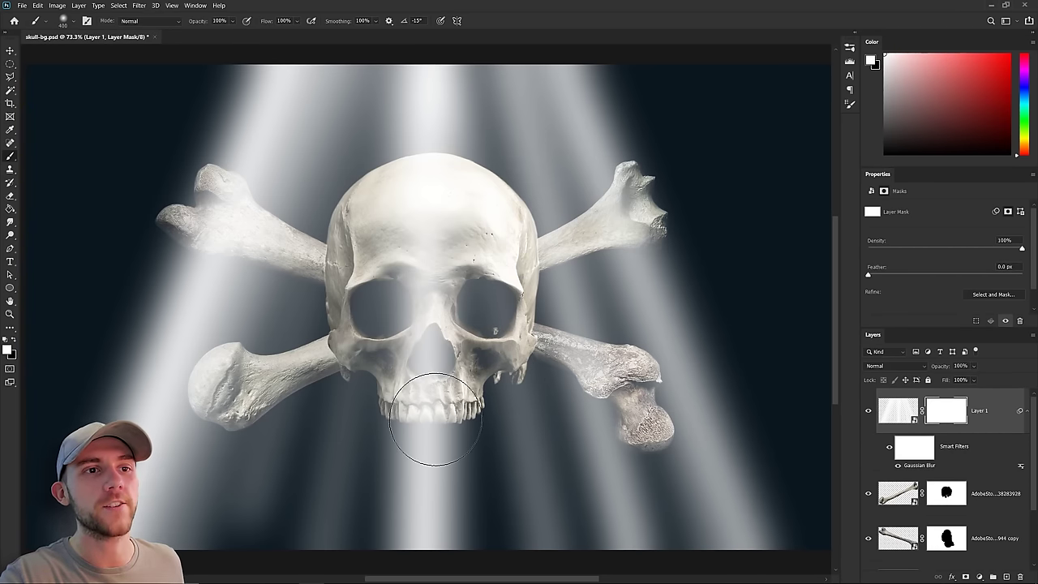
key(x)
click(442, 449)
mouse_move(442, 449)
mouse_down()
mouse_move(429, 528)
mouse_move(533, 532)
mouse_move(438, 324)
mouse_up()
key(bracketright)
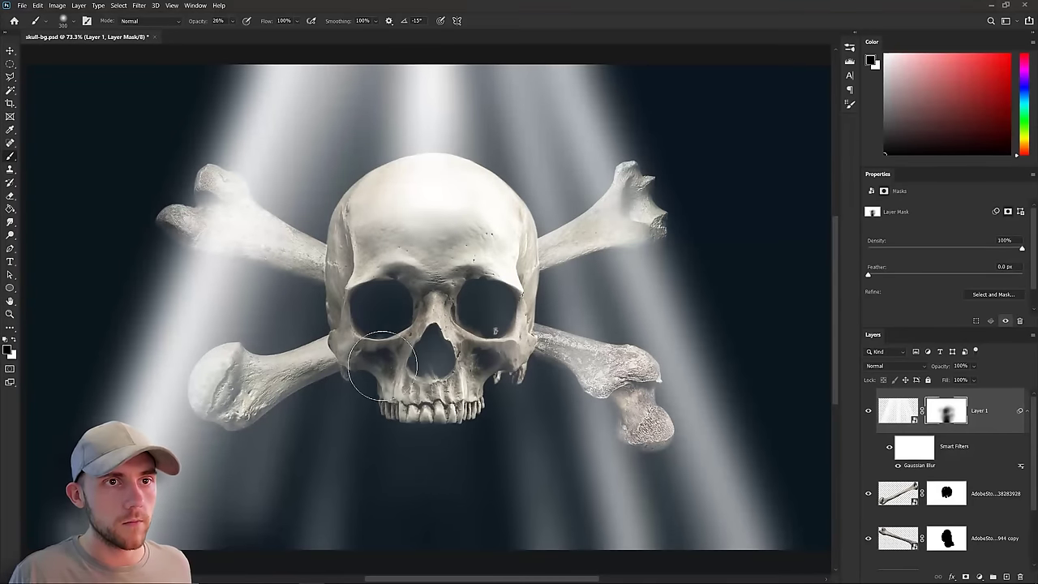
click(974, 366)
drag(985, 379, 966, 380)
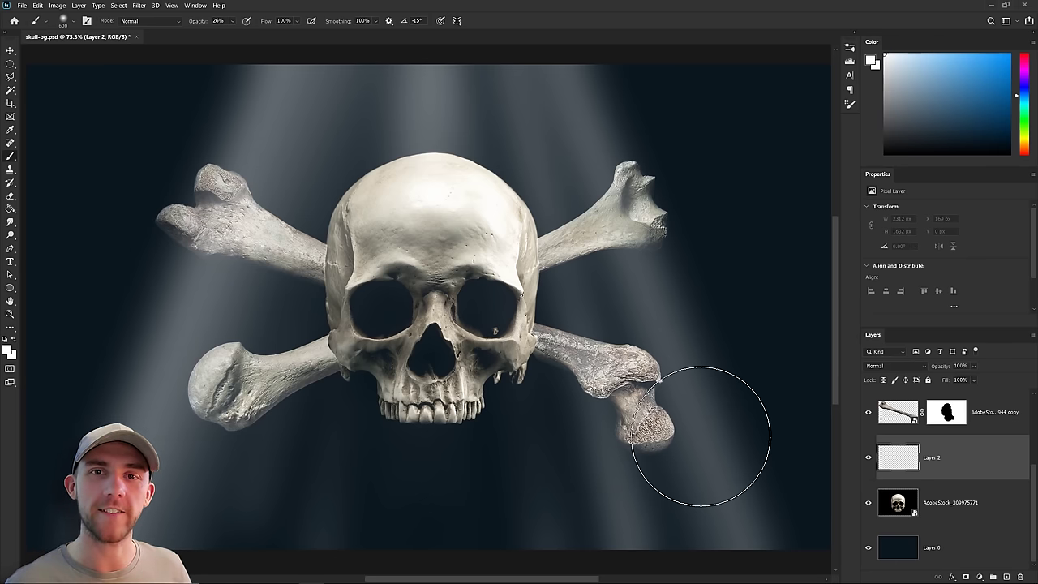
Fade the lower ends of the light rays by painting black on Layer 1's mask with a large soft brush
key(bracketleft)
key(bracketleft)
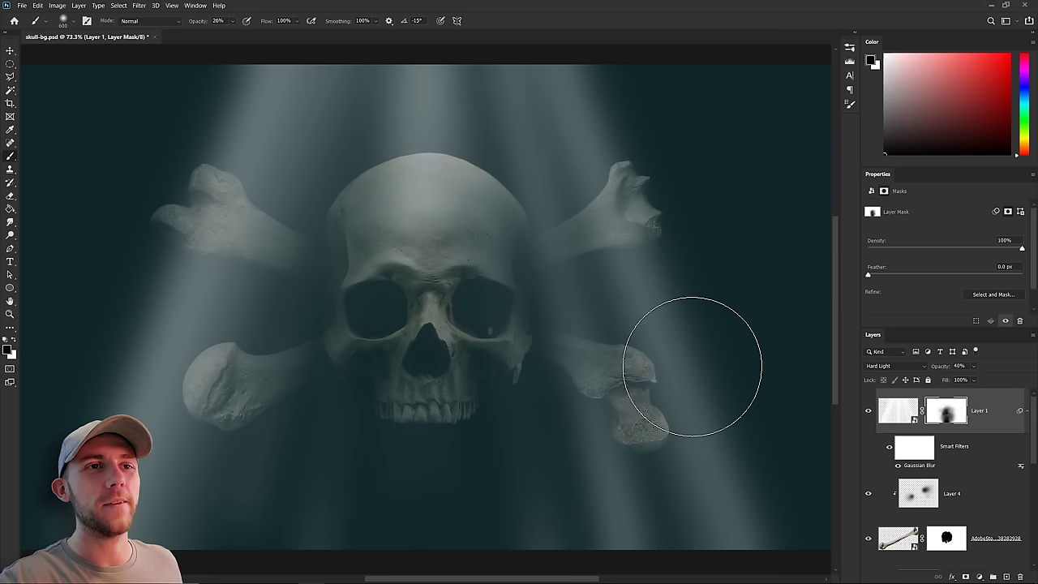
key(bracketright)
key(bracketright)
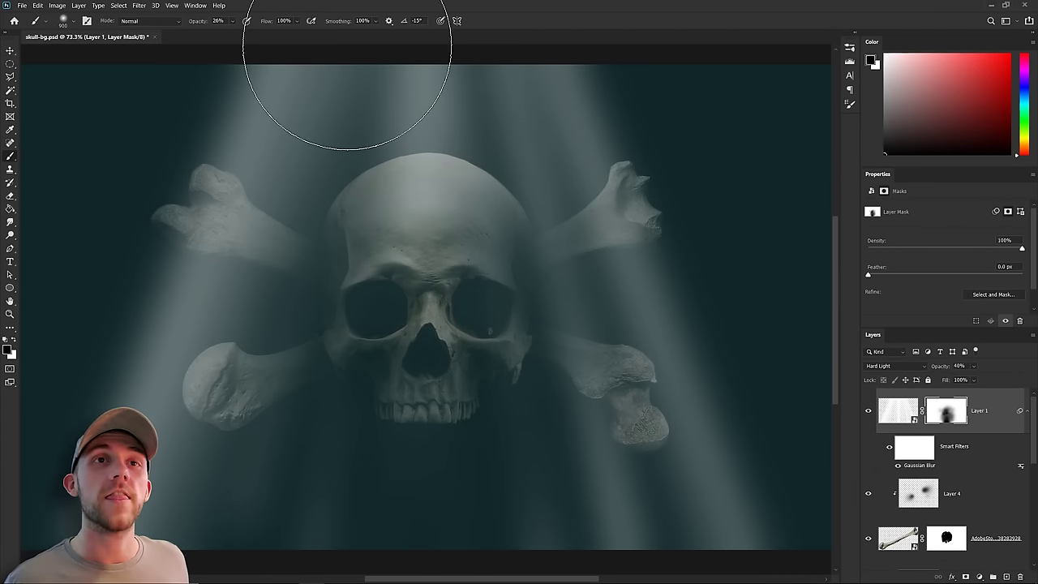
key(bracketright)
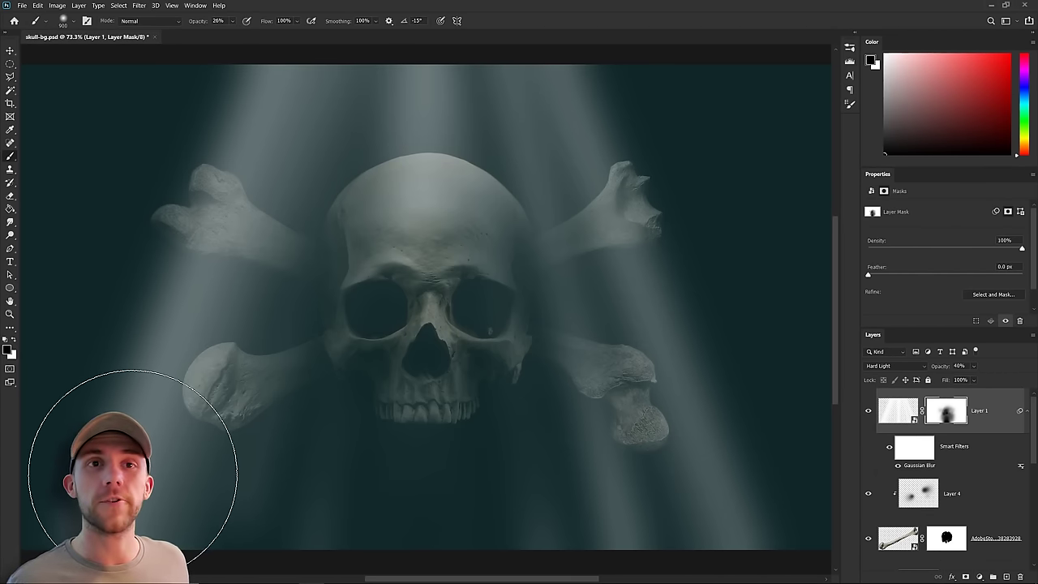
key(bracketleft)
key(bracketleft)
mouse_move(162, 452)
mouse_down()
mouse_move(51, 382)
mouse_move(668, 498)
mouse_move(585, 485)
mouse_up()
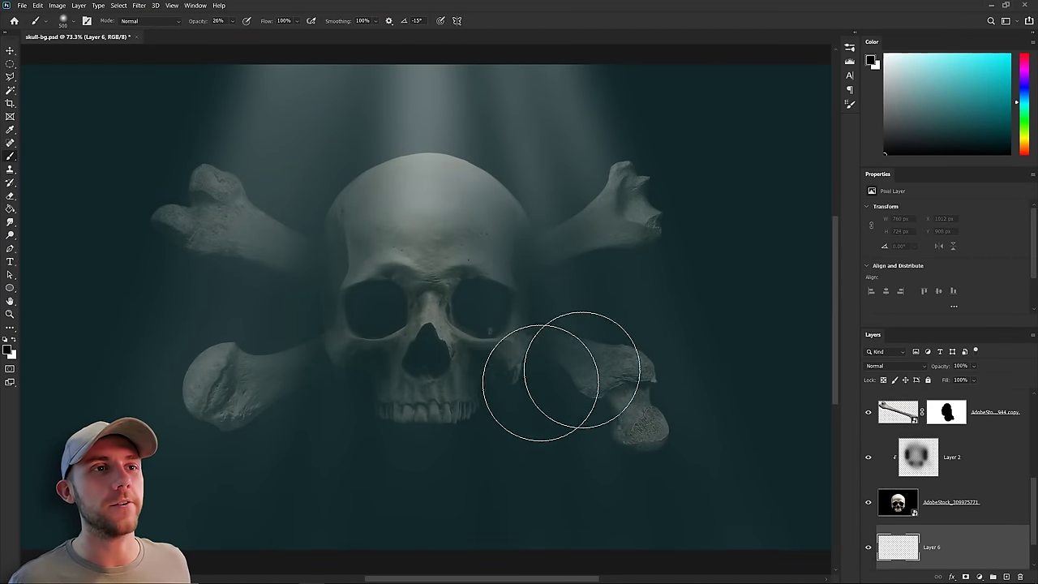
Paint black shading behind the skull on Layer 6, enlarging the brush to 1000 px and setting its opacity to 12%
mouse_move(541, 383)
mouse_down()
mouse_move(471, 479)
mouse_move(474, 517)
mouse_move(544, 343)
mouse_up()
key(ctrl+minus)
key(bracketright)
key(bracketright)
key(bracketright)
key(bracketright)
key(bracketright)
key(1)
key(2)
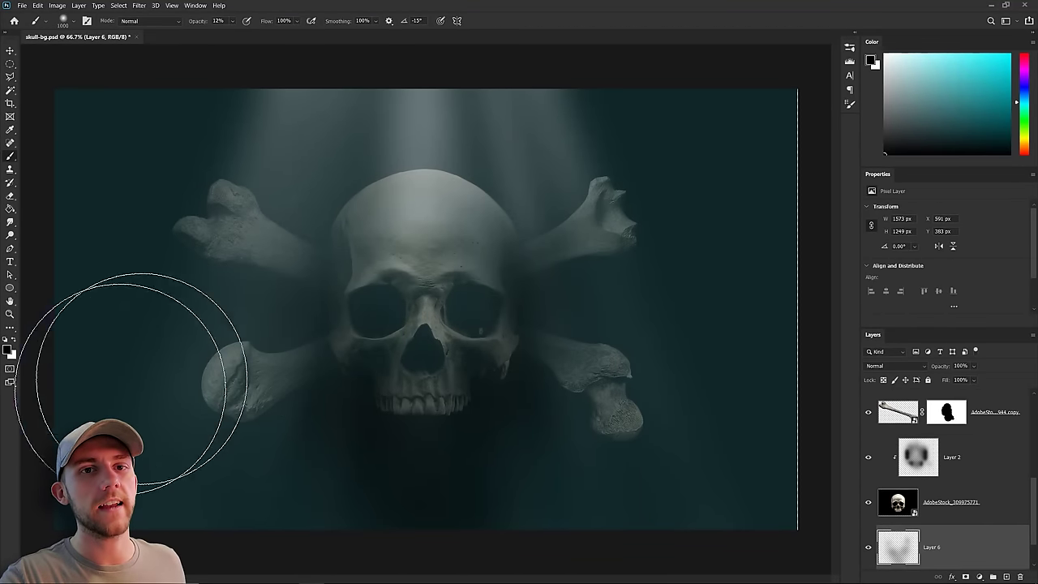
Paint soft black shading over the lower-left background on Layer 6, and set the gradient map's dark stop to a deep teal
key(bracketright)
mouse_move(131, 381)
mouse_down()
mouse_move(568, 567)
mouse_move(795, 449)
mouse_move(190, 519)
mouse_move(201, 545)
mouse_up()
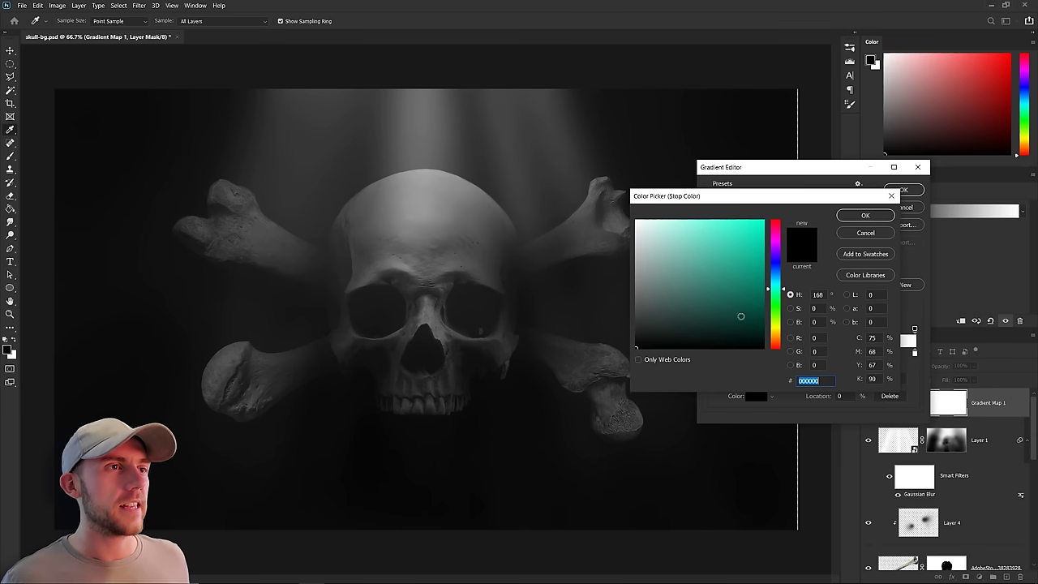
drag(741, 317, 709, 323)
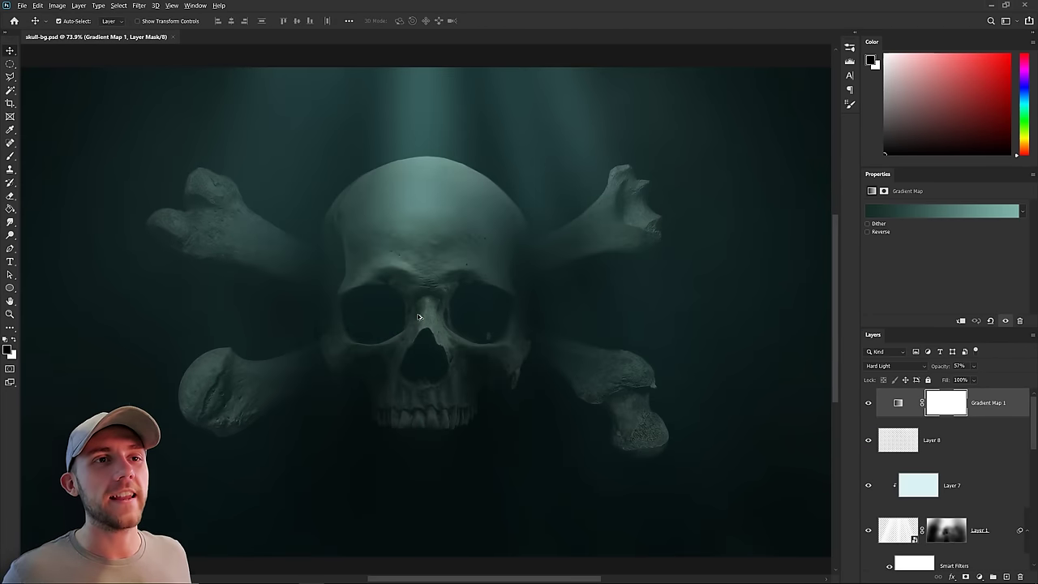
Apply a Field Blur to the skull layer, keeping the nose area at 0 px and slightly blurring a second point at the cranium's edge
scroll(418, 316, up, 5)
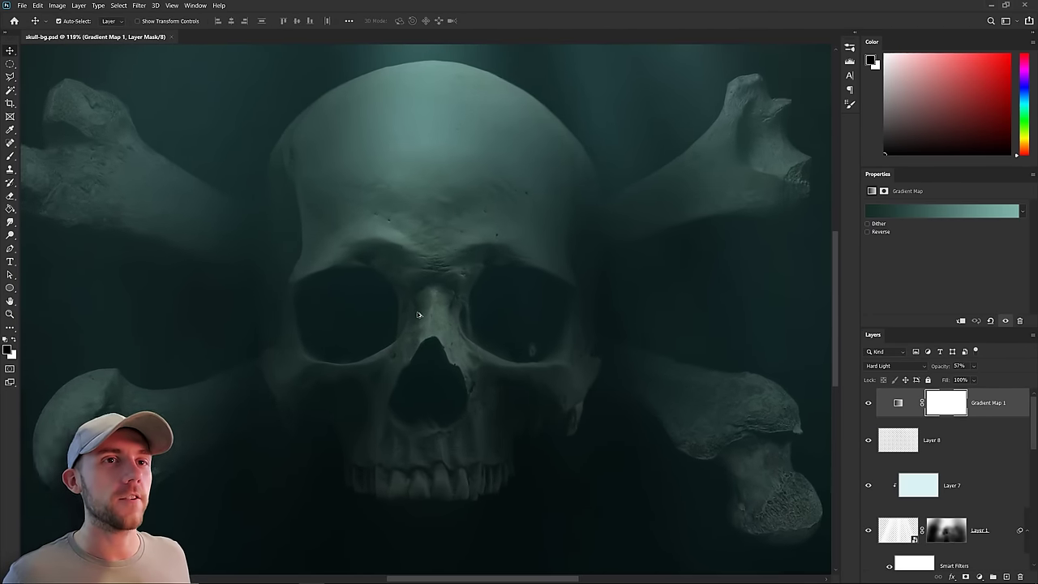
scroll(296, 303, left, 1)
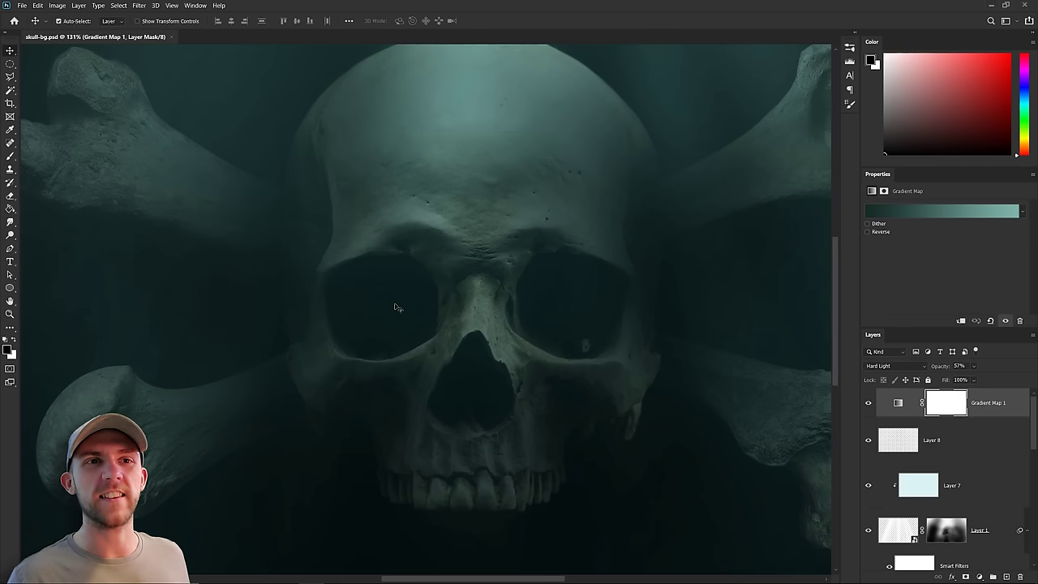
click(397, 308)
click(139, 5)
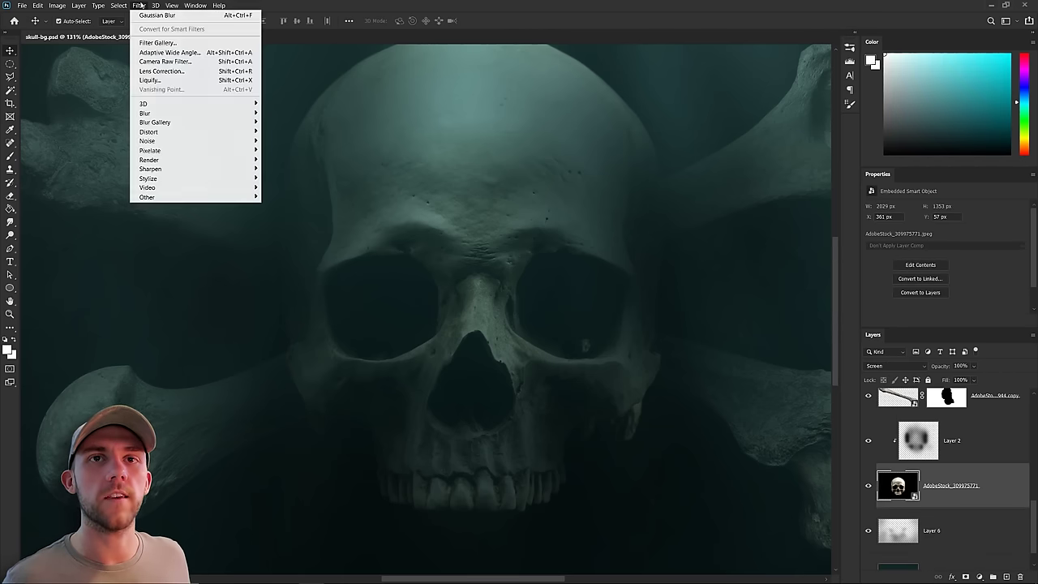
click(284, 122)
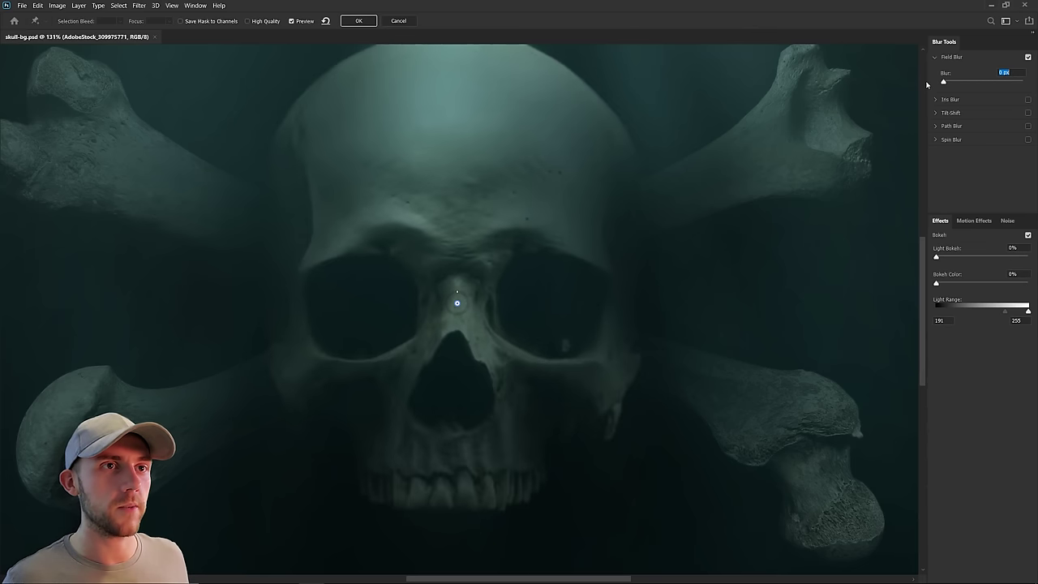
click(267, 168)
drag(962, 82, 954, 84)
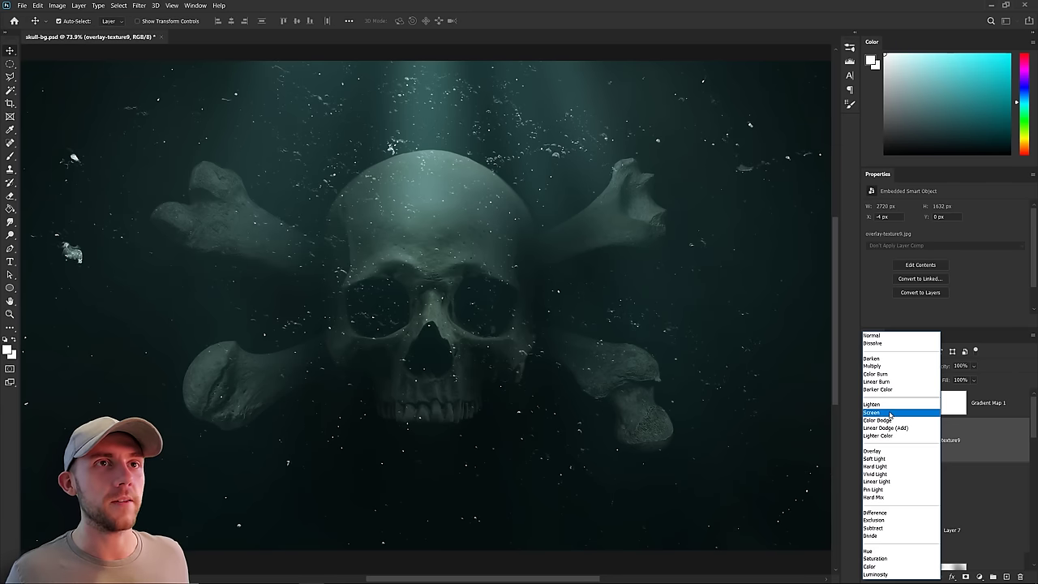
Set the overlay-texture9 layer's blend mode to Screen and reduce its opacity to 24%
click(892, 413)
click(973, 366)
drag(991, 380, 963, 380)
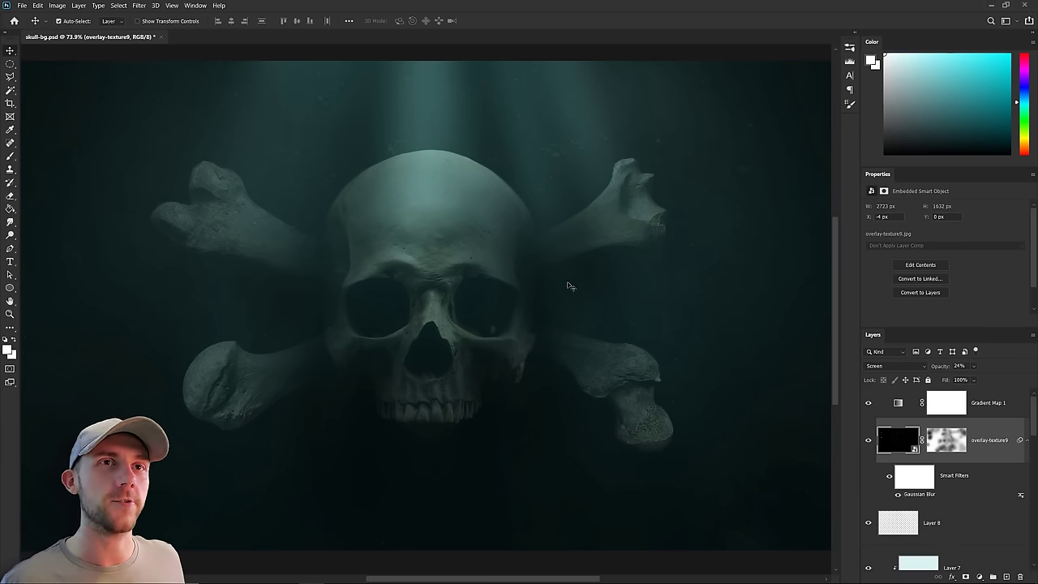
Place smoke image 13 above overlay-texture9, widen it to about 2728 × 1632 px, and set its blend mode to Overlay
drag(567, 283, 558, 185)
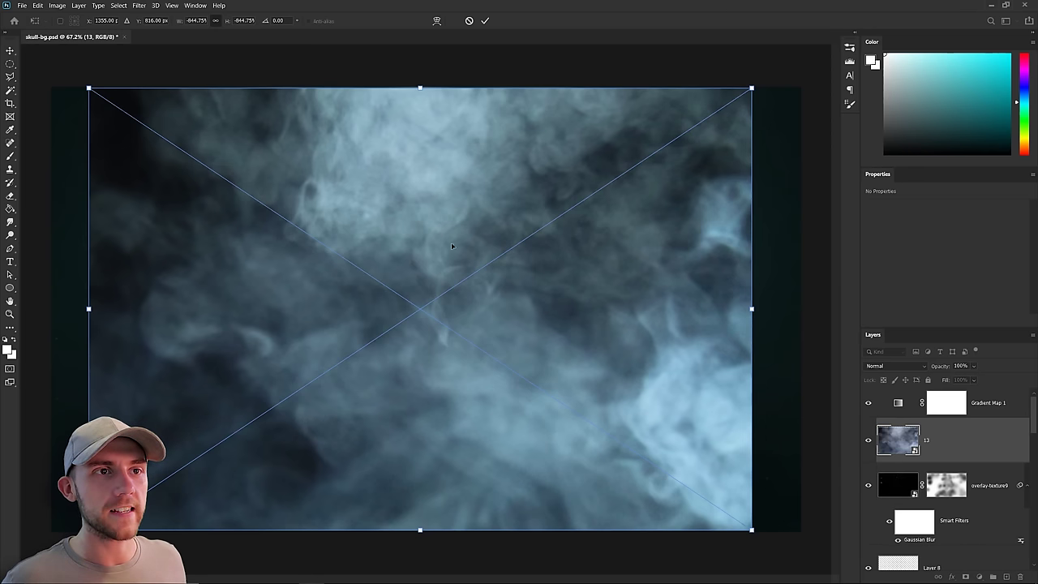
drag(752, 308, 797, 312)
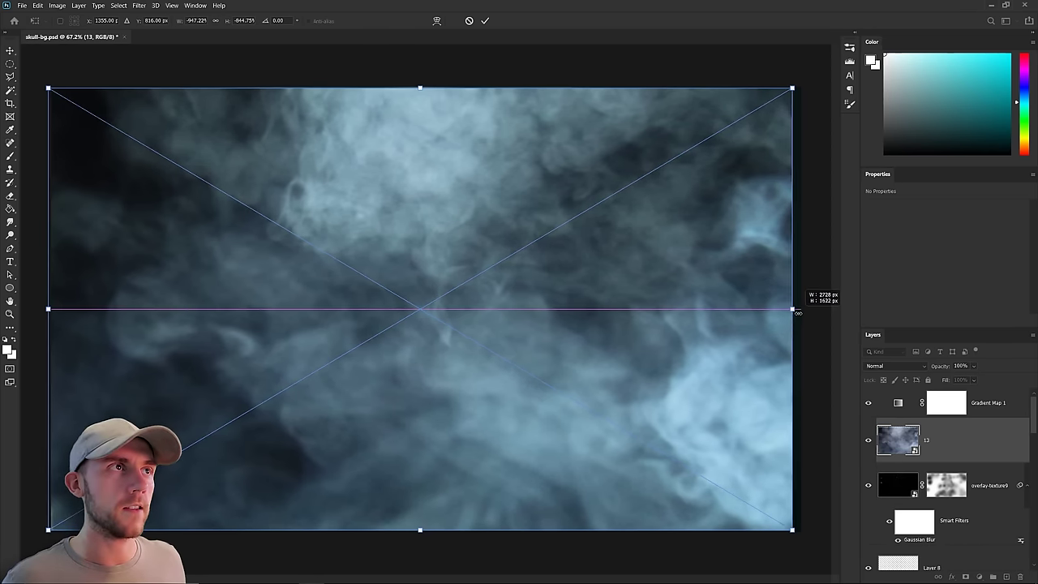
key(Return)
click(895, 366)
click(897, 451)
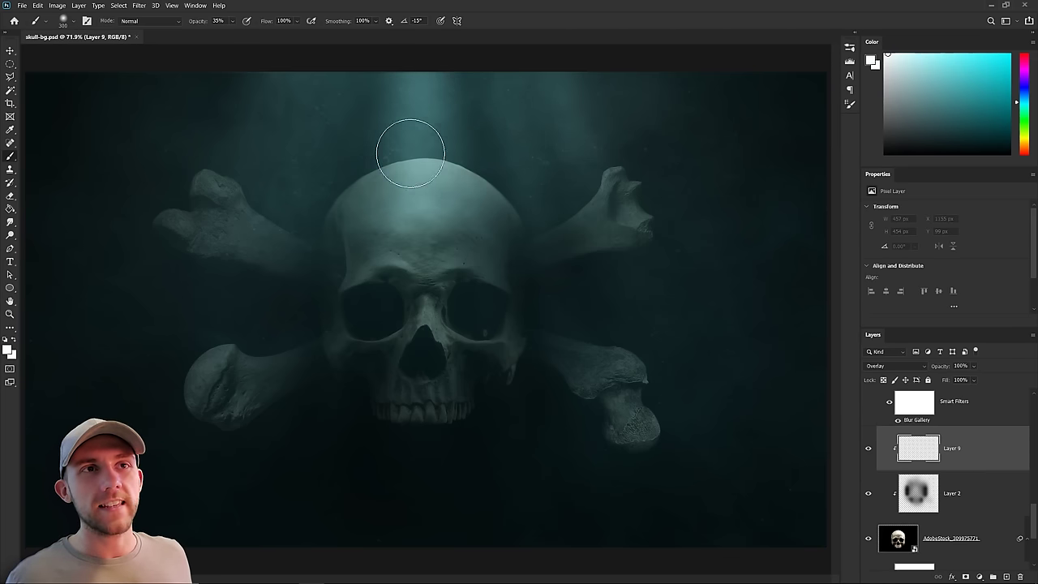
Paint white highlights on Overlay layers 9 and 10 over the skull and crossbones, setting the brush to 17% opacity and 175 px
mouse_move(411, 152)
mouse_down()
mouse_move(414, 182)
mouse_move(396, 186)
mouse_move(450, 244)
mouse_move(441, 243)
mouse_move(471, 216)
mouse_move(421, 247)
mouse_move(360, 247)
mouse_move(193, 392)
mouse_move(399, 267)
mouse_up()
key(1)
key(7)
key(bracketleft)
key(alt+bracketright)
key(alt+bracketright)
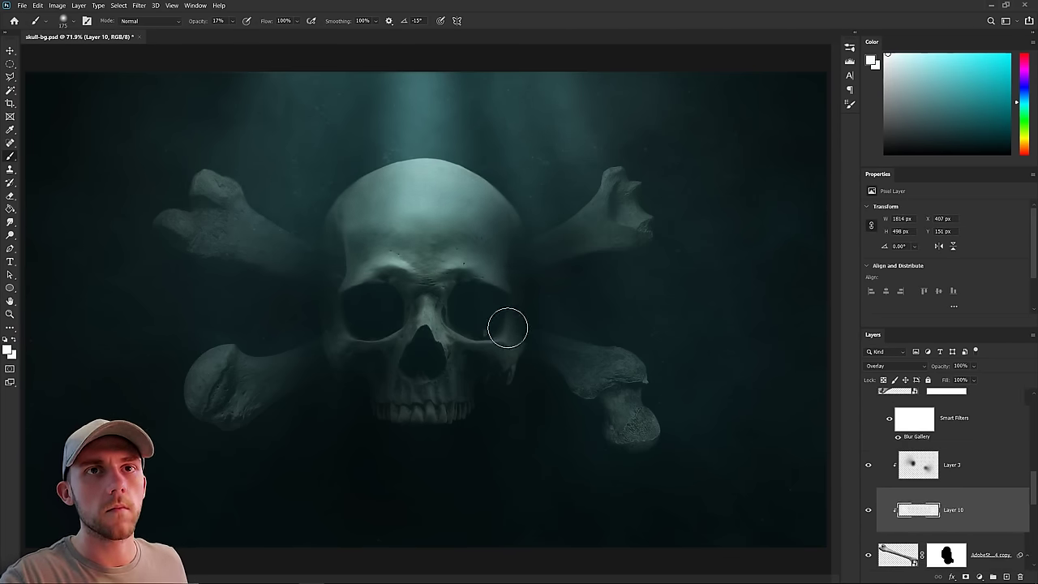
key(x)
key(e)
key(alt+bracketright)
key(alt+bracketright)
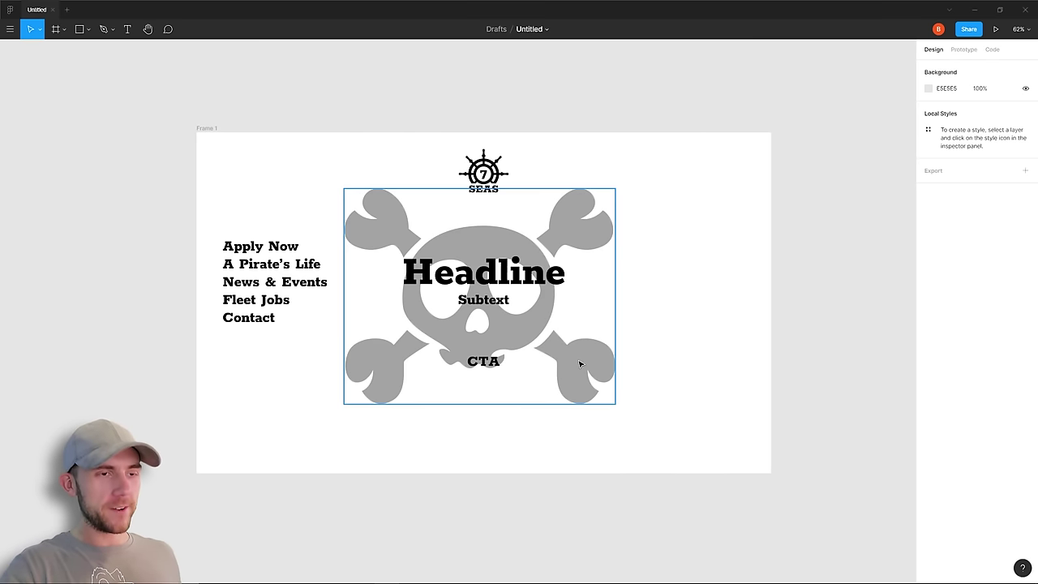
Switch to Figma and replace the gray skull placeholder with the finished skull background image, sized to cover the whole frame behind the text
click(579, 364)
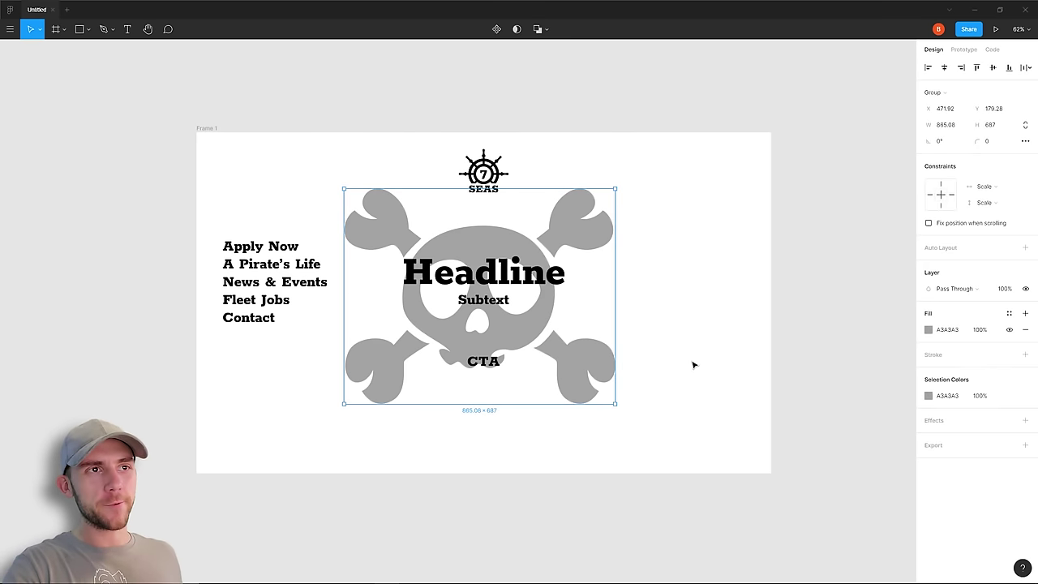
key(ctrl+v)
drag(730, 304, 779, 296)
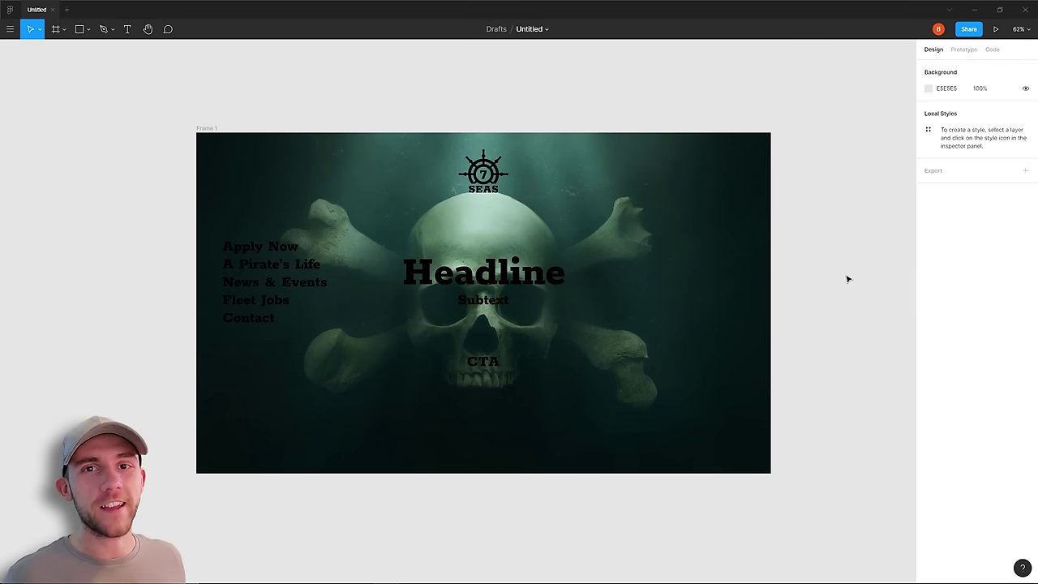
click(770, 454)
Change the CTA placeholder text to "LEARN MORE"
key(shift+0)
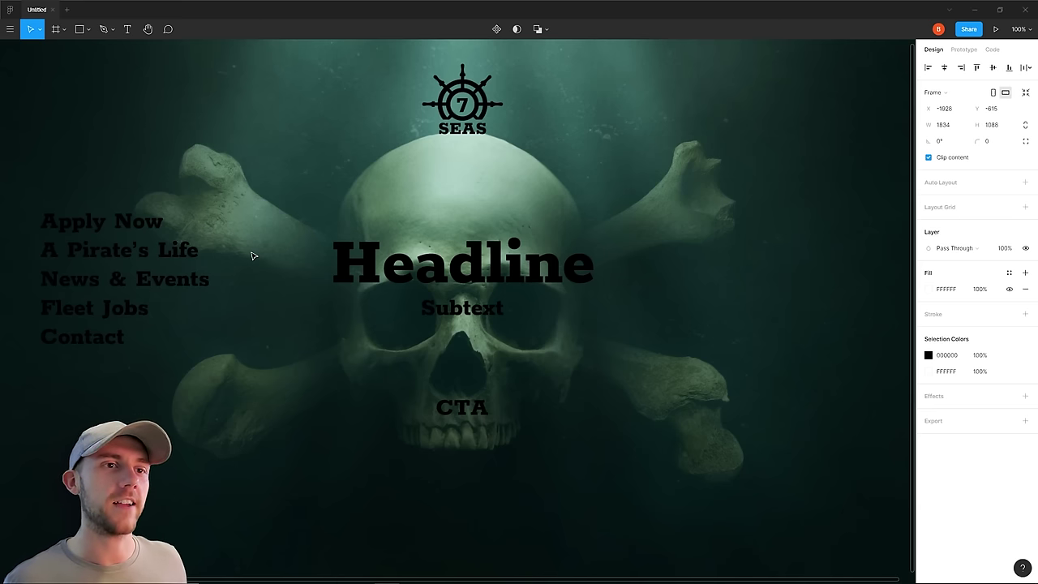
click(454, 408)
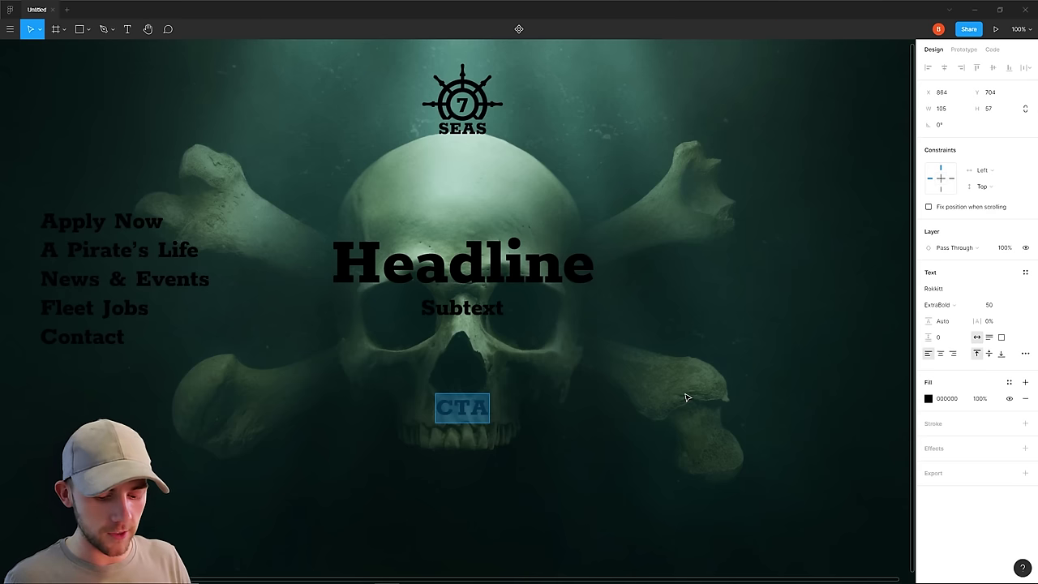
text(LEARN MORE)
key(Escape)
Select the headline, subtext, LEARN MORE and navigation texts together and set their fill to white (FFFFFF)
shift+click(462, 308)
shift+click(462, 261)
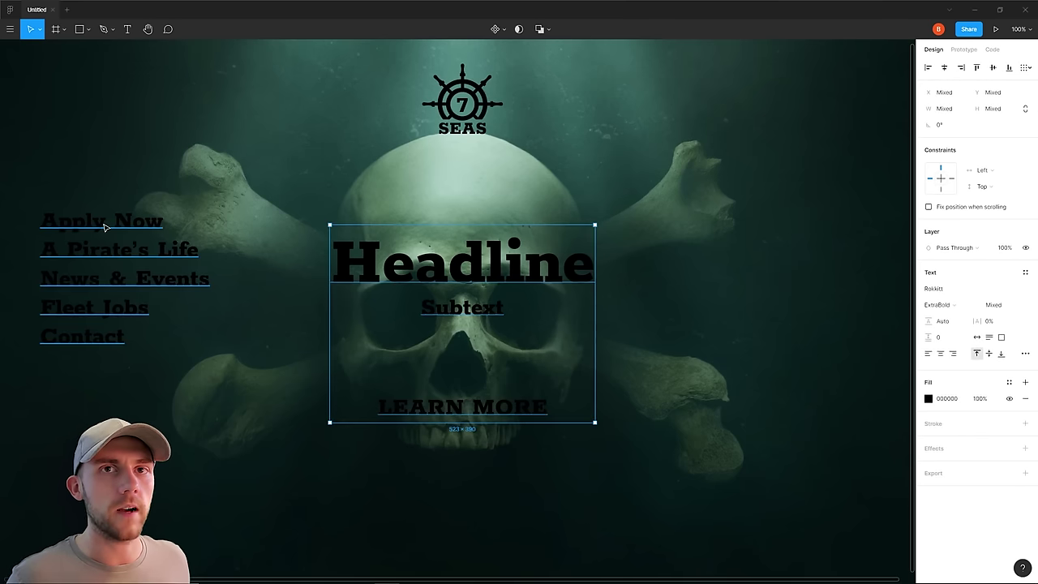
shift+click(104, 227)
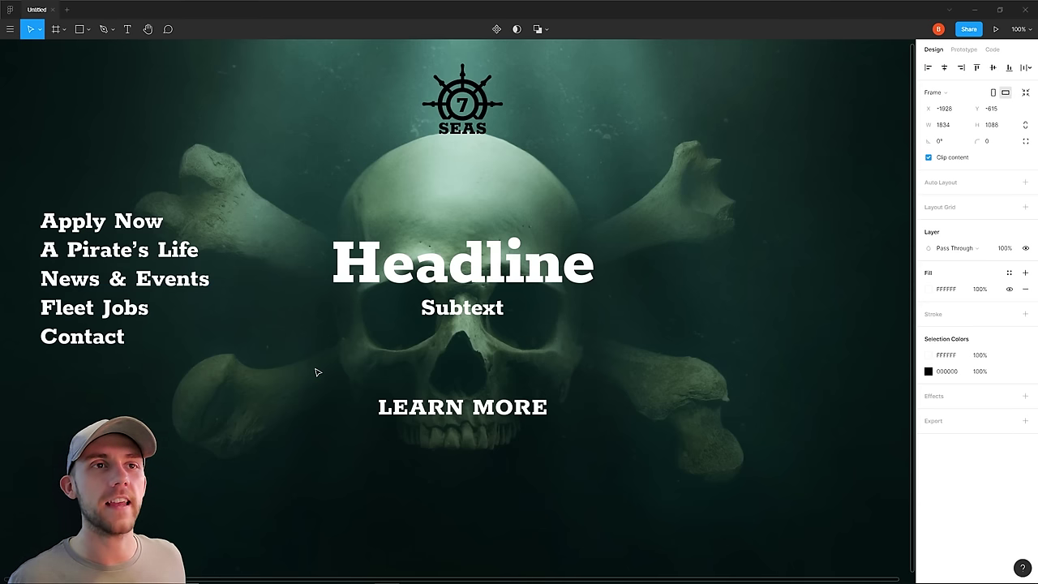
Replace the headline placeholder with "A Pirates Life for Me"
double_click(462, 261)
key(BackSpace)
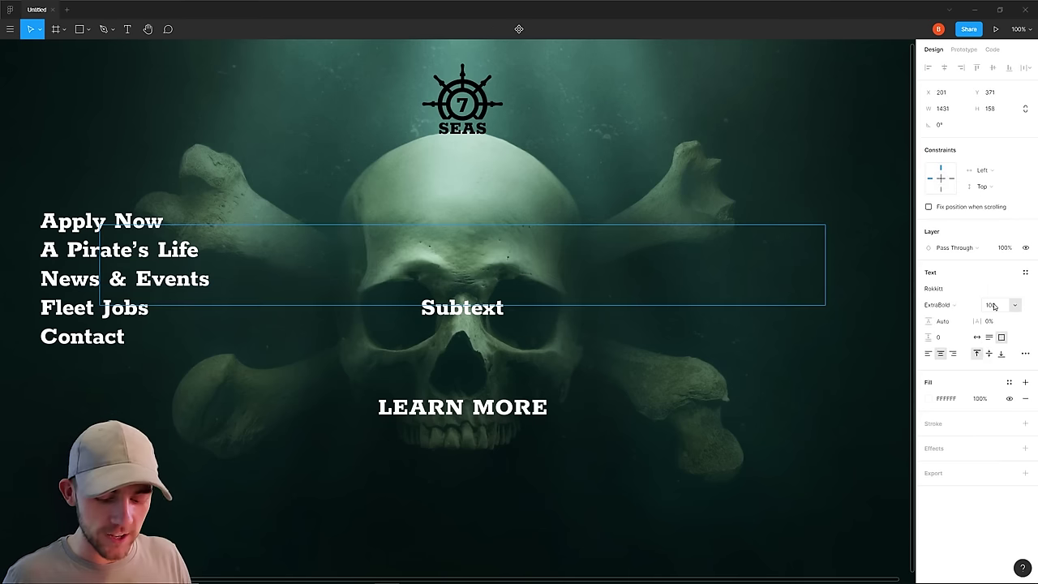
text(A Pirates Life for Me)
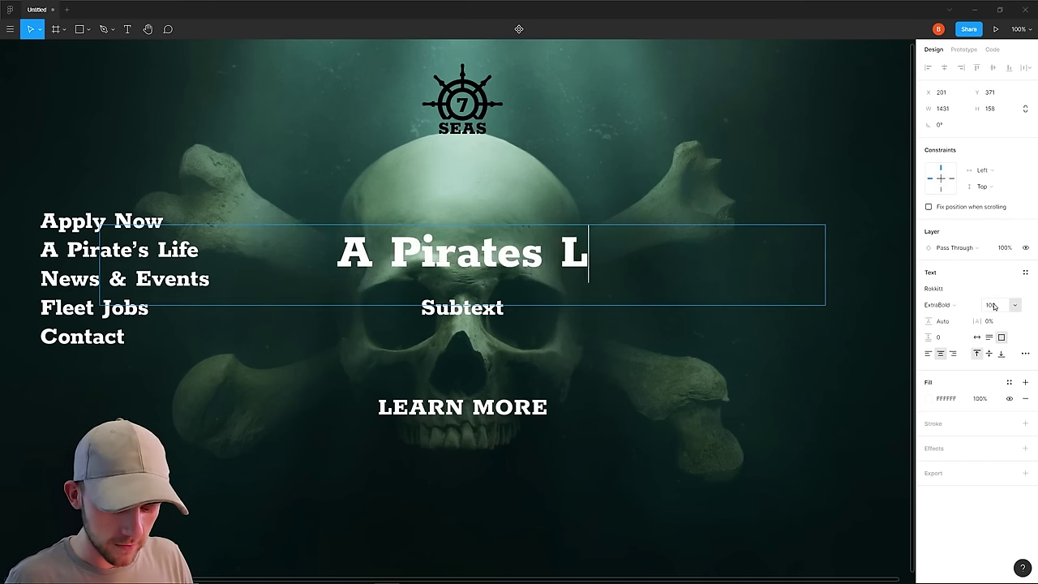
key(Escape)
key(Escape)
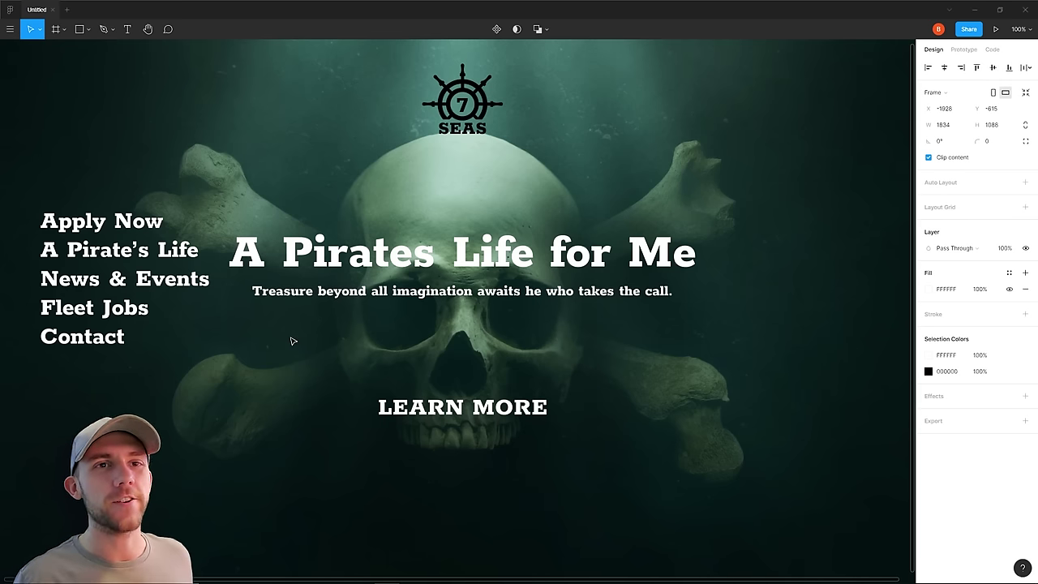
Move the LEARN MORE text straight down below the skull's teeth, close to the frame's bottom edge
click(740, 401)
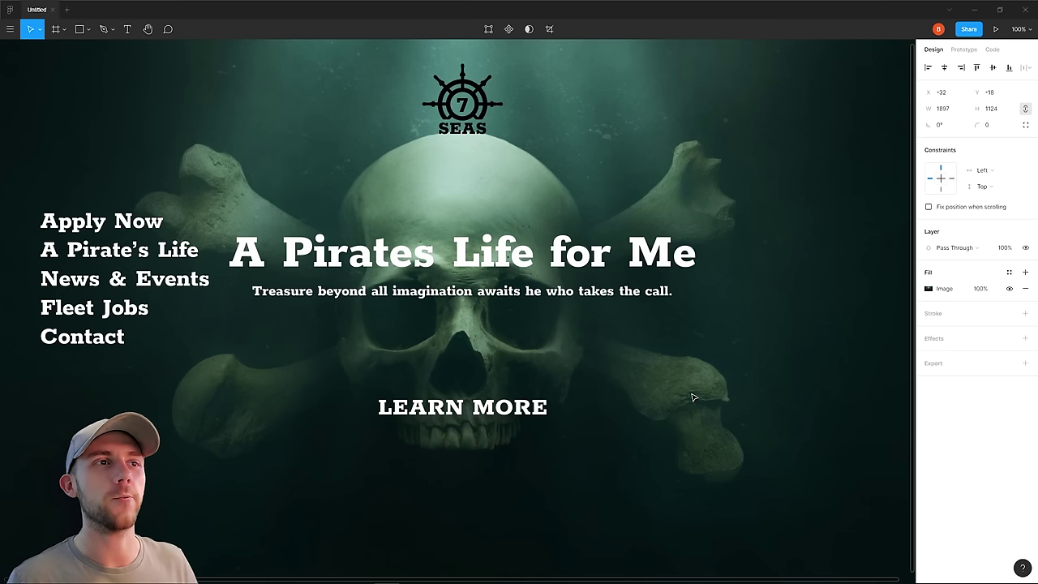
click(462, 407)
drag(463, 407, 463, 559)
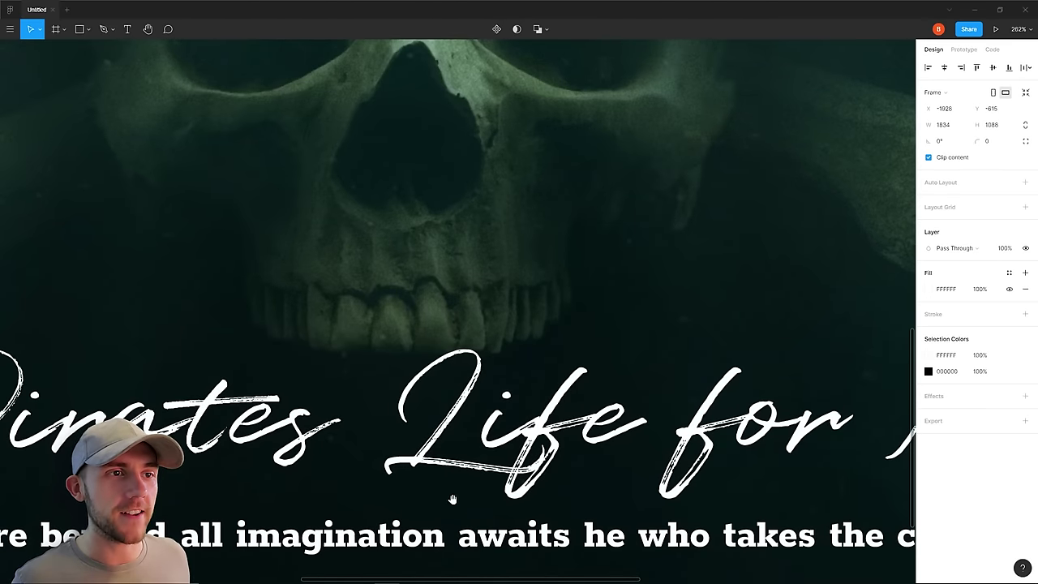
Scale the navigation list down proportionally to about 161 px wide, keeping it aligned at the frame's left margin
scroll(653, 444, up, 3)
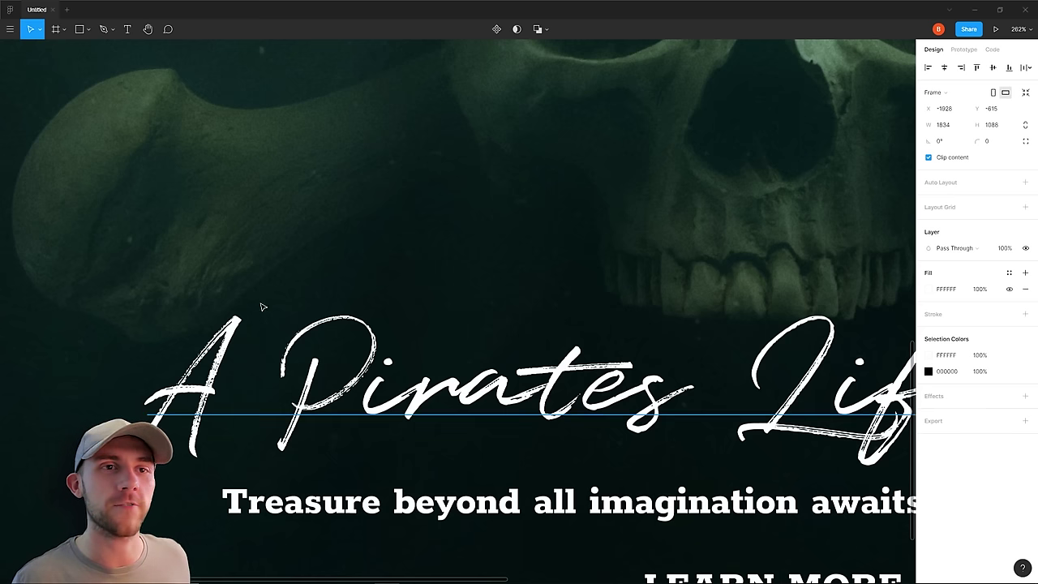
key(shift+0)
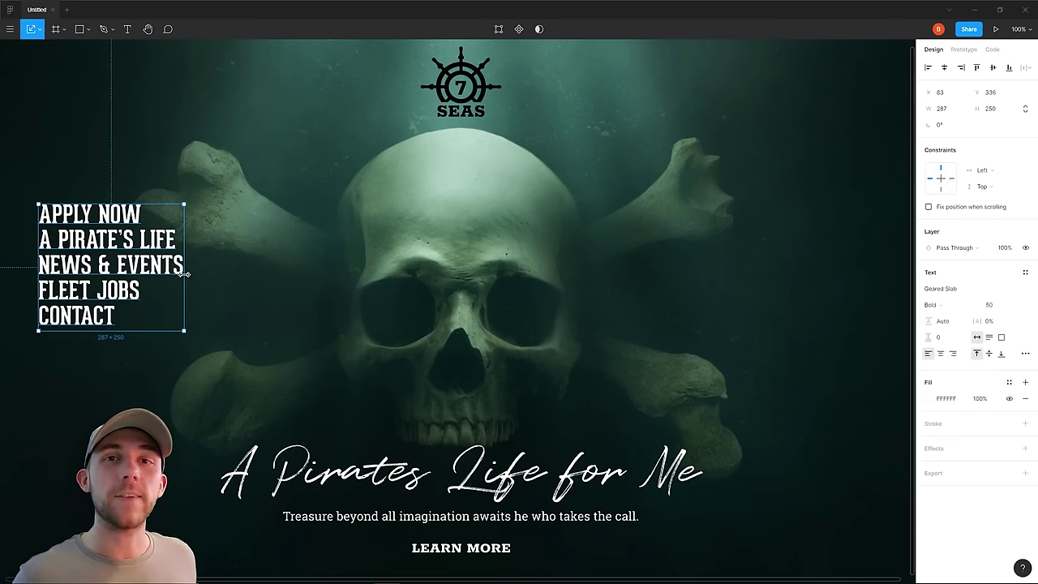
drag(183, 280, 119, 285)
key(v)
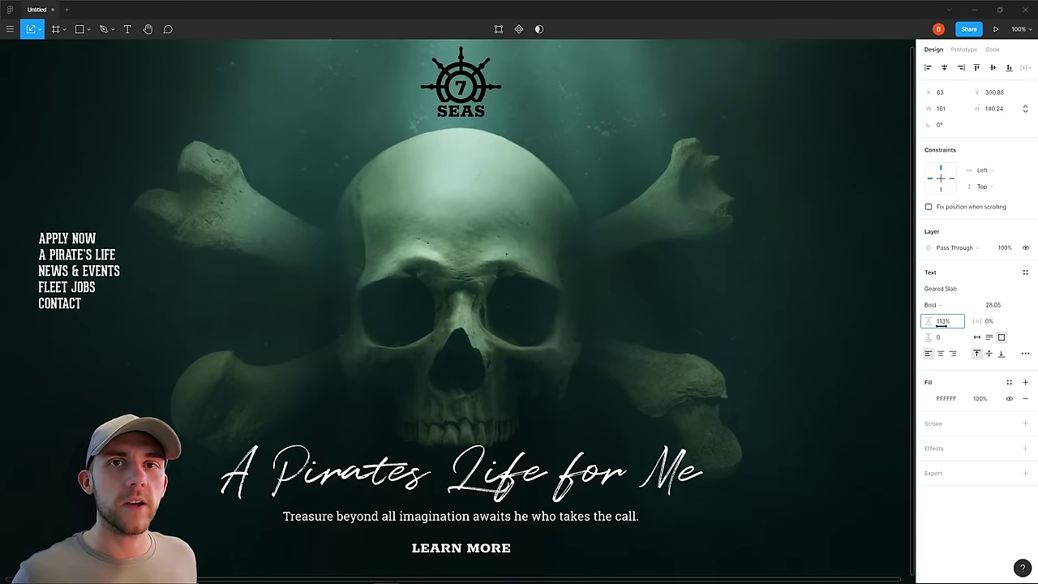
Increase the line height of the navigation list to spread its five entries apart vertically
key(alt+shift+period)
key(alt+shift+period)
key(alt+shift+period)
key(alt+shift+period)
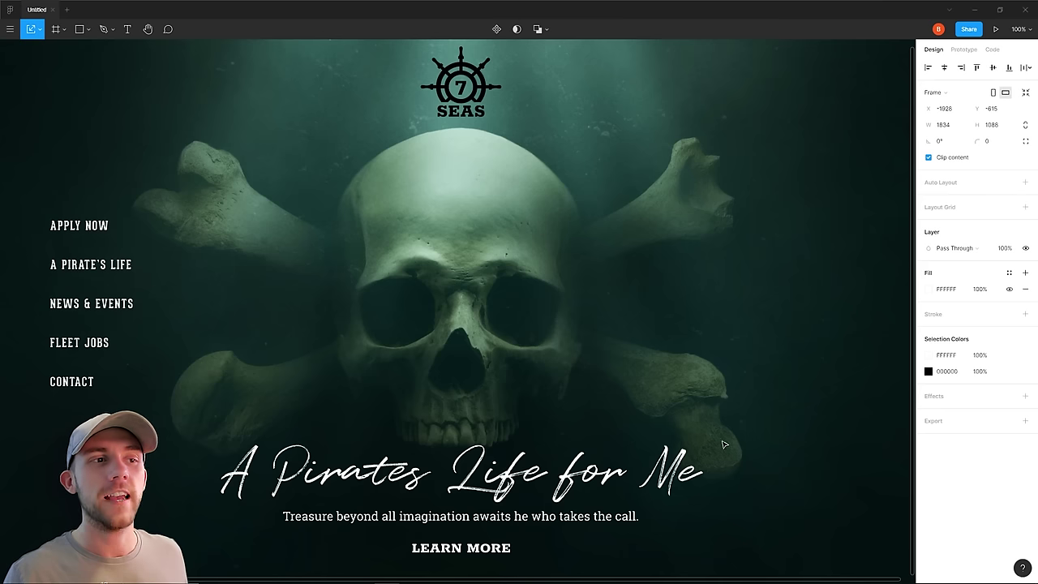
Scale the script headline "A Pirates Life for Me" down about its center so it sits narrower above the subtext
click(682, 474)
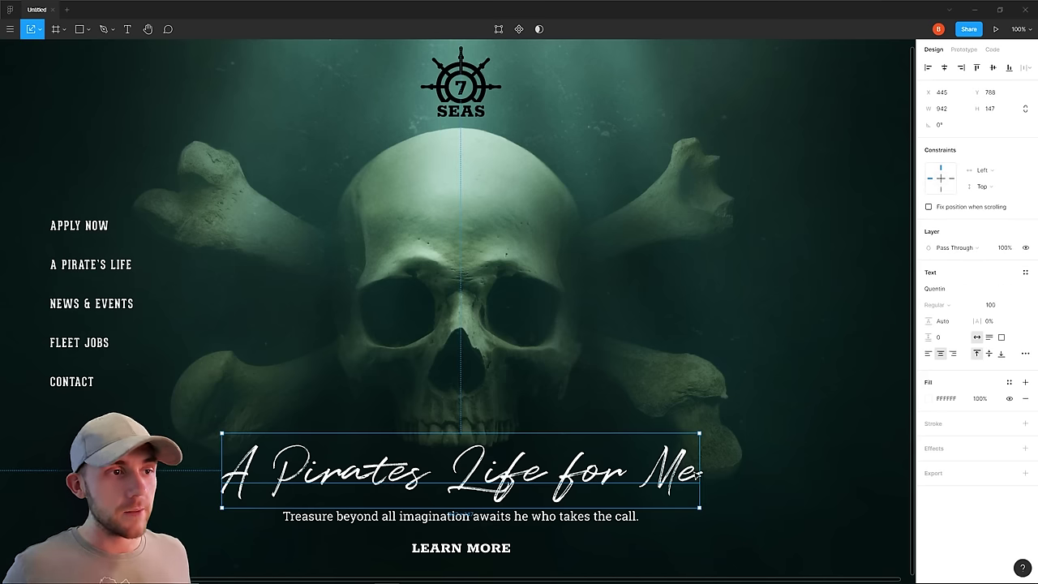
drag(699, 471, 630, 473)
key(Escape)
Move the 7 Seas ship-wheel logo from the top center to the left, above the navigation list
scroll(665, 304, down, 2)
drag(519, 140, 230, 180)
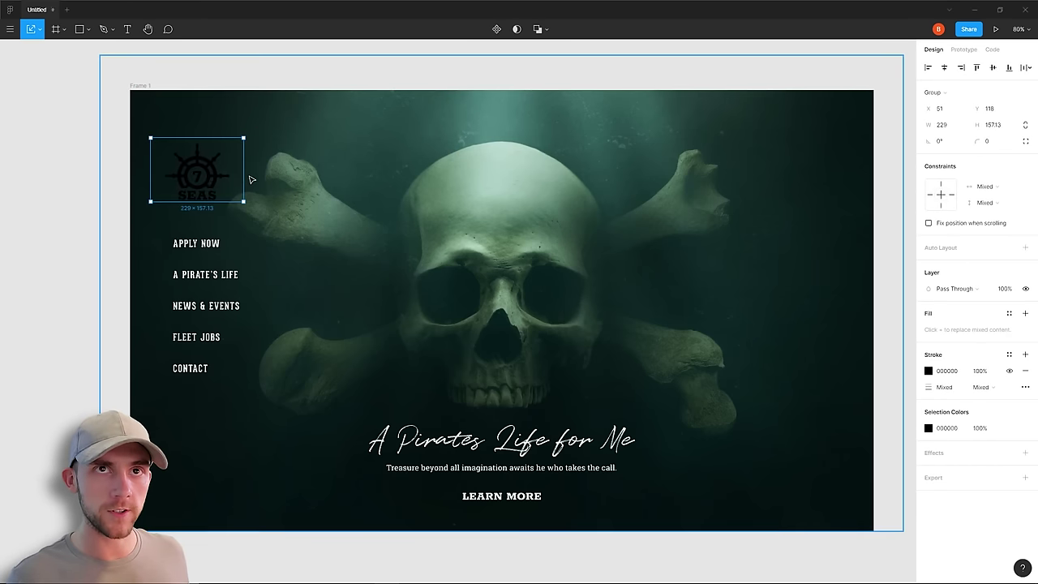
key(Escape)
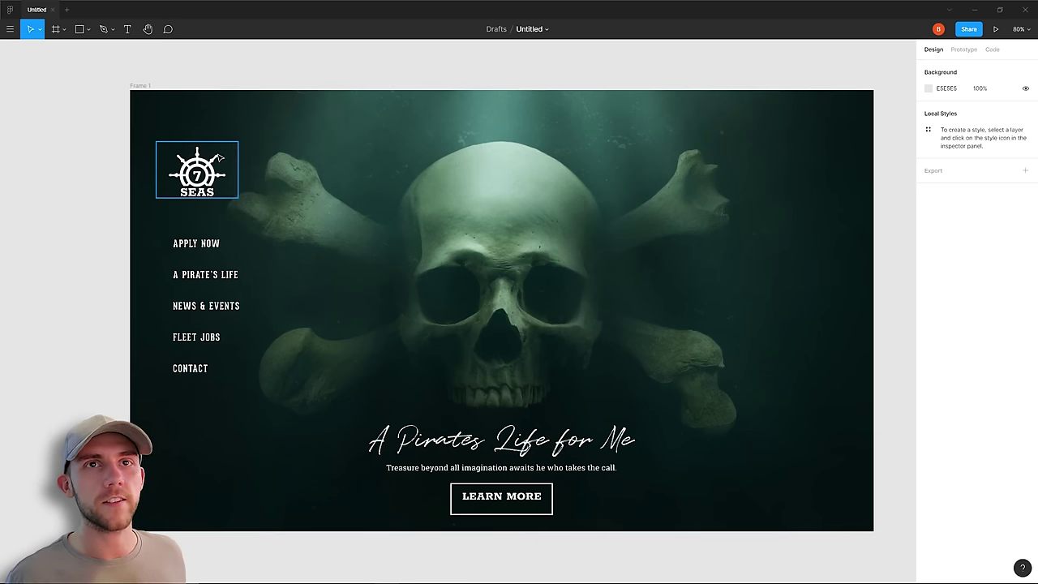
Round the border around LEARN MORE into a pill shape and remove the spare LEARN MORE text beside the button
click(555, 503)
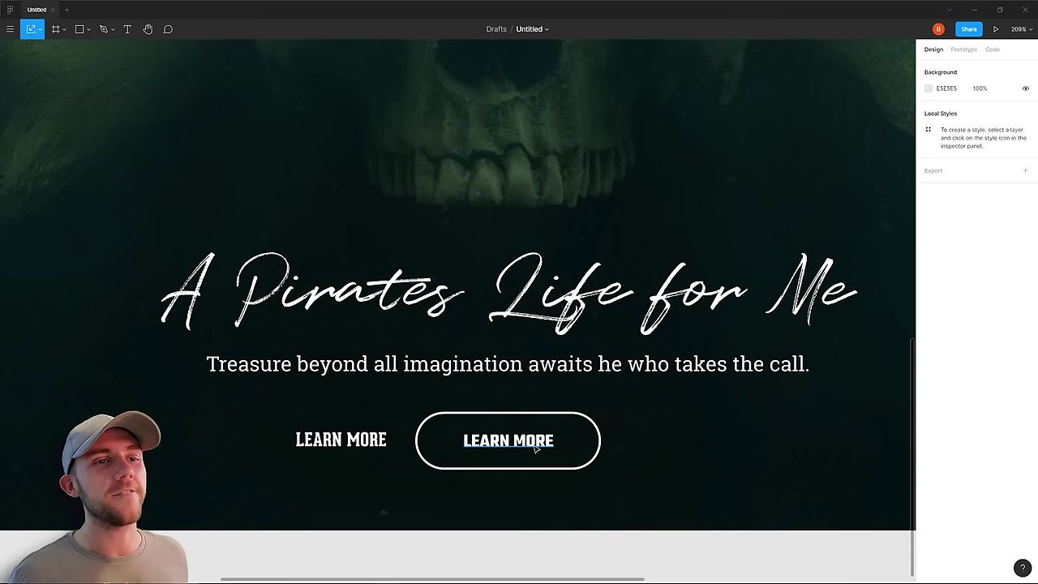
click(351, 442)
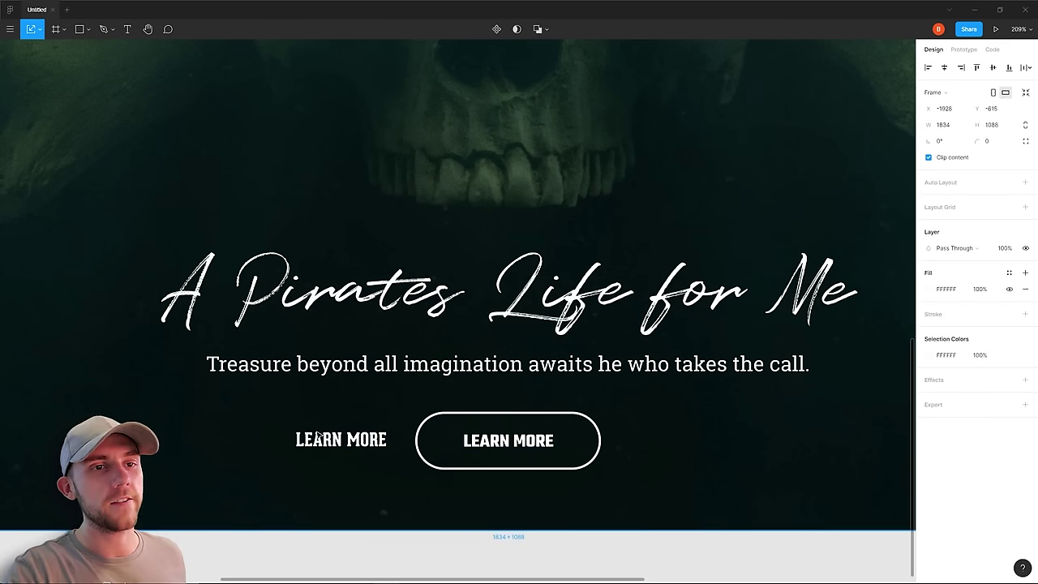
Draw a circle about 139 px in diameter to the right of the skull, between the ends of the two bones
key(shift+0)
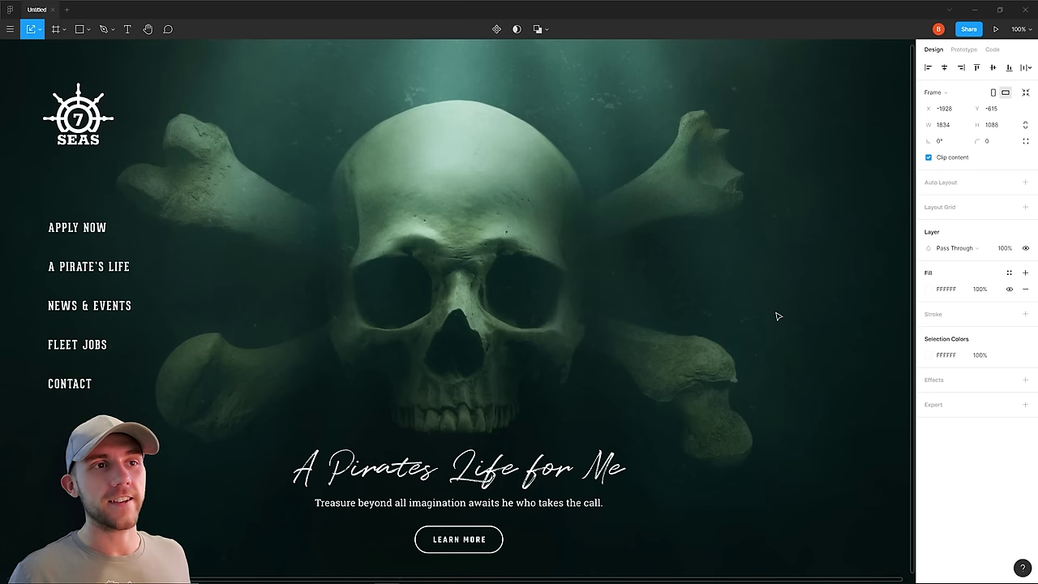
key(o)
drag(753, 310, 682, 240)
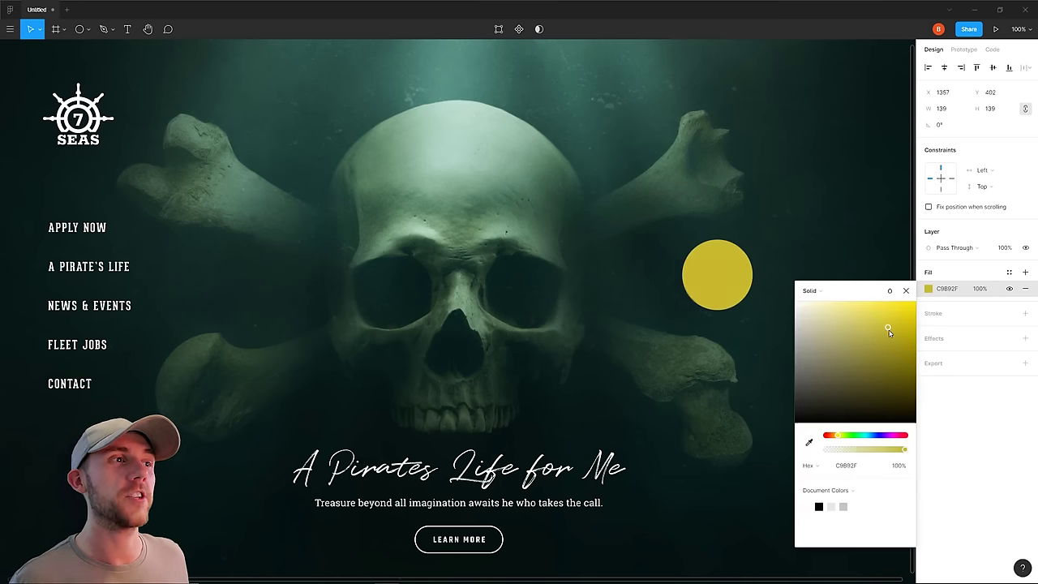
Recolor the circle beside the skull to pale gold E1CF7F
drag(887, 326, 888, 316)
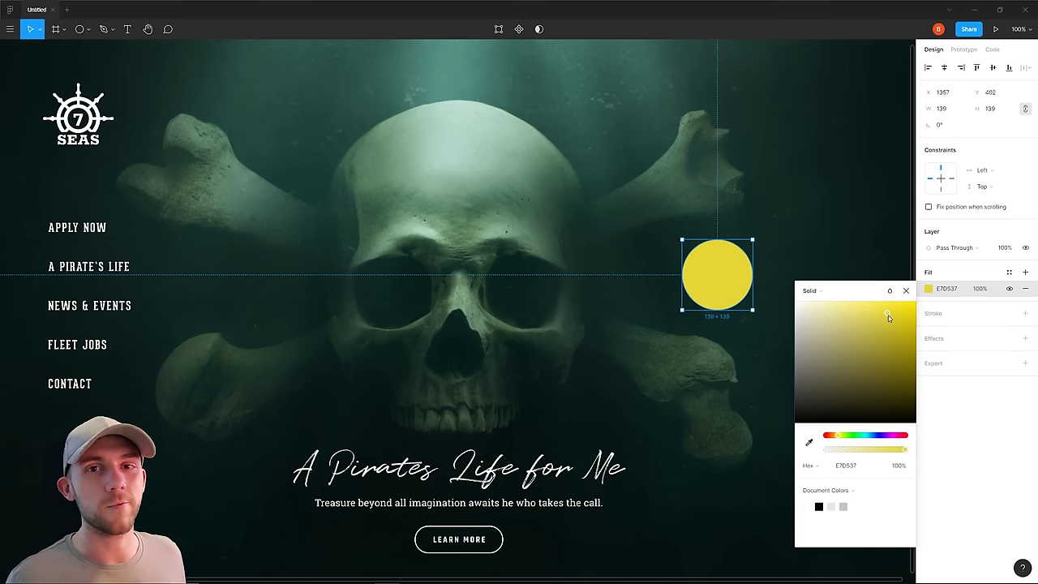
drag(888, 316, 848, 318)
click(528, 412)
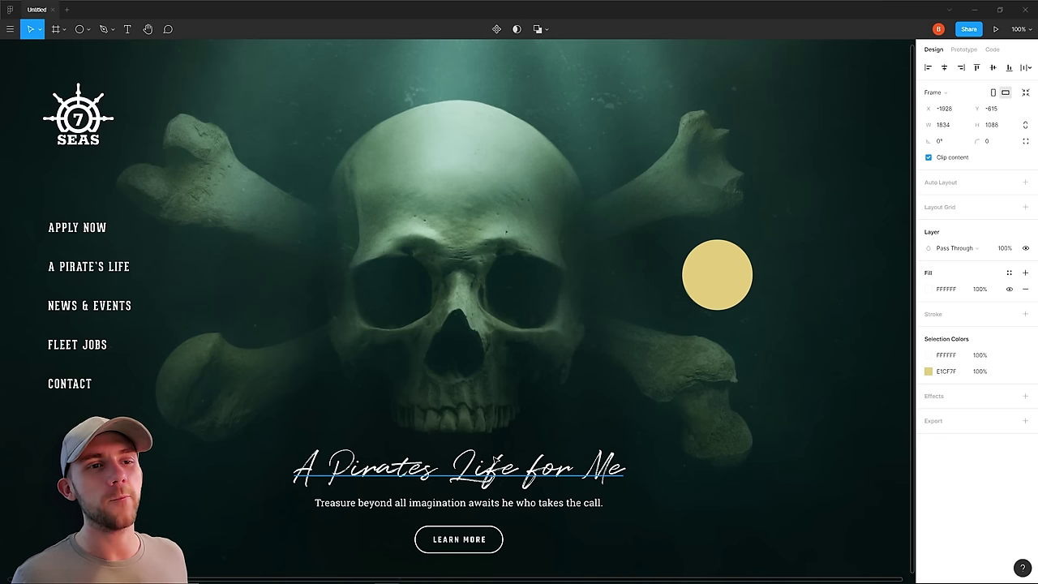
Recolor the script headline "A Pirates Life for Me" with the gold sampled from the circle
click(506, 468)
key(i)
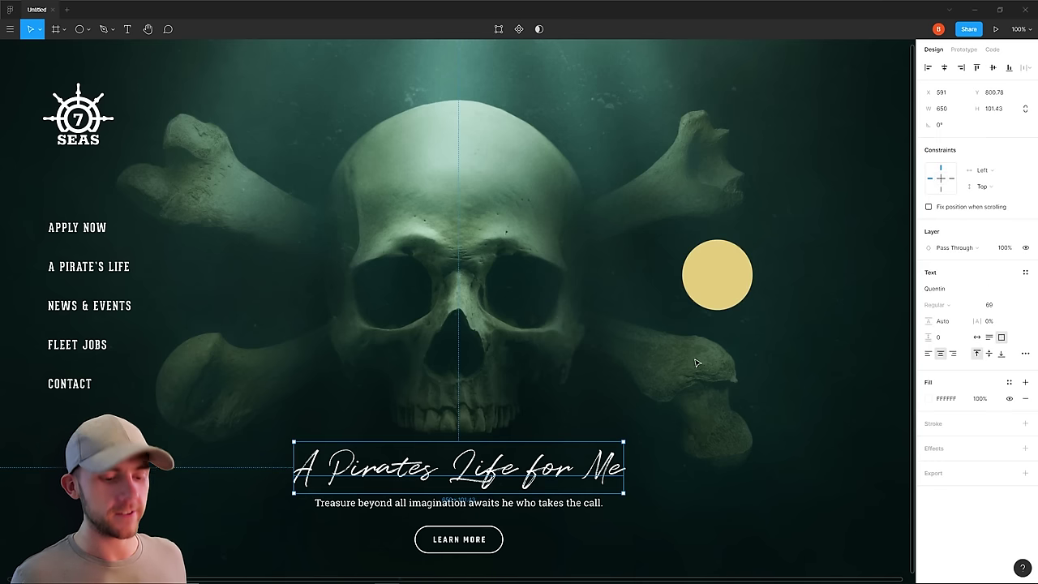
click(696, 268)
key(Escape)
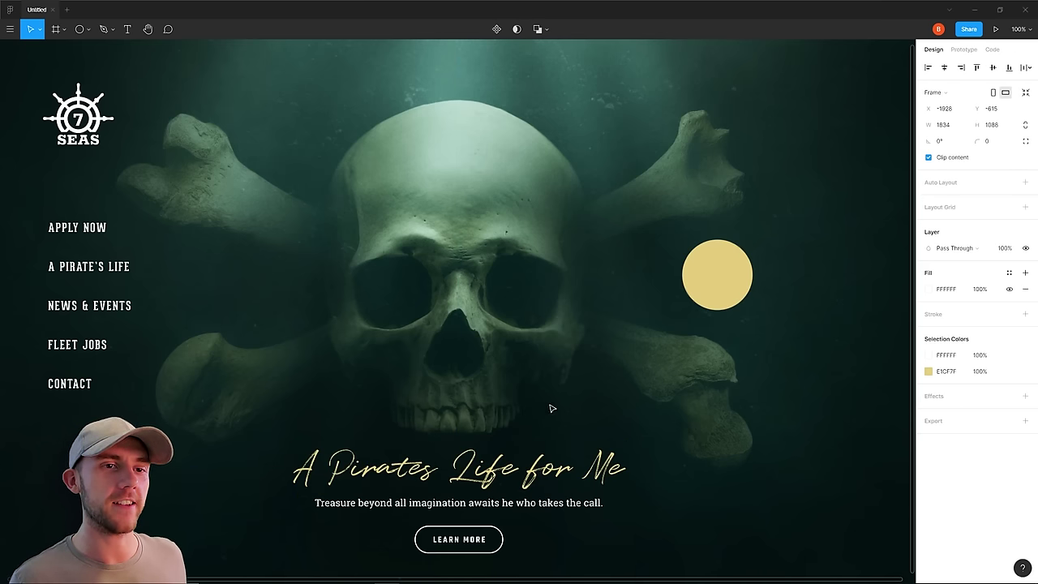
Apply the gold Main color style to the LEARN MORE text and the 7 Seas ship-wheel logo
click(467, 542)
key(Escape)
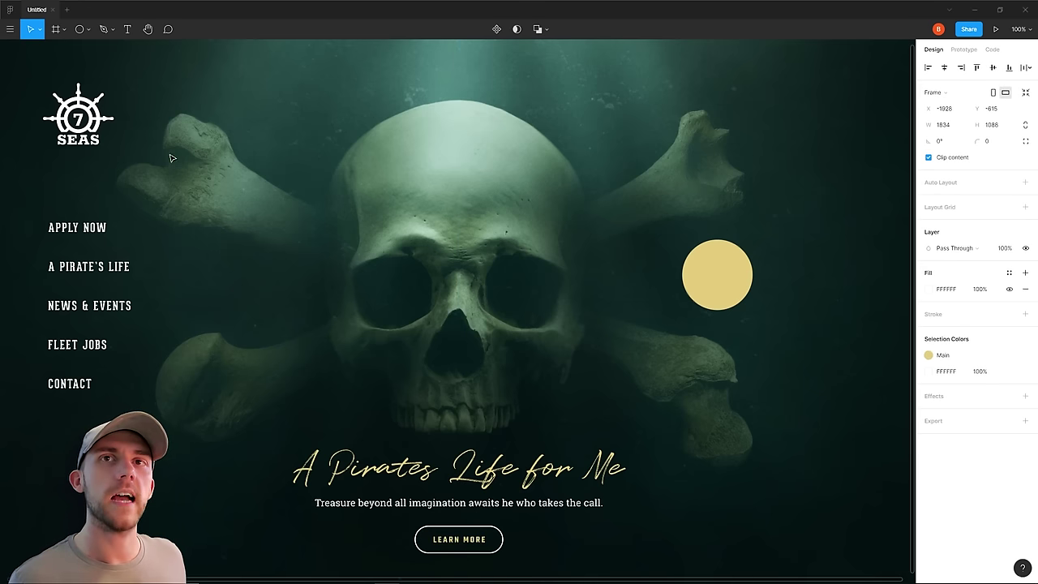
click(78, 112)
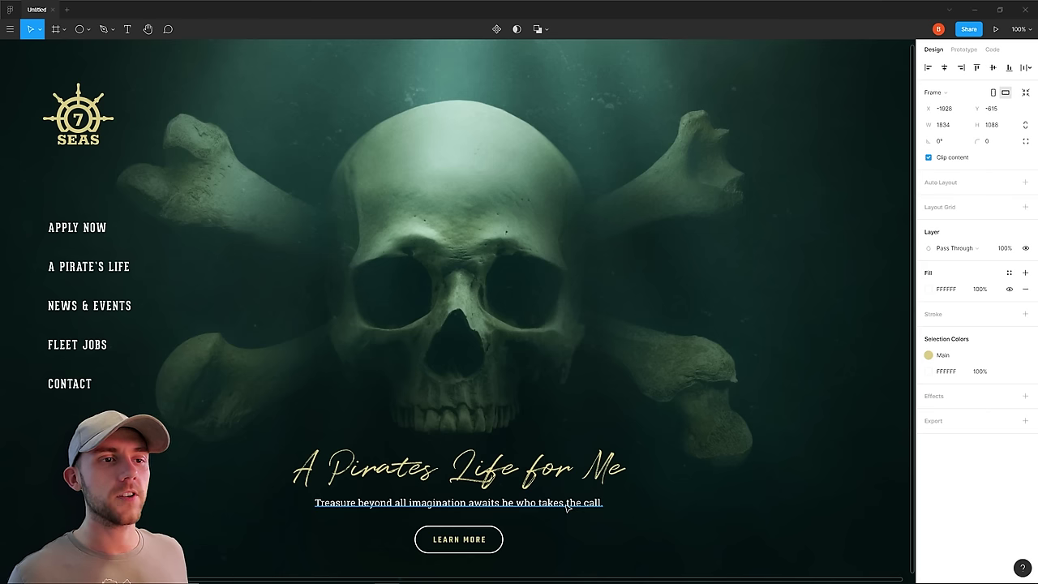
Recolor the subtext beneath the script headline to a muted mint tone, D4F3EA
click(568, 509)
key(Escape)
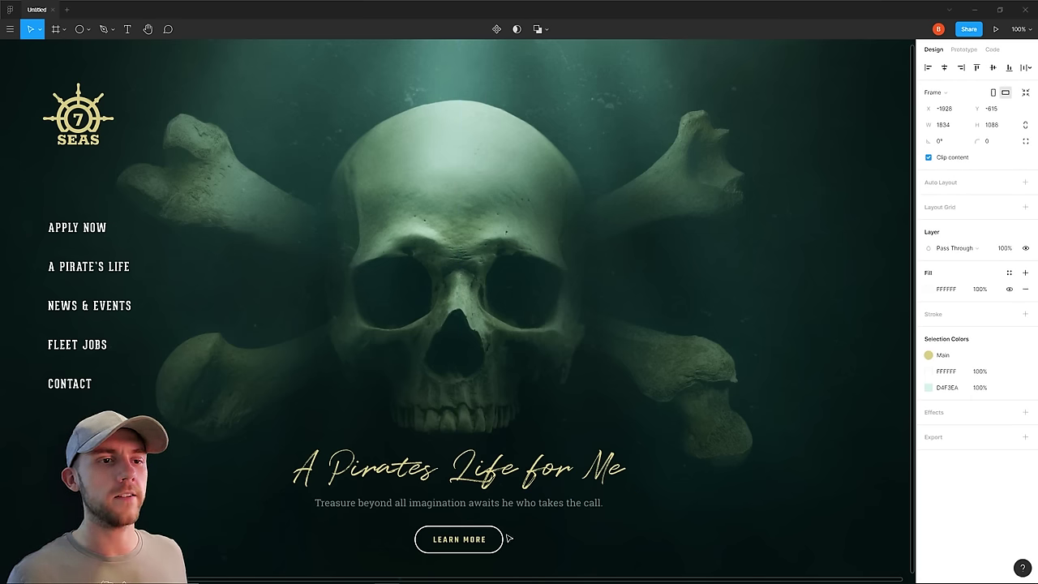
click(778, 400)
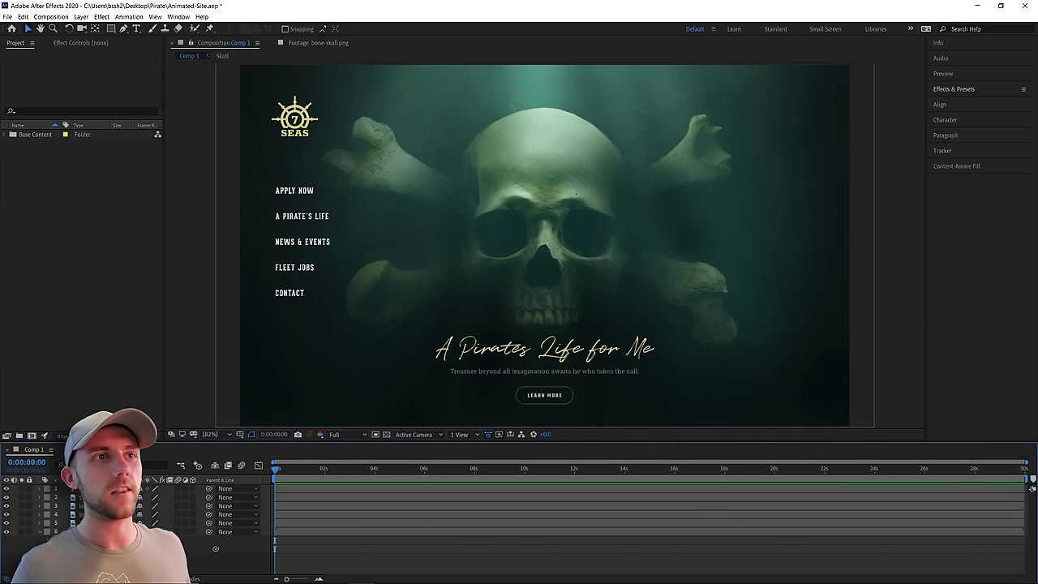
Open the Skull composition, reveal the keyframes of all its layers and preview the skull and bone animation
click(645, 297)
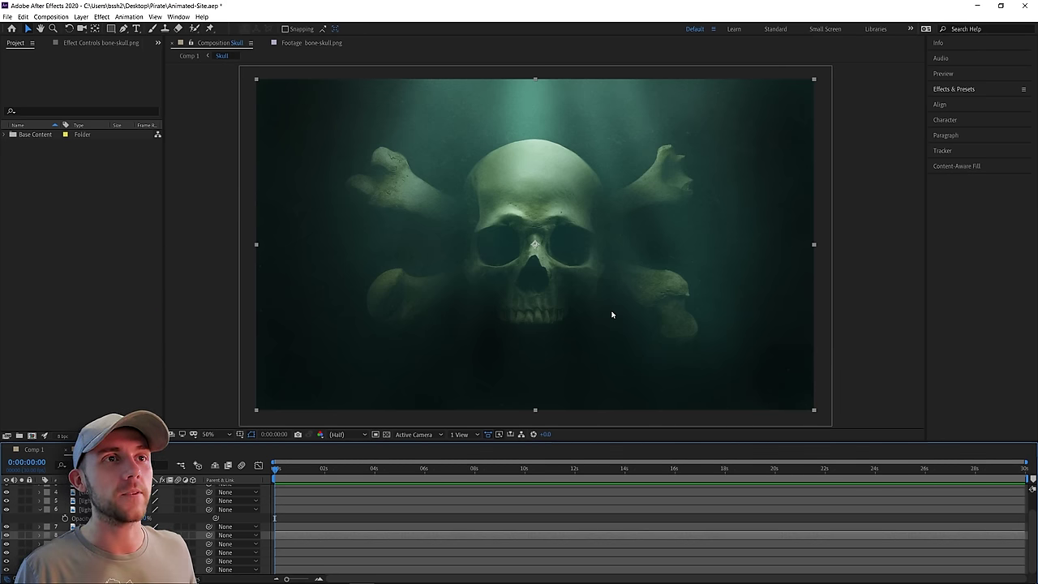
key(ctrl+a)
key(u)
key(space)
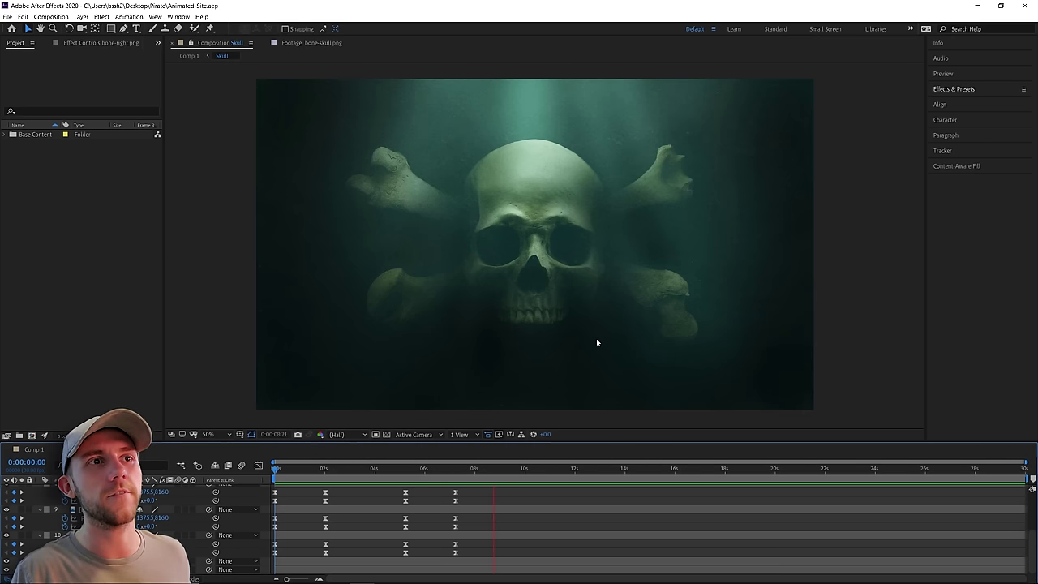
key(space)
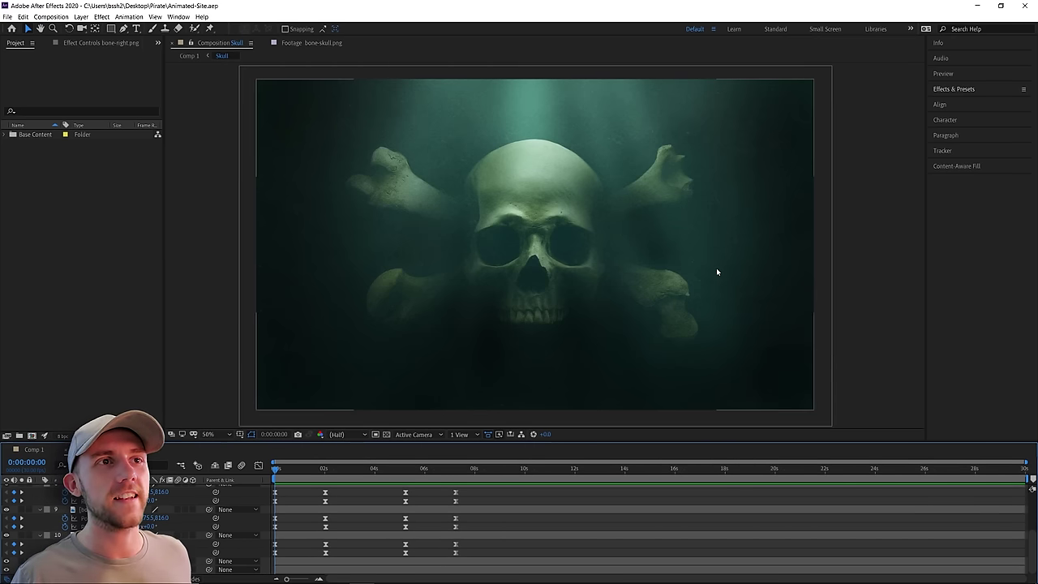
click(876, 371)
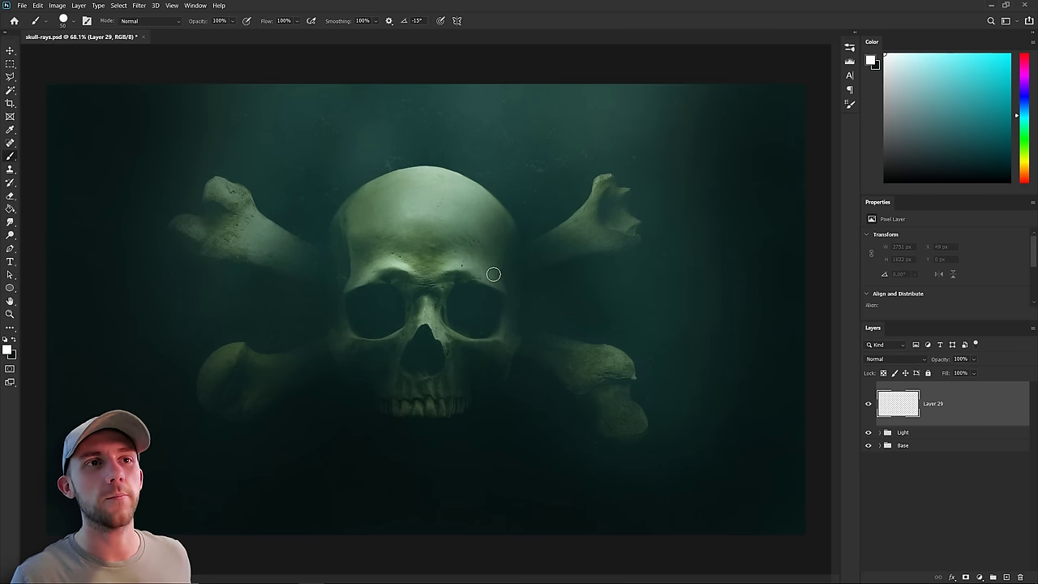
Try a white brush stroke on the skull's brow and a black stroke beside the skull, and undo both
mouse_move(493, 274)
mouse_down()
mouse_move(450, 263)
mouse_move(427, 274)
mouse_up()
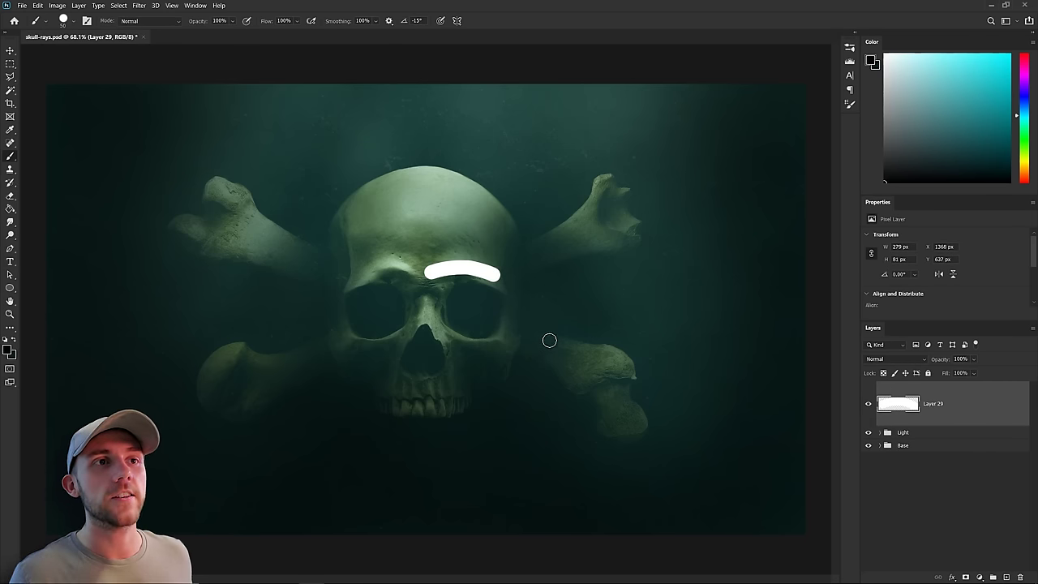
key(x)
drag(522, 224, 523, 240)
drag(530, 285, 524, 389)
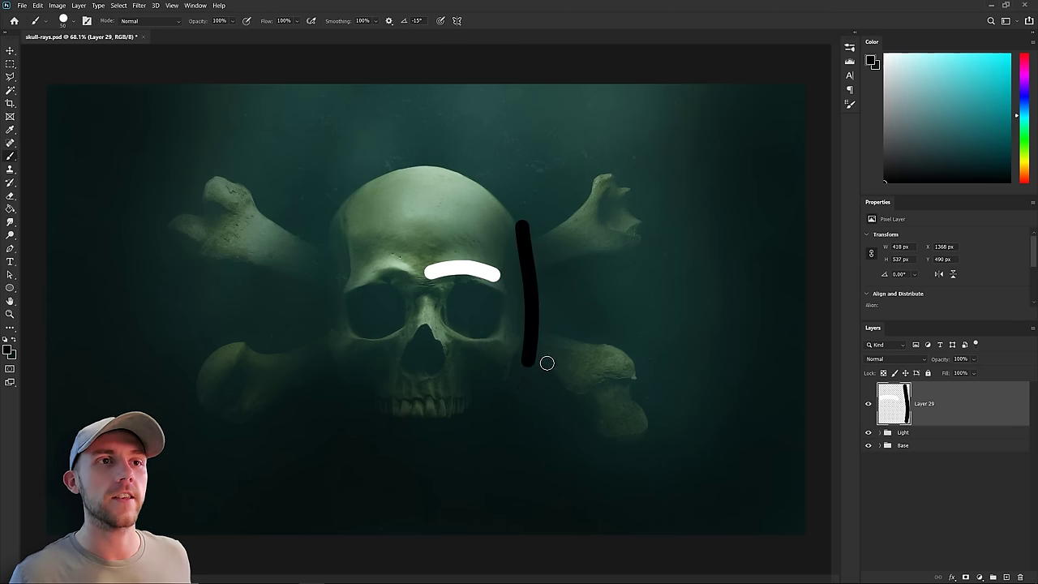
key(ctrl+z)
key(ctrl+z)
key(ctrl+z)
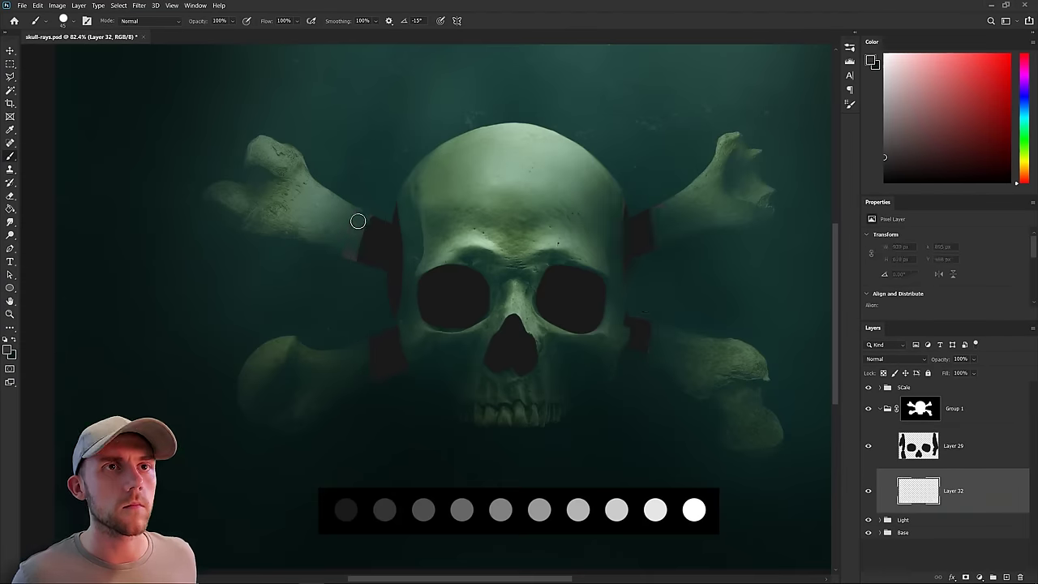
Paint gray depth shading on Layer 32 across the skull and crossbones to build the depth map
mouse_move(415, 213)
mouse_down()
mouse_move(720, 332)
mouse_move(276, 398)
mouse_move(503, 243)
mouse_move(597, 292)
mouse_move(519, 397)
mouse_move(619, 178)
mouse_move(754, 262)
mouse_up()
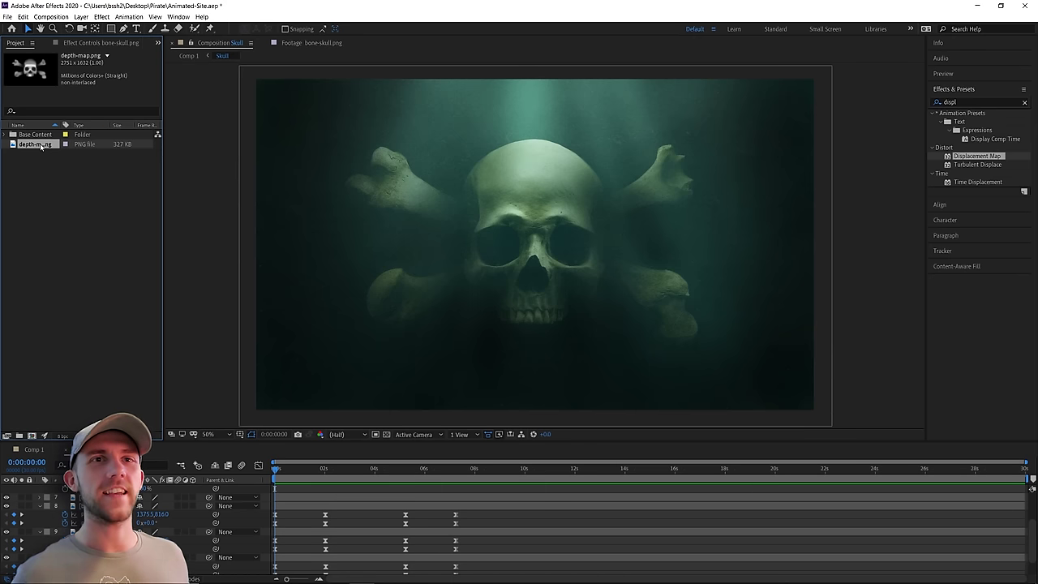
Place depth-map.png in the Skull composition as a hidden layer parented to the bone-skull layer
drag(40, 146, 533, 245)
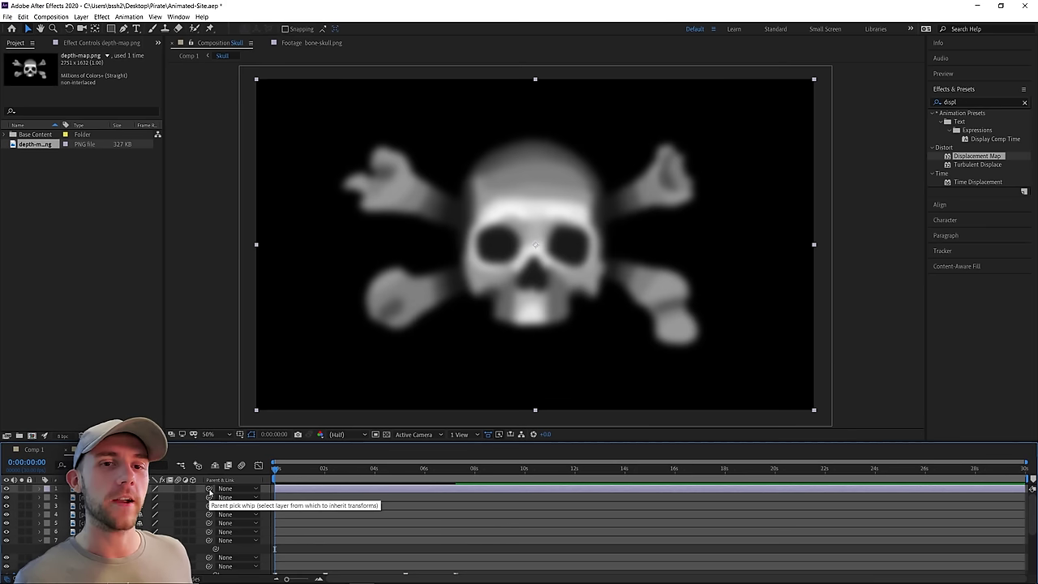
drag(210, 492, 235, 566)
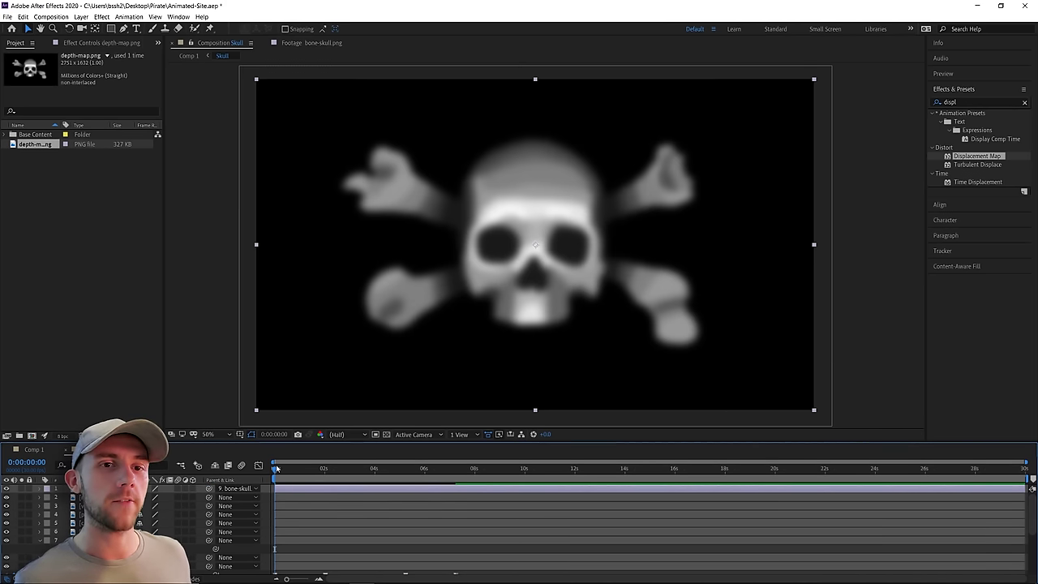
key(space)
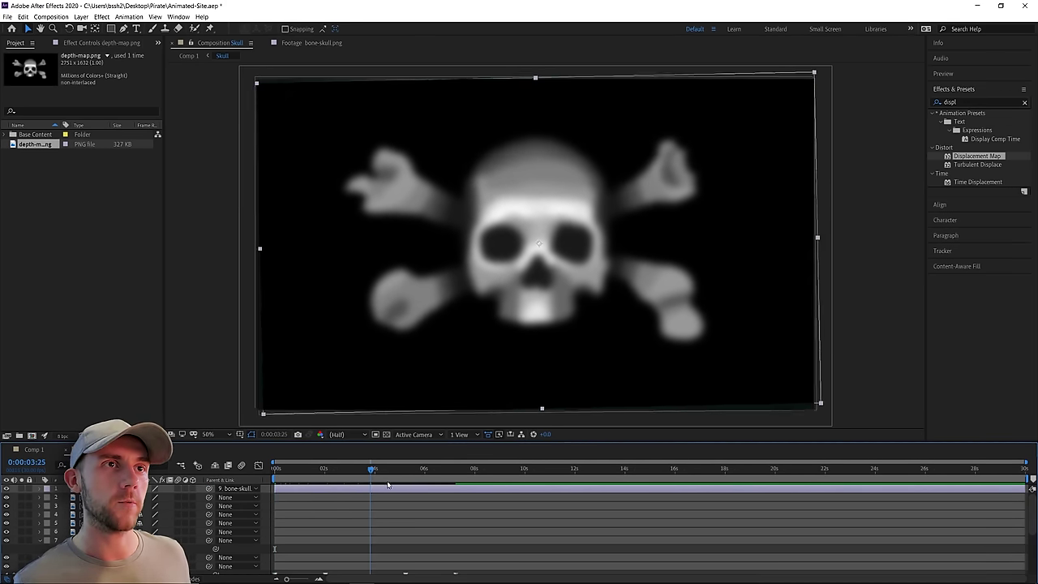
click(6, 492)
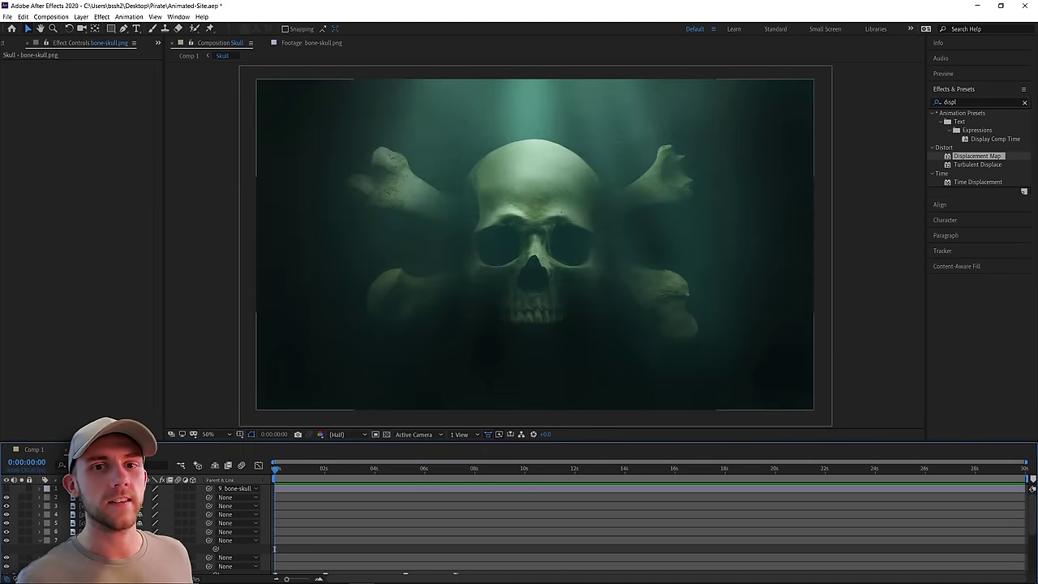
Apply a Displacement Map effect to the bone-skull layer using depth-map.png and adjust its maximum horizontal displacement
scroll(234, 500, down, 3)
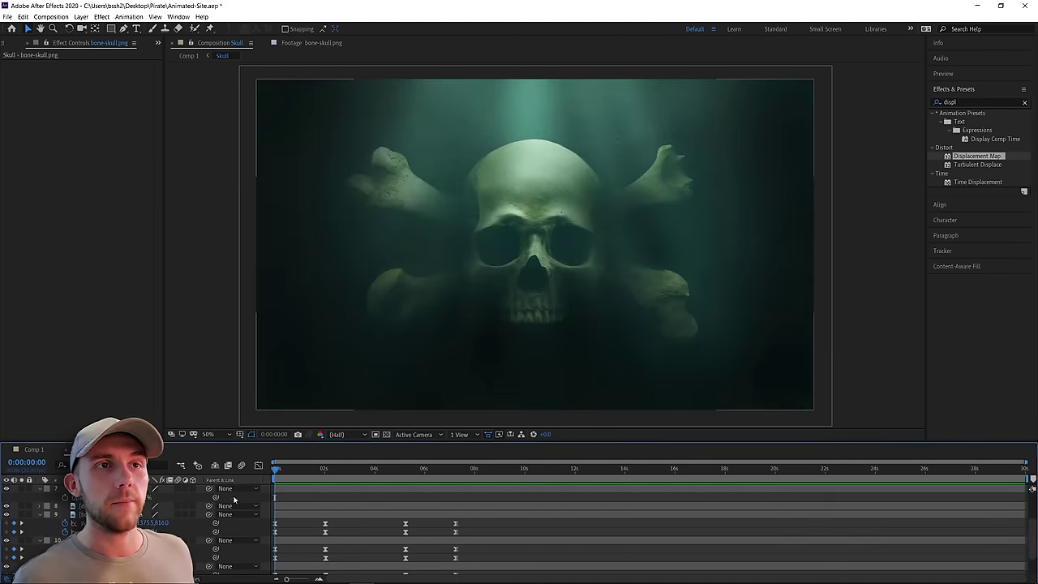
double_click(977, 156)
click(101, 73)
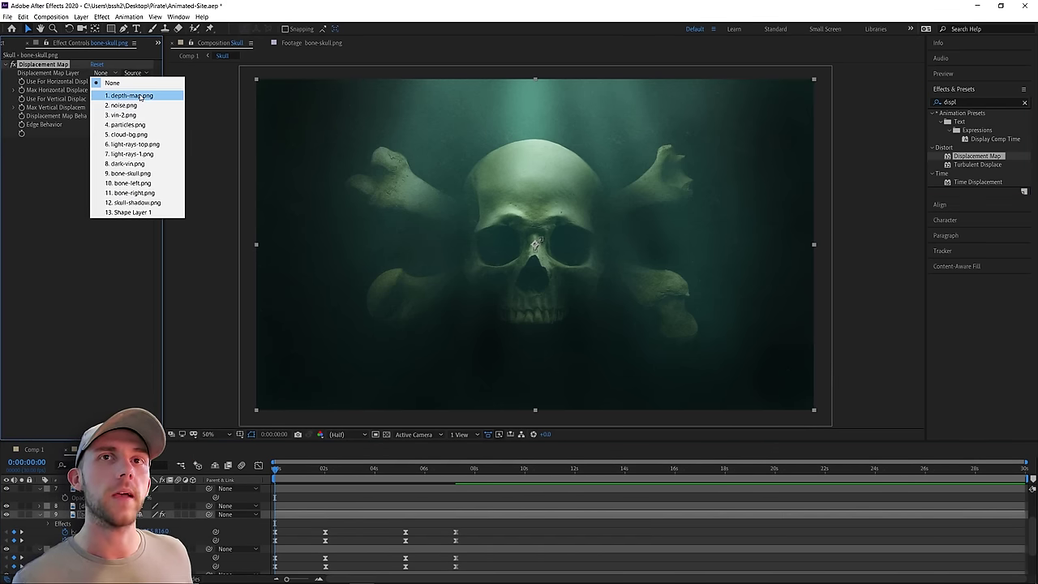
click(140, 97)
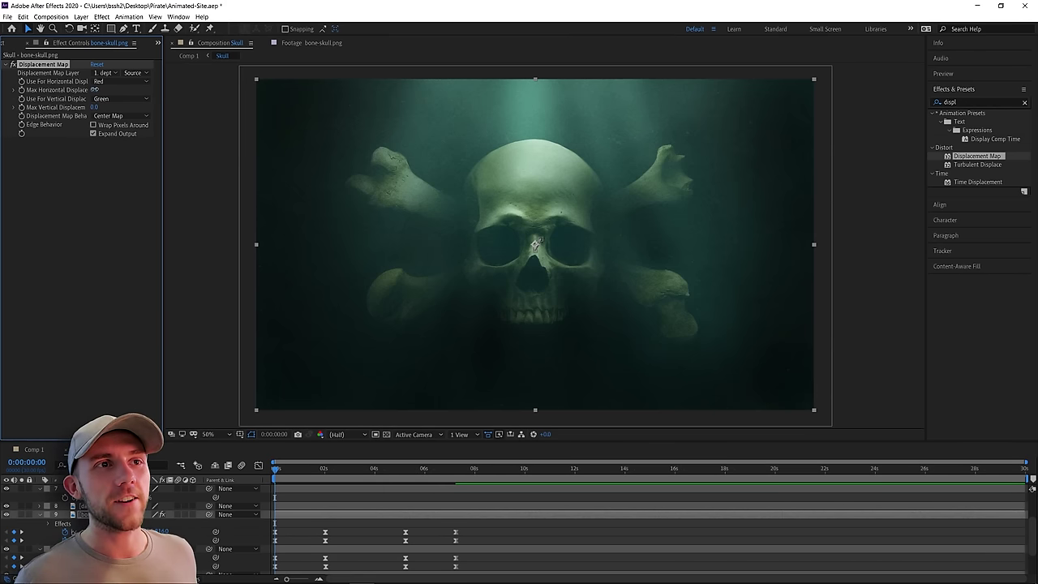
mouse_move(100, 89)
mouse_down()
mouse_move(111, 92)
mouse_move(92, 98)
mouse_up()
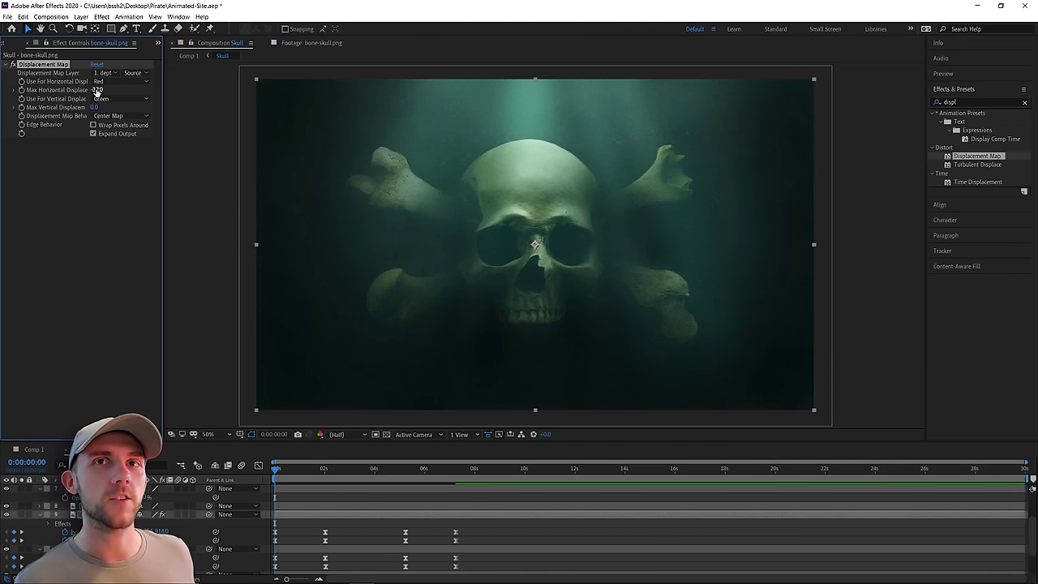
drag(97, 89, 102, 90)
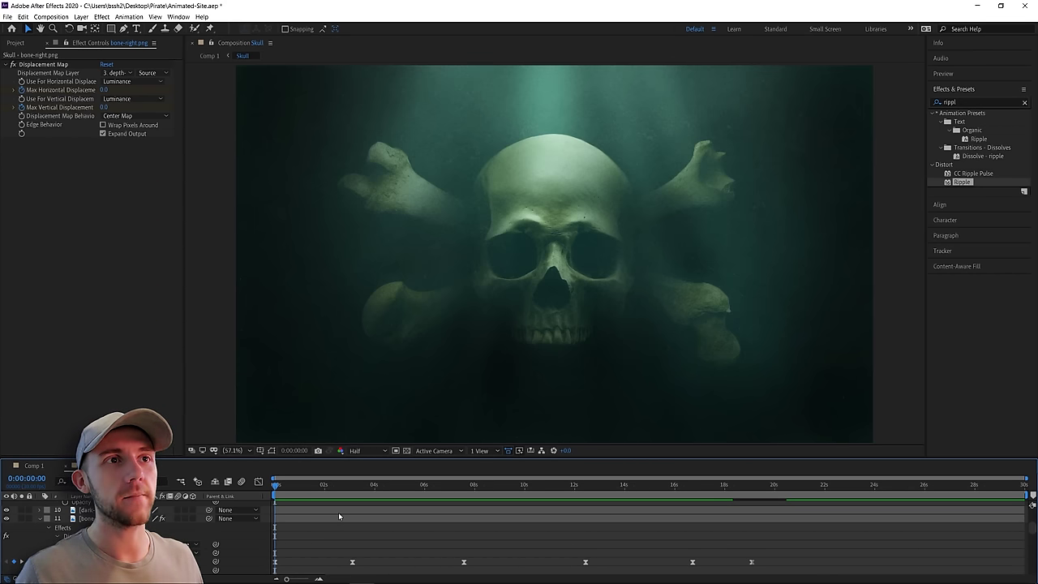
Play back the Skull composition to check the displacement movement of the skull and bones
key(space)
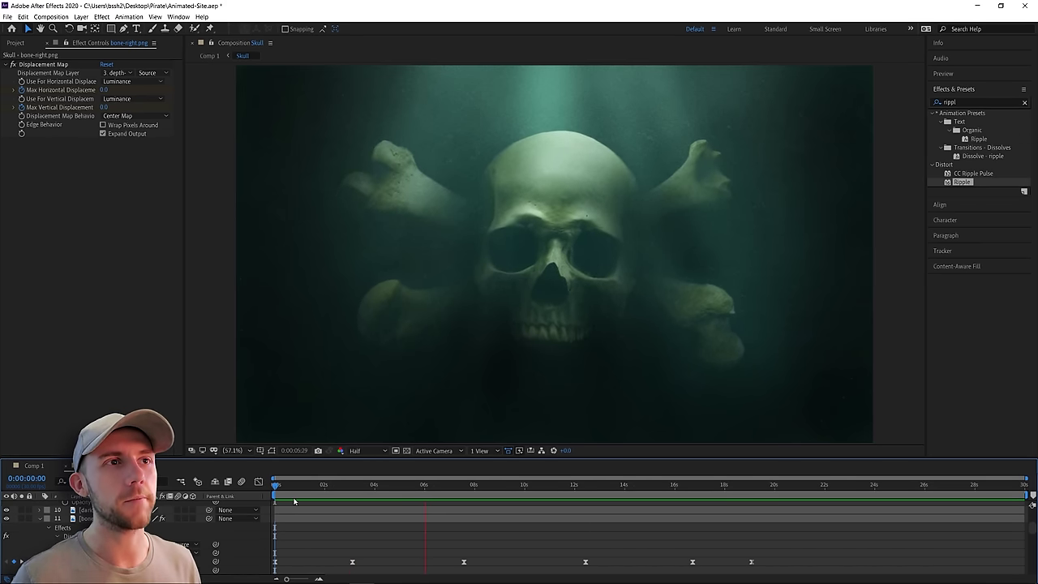
click(524, 484)
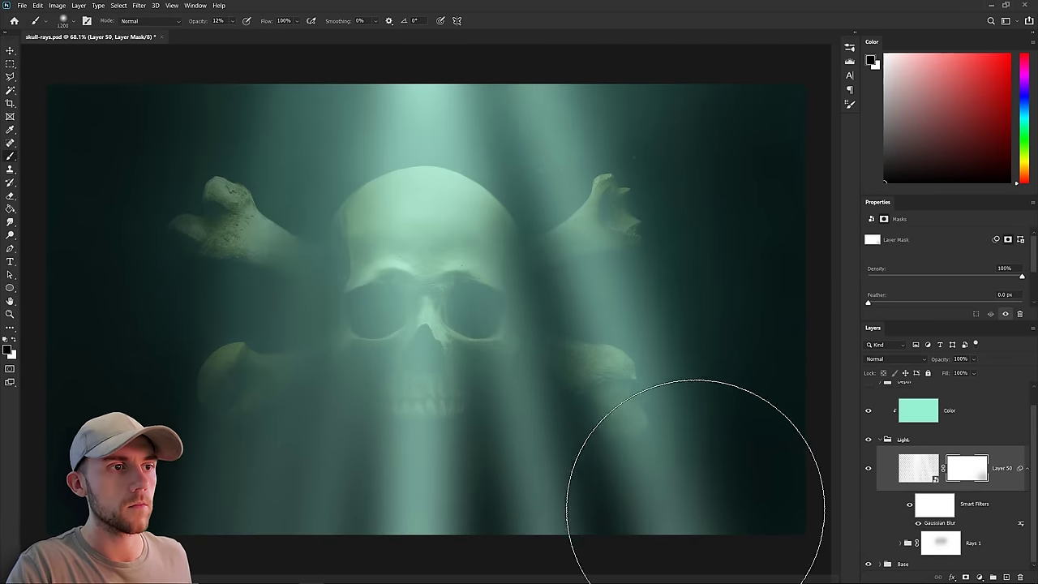
Fade parts of the light rays by painting Layer 50's mask with a large soft black brush at 12% opacity
mouse_move(696, 480)
mouse_down()
mouse_move(677, 389)
mouse_move(475, 114)
mouse_move(301, 97)
mouse_up()
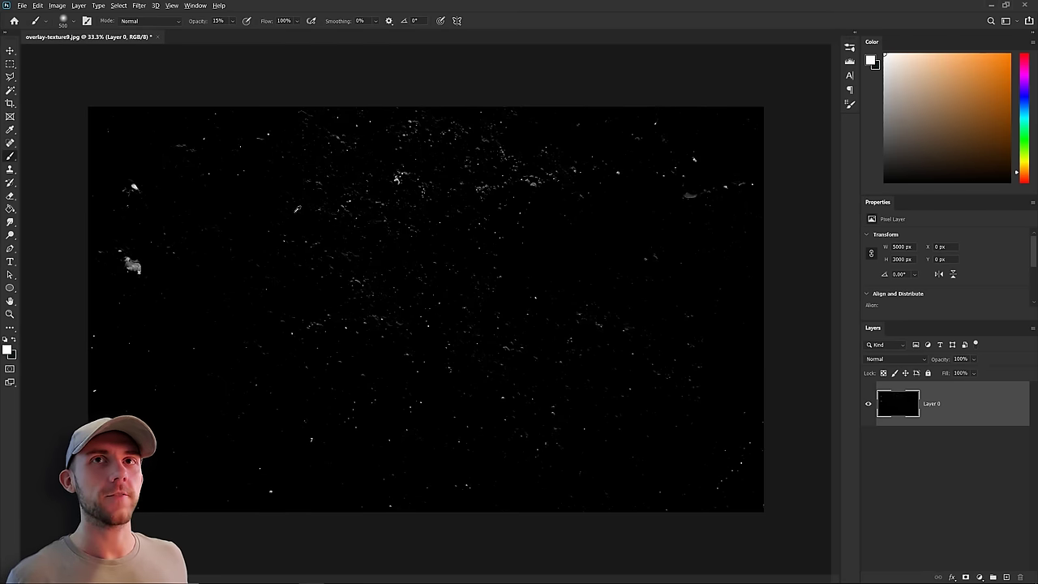
Fill the tall canvas with stacked duplicates of the particle texture layer and rotate a copy 180 degrees
scroll(302, 223, down, 2)
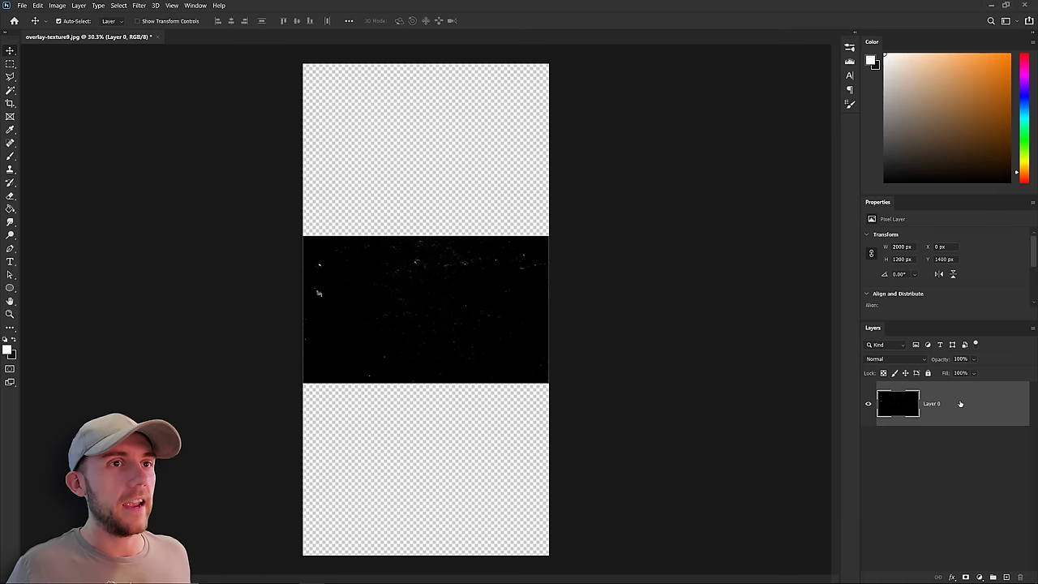
drag(961, 406, 1006, 572)
key(ctrl+t)
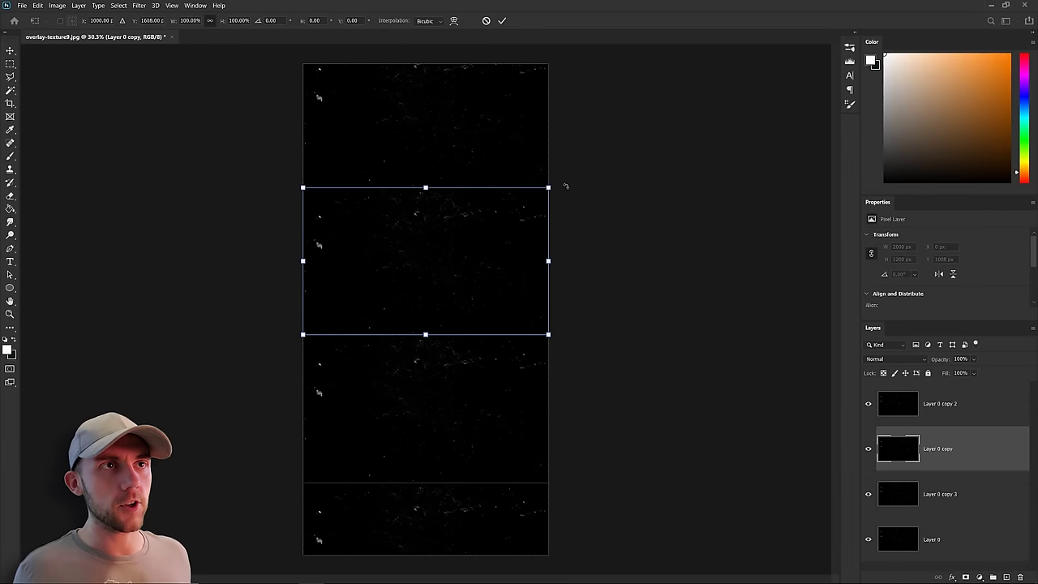
drag(566, 186, 244, 347)
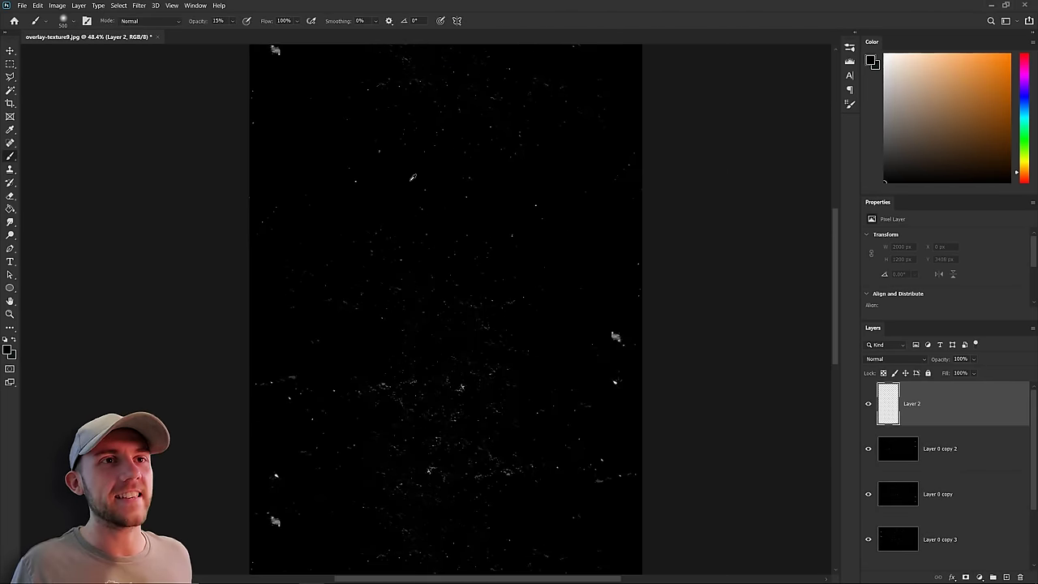
Tone down the bright texture specks on Layer 2 with a soft black brush at 15% opacity
scroll(764, 447, up, 3)
mouse_move(437, 214)
mouse_down()
mouse_move(382, 285)
mouse_move(329, 302)
mouse_move(349, 309)
mouse_move(347, 348)
mouse_up()
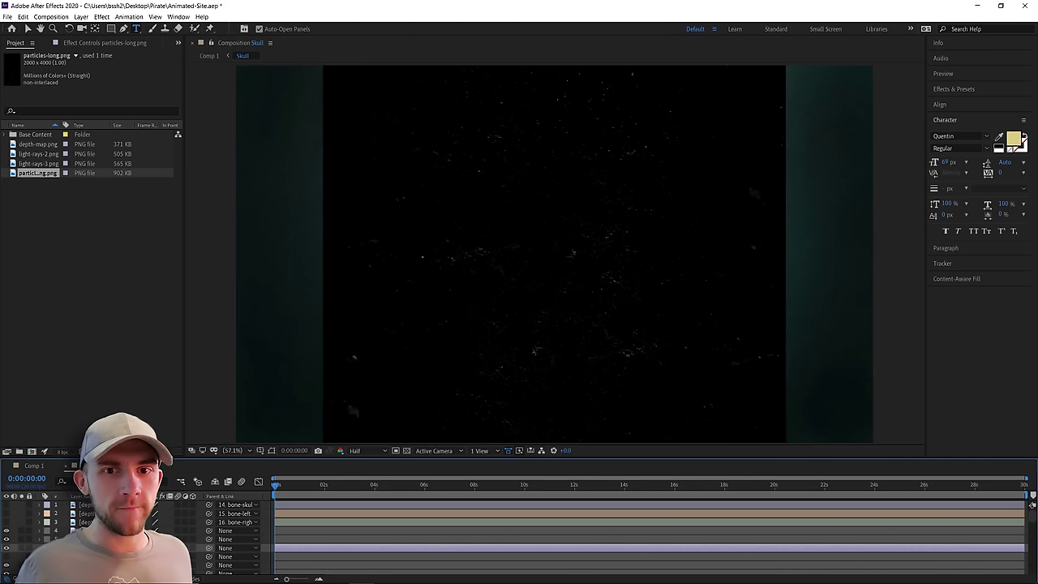
Change the particles-long layer to a blending mode that drops out its black background, and preview the animation
right_click(129, 547)
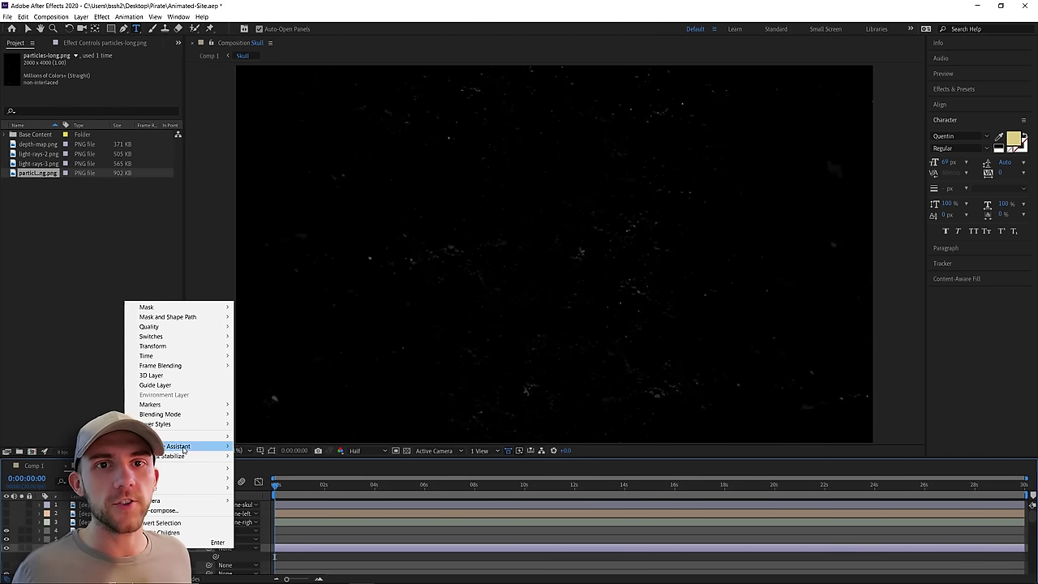
mouse_move(219, 415)
click(267, 149)
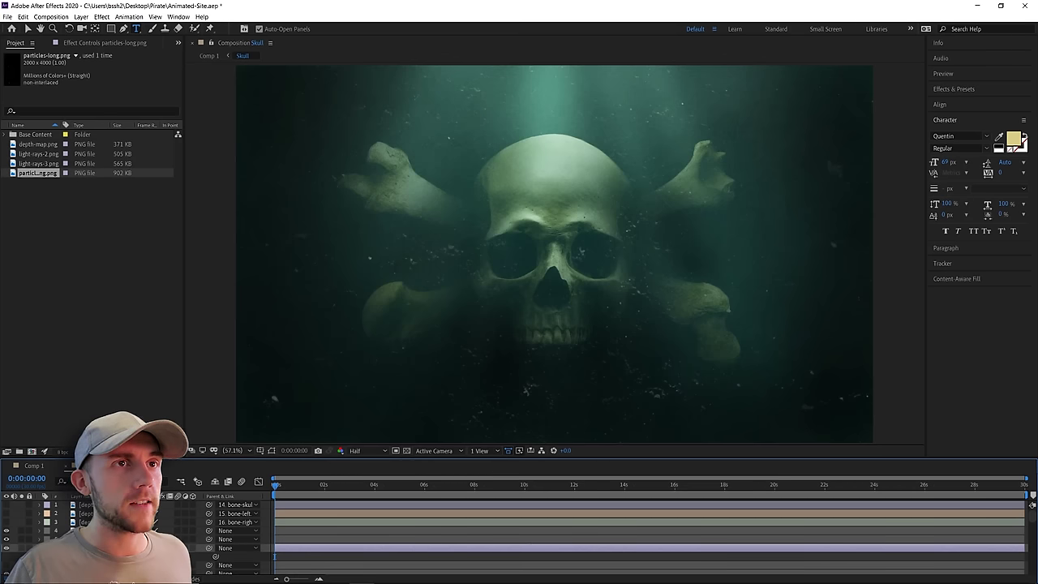
key(v)
key(space)
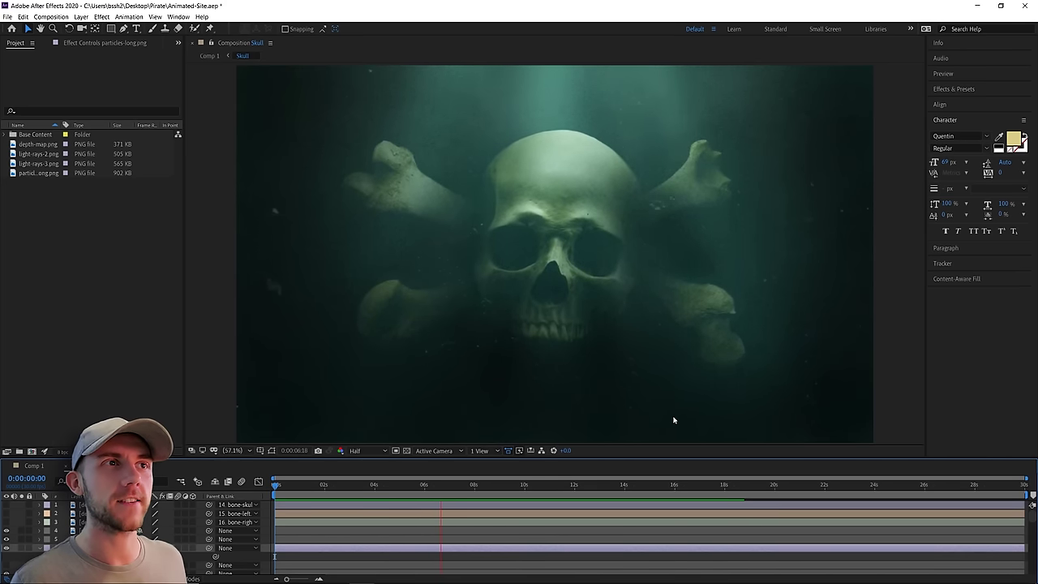
In the Particles composition, enlarge the Turbulent Noise scale on Shape Layer 2 and apply Set Matte to the Particles Long layer
click(484, 557)
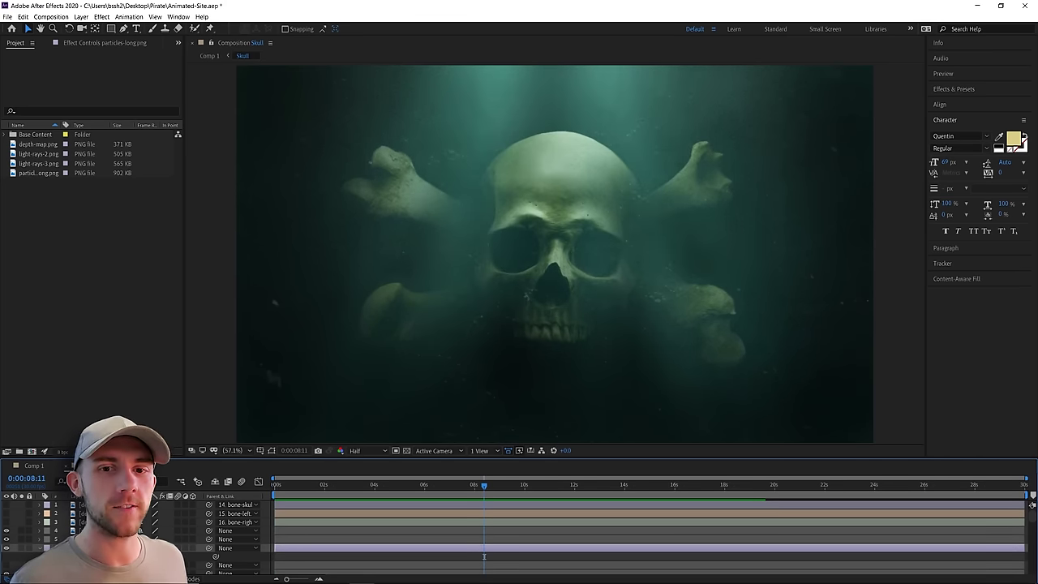
double_click(538, 257)
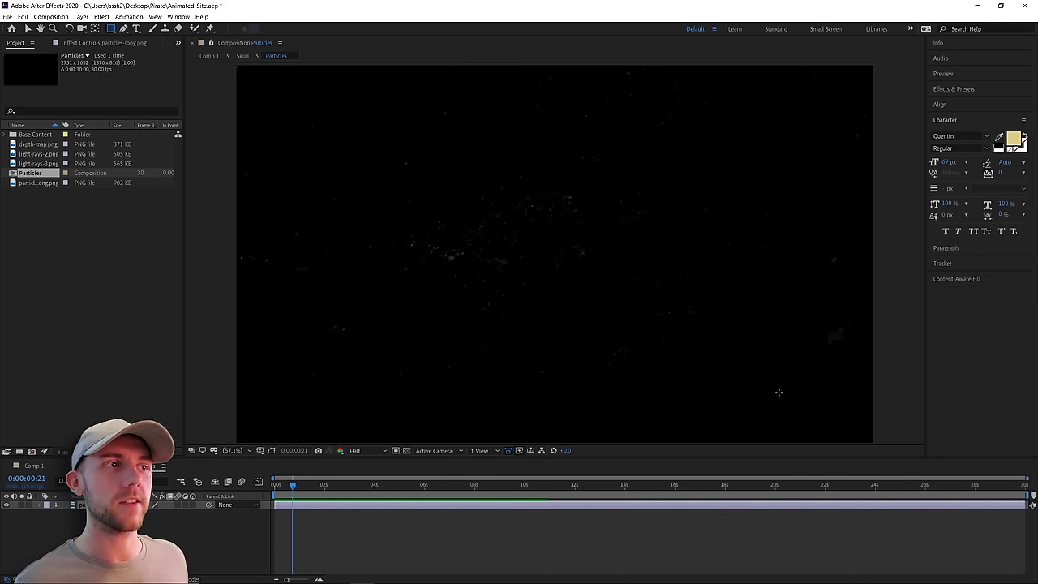
key(ctrl+w)
key(v)
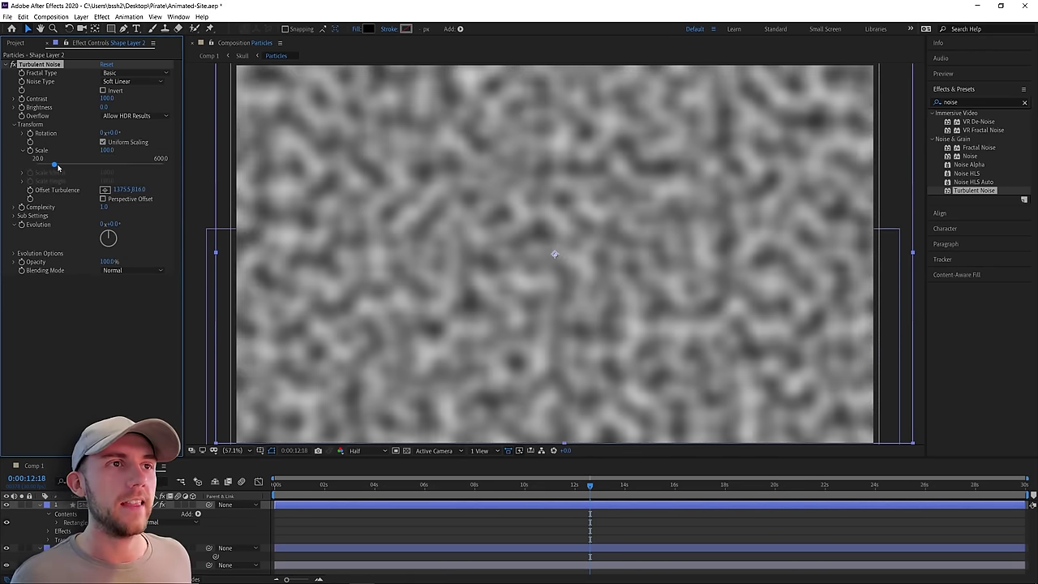
drag(56, 165, 95, 166)
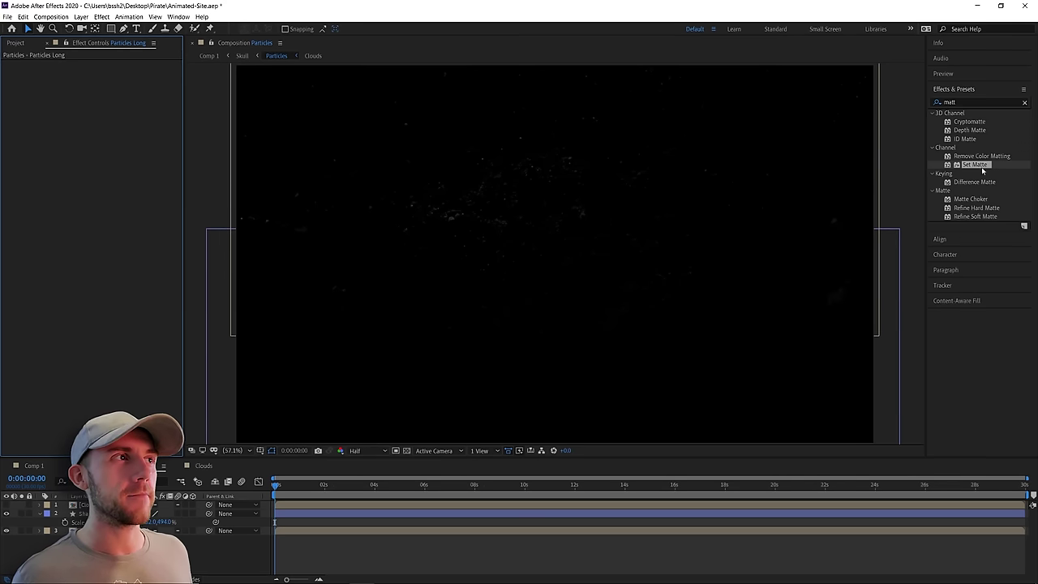
drag(981, 165, 674, 277)
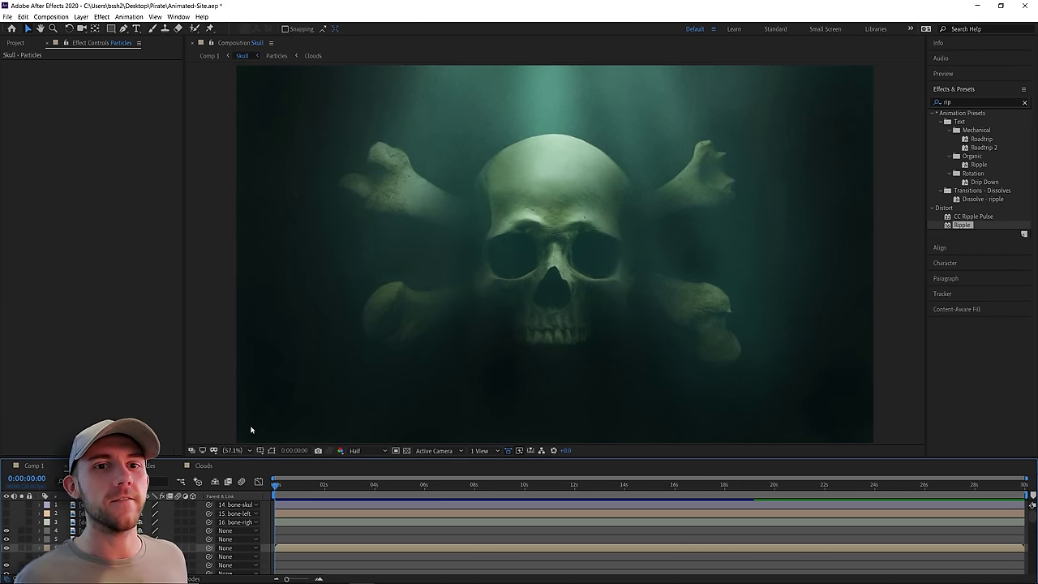
Disable Set Matte on the Particles Long layer and apply the Ripple effect to it
double_click(391, 256)
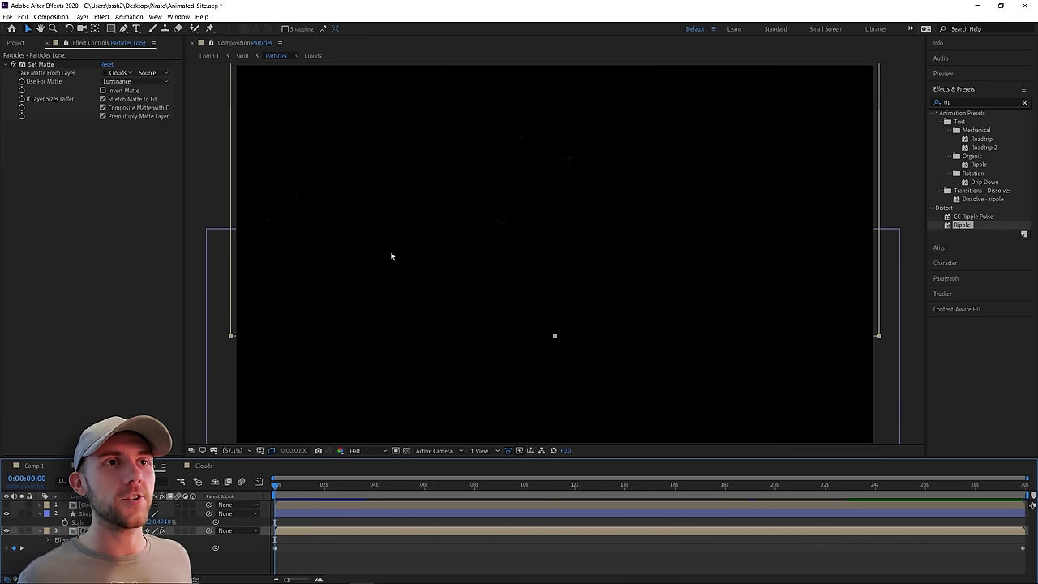
click(13, 65)
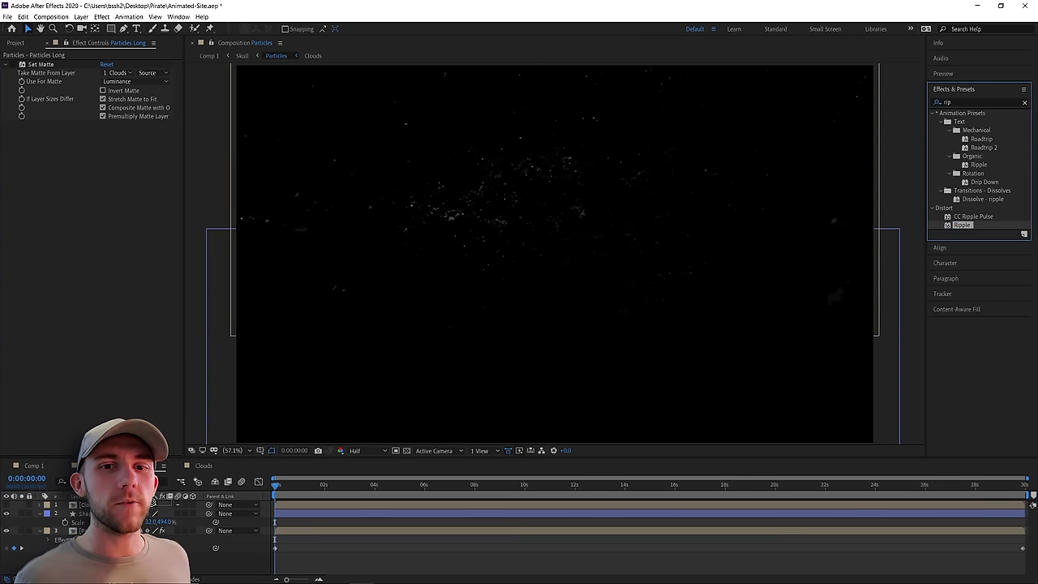
double_click(962, 224)
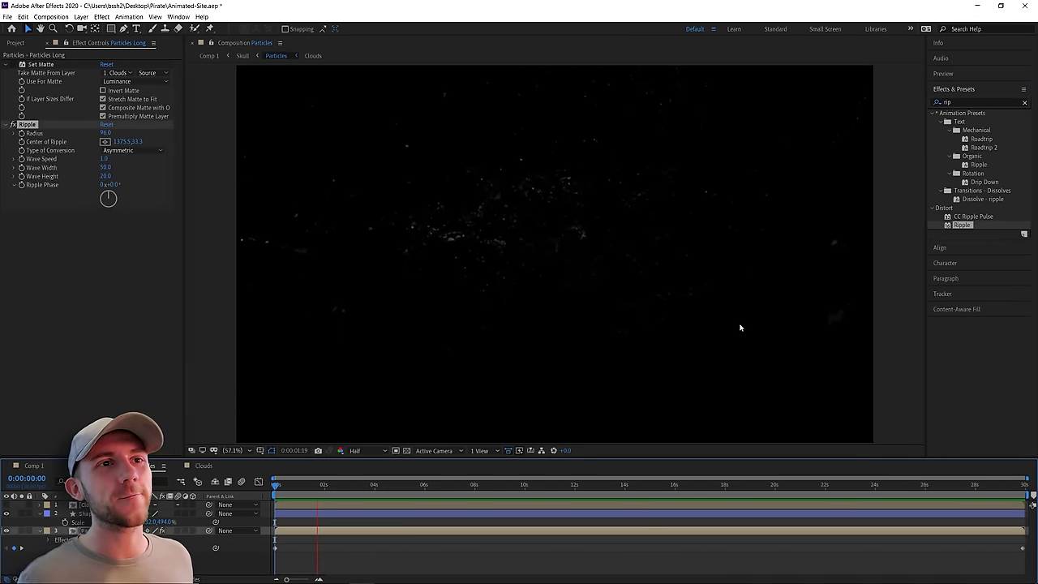
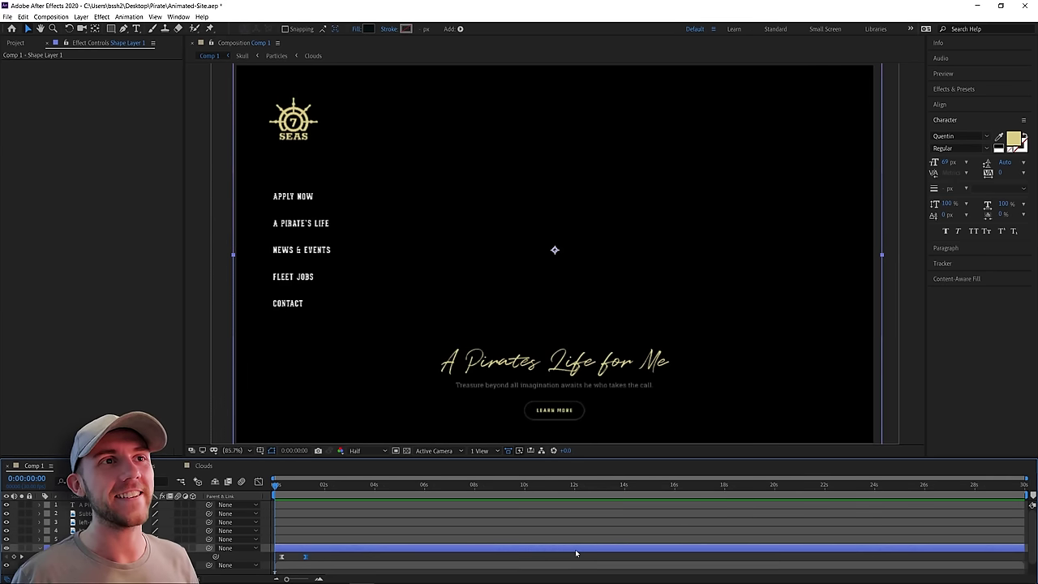
Preview the Comp 1 intro animation of the skull, navigation and title text from several points near its start
key(space)
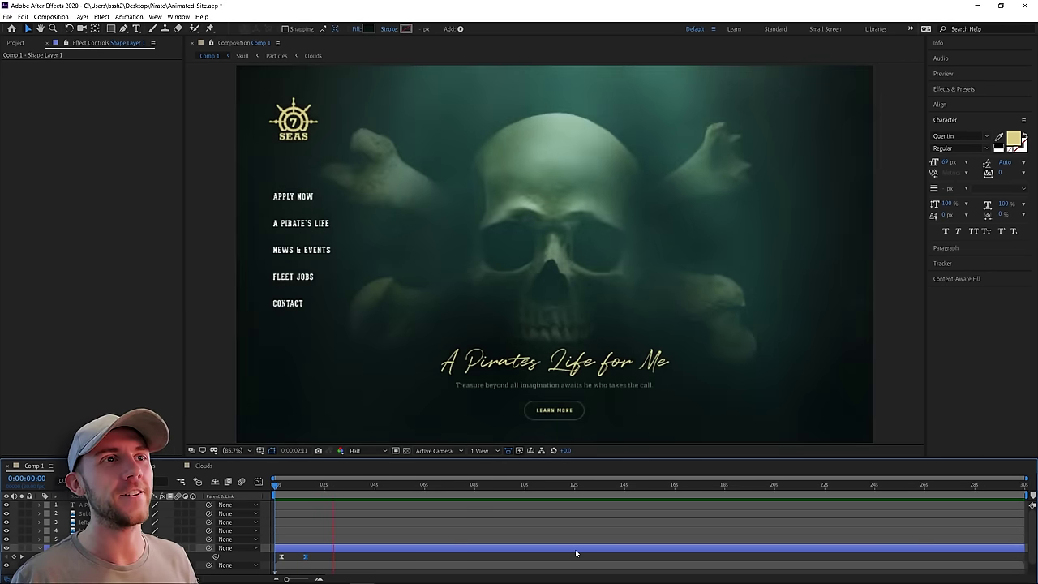
click(209, 186)
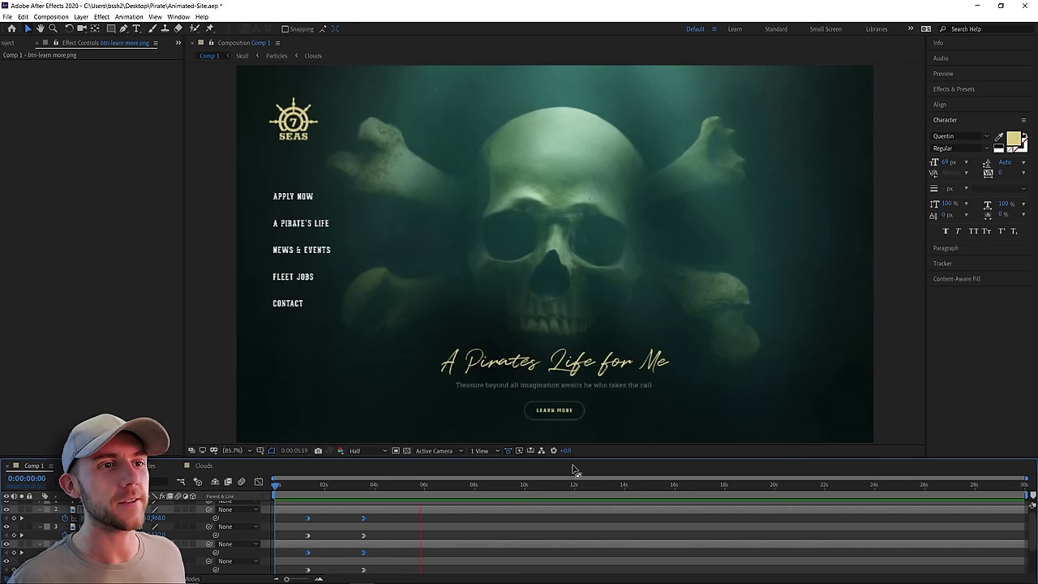
click(298, 485)
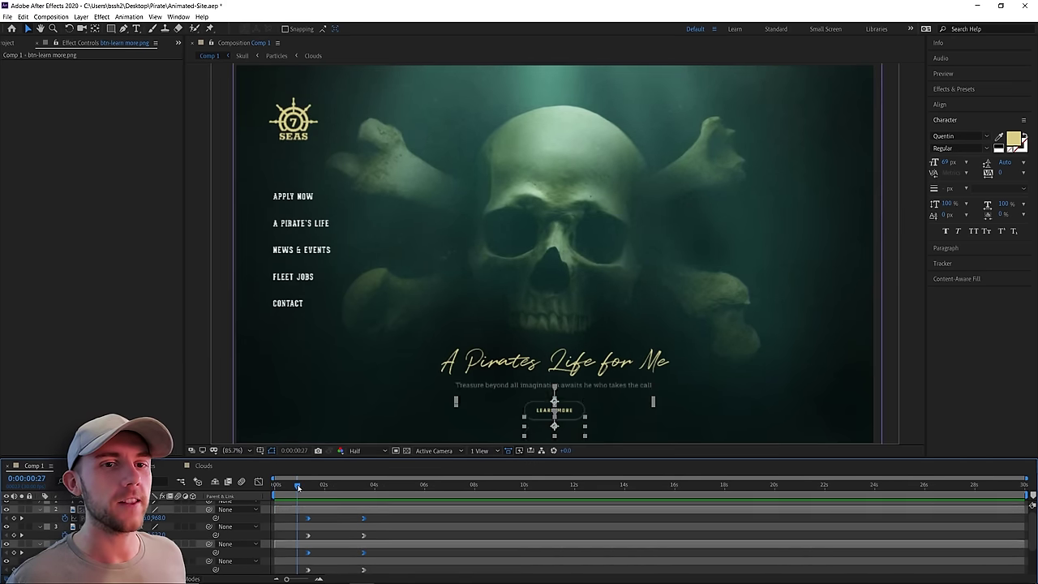
key(space)
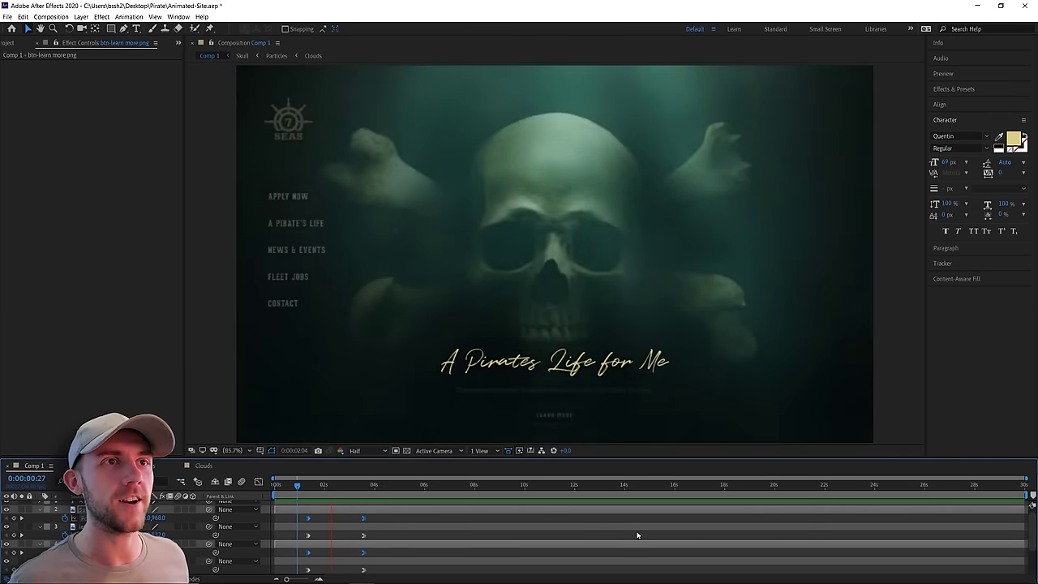
click(287, 486)
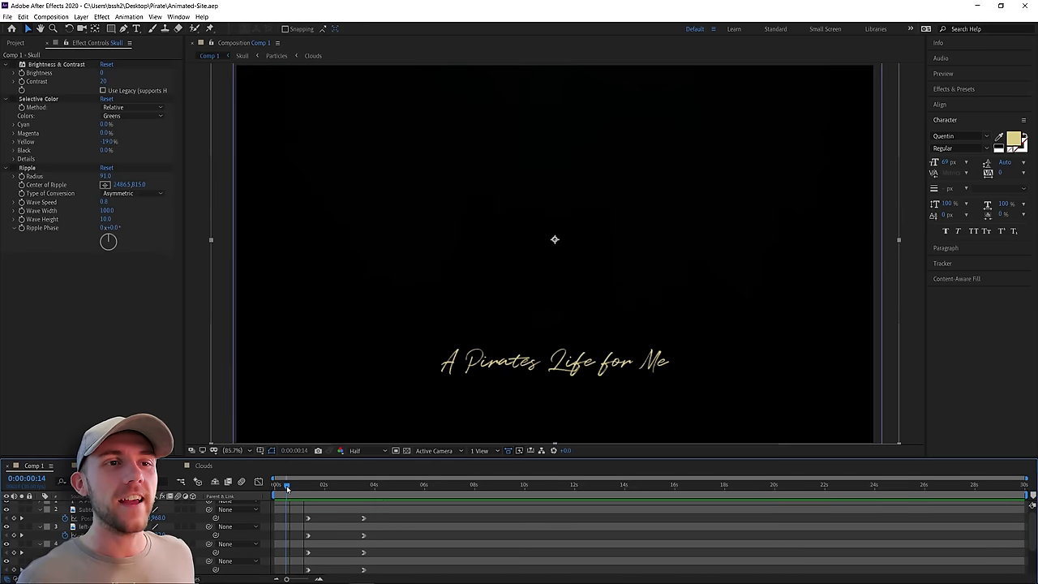
key(space)
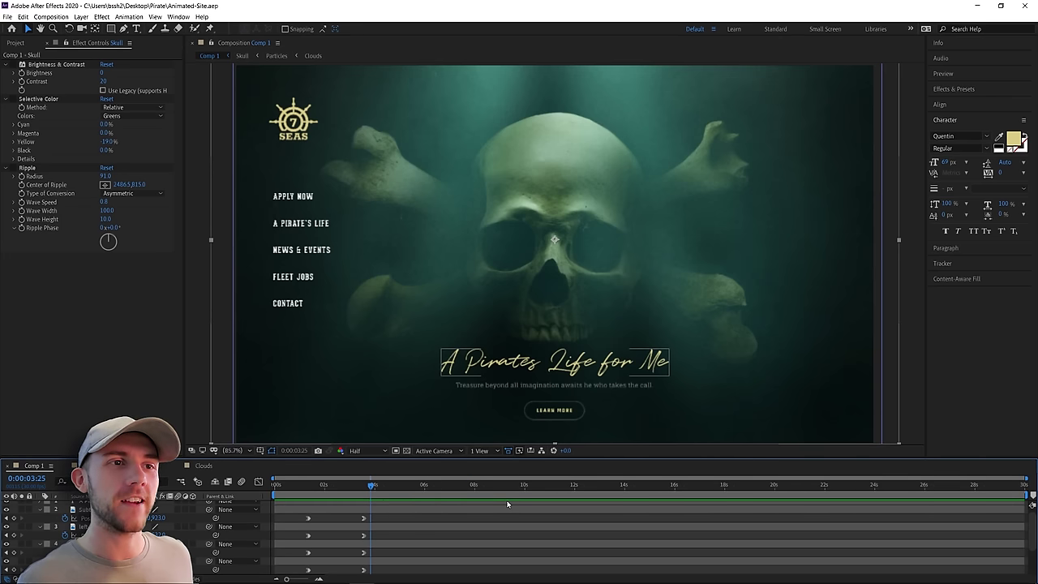
Open the Title composition and trace the lettering of "A Pirates Life for Me" with one continuous Pen tool path
click(415, 363)
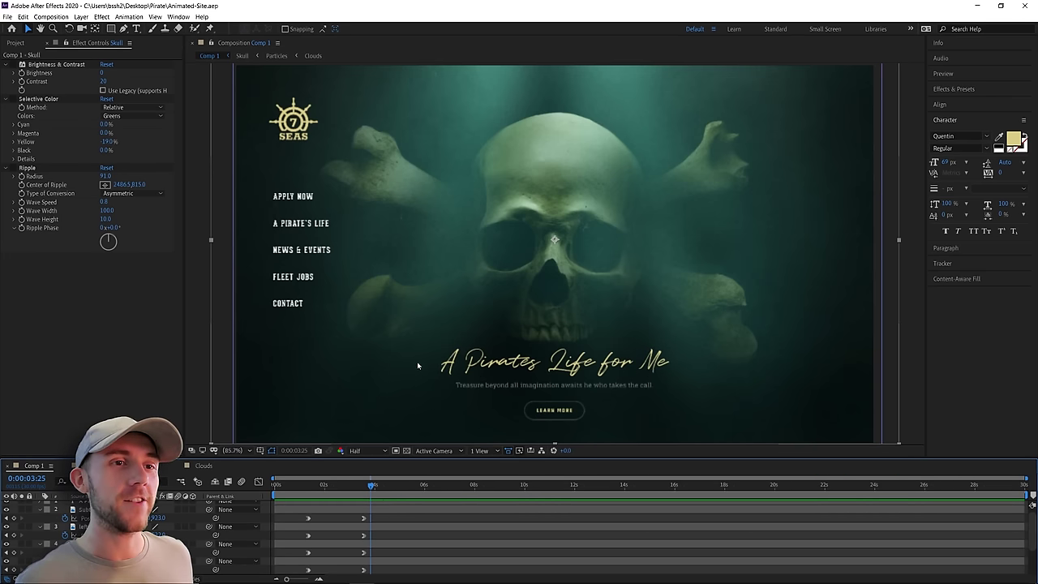
double_click(676, 368)
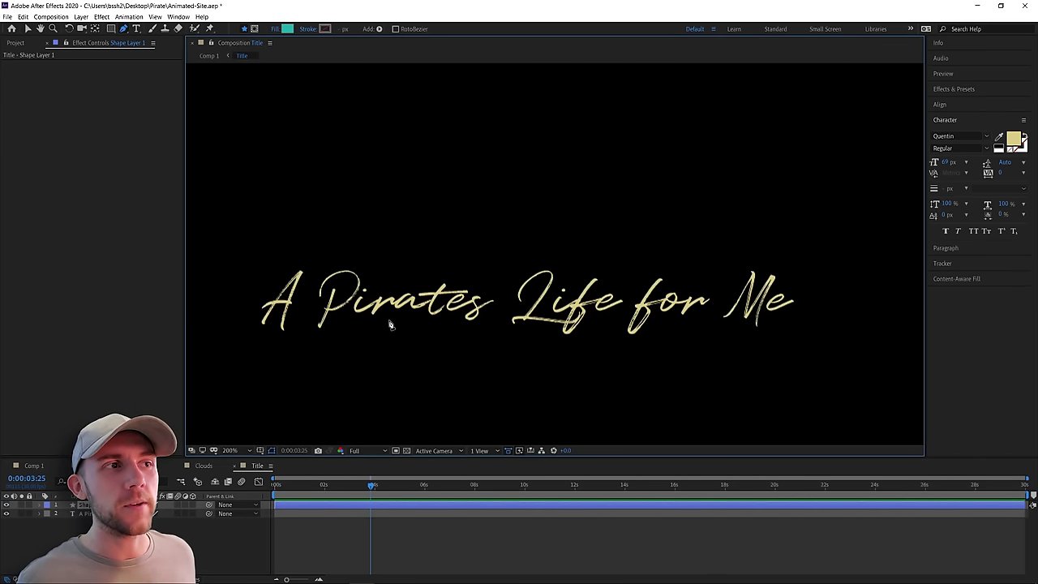
click(274, 371)
click(397, 311)
click(556, 306)
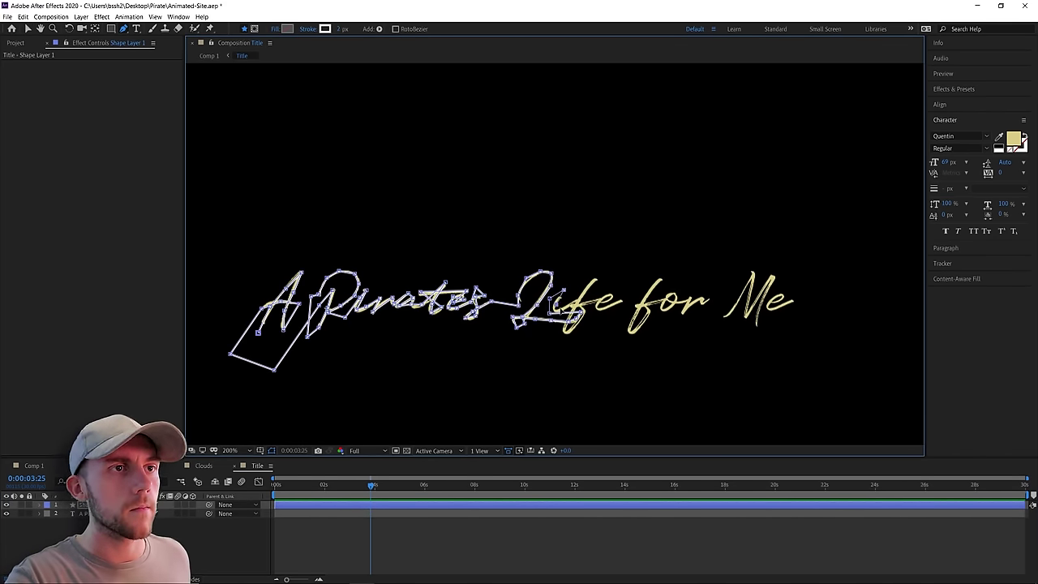
click(641, 318)
click(705, 299)
click(770, 295)
click(795, 302)
click(258, 332)
key(v)
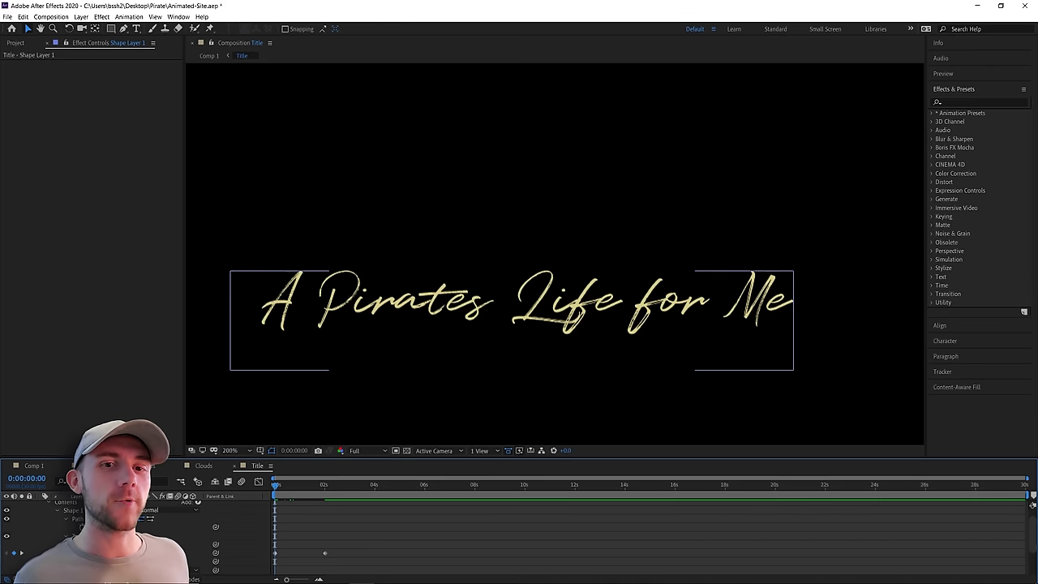
Scrub through the first two seconds of the title's writing animation and preview it in Comp 1
click(300, 516)
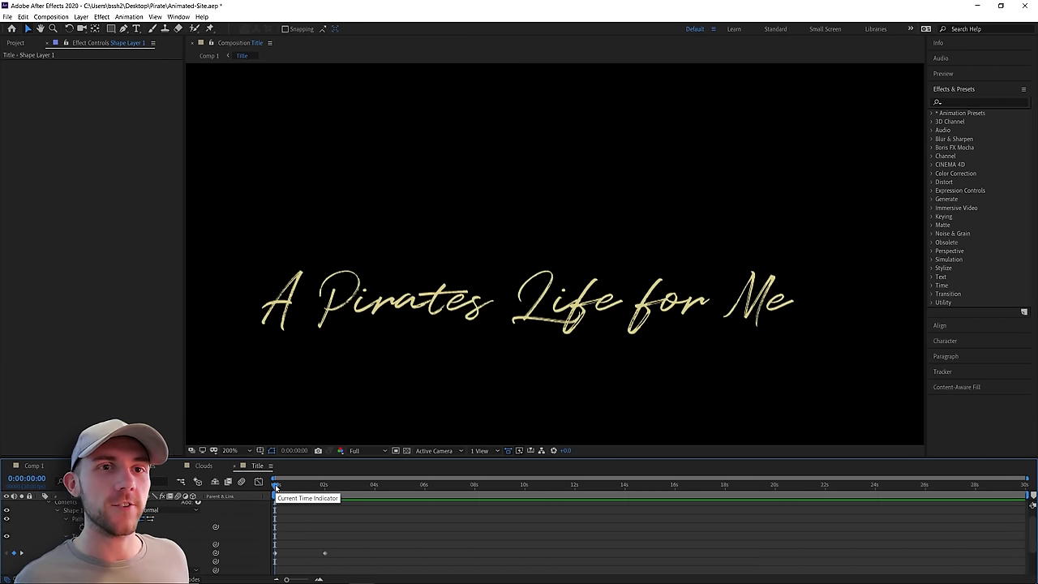
drag(276, 487, 331, 492)
click(503, 305)
click(347, 310)
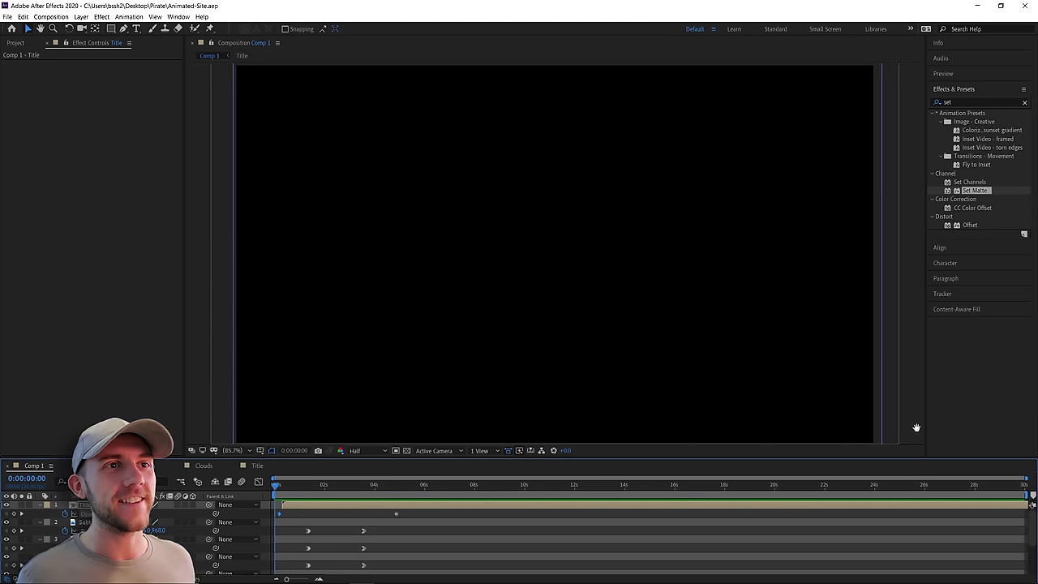
key(space)
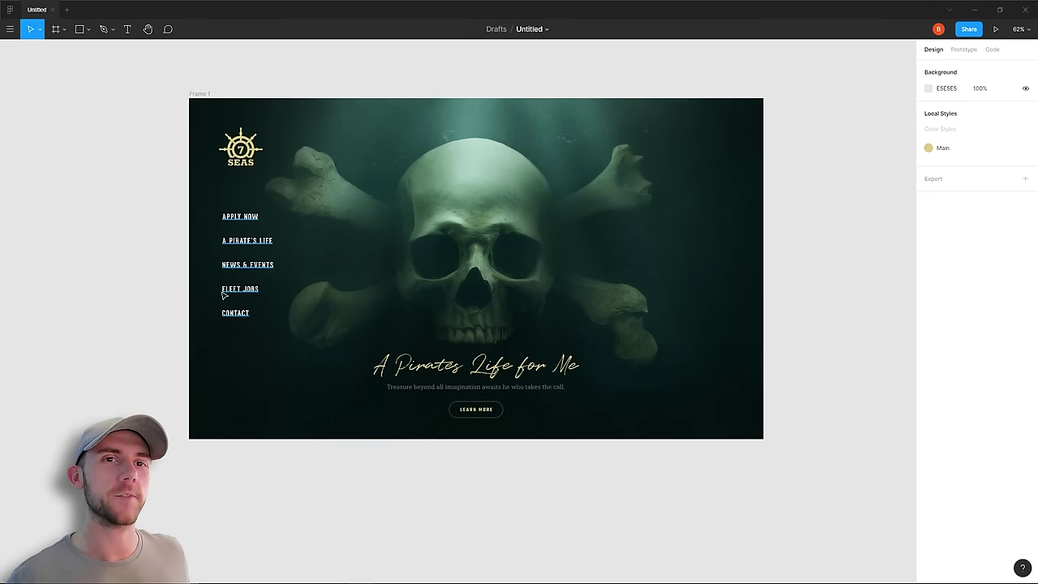
Switch to Figma and list TITLE, SALARY and SEE MORE on separate lines in the text box under the JOB heading in Frame 2
scroll(224, 308, down, 5)
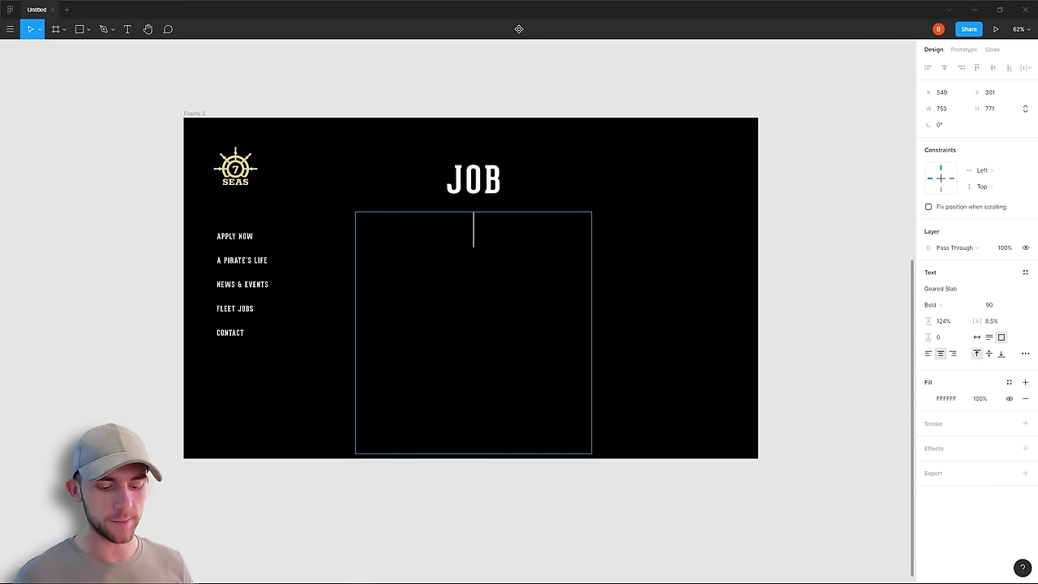
text(TITLE)
key(Return)
text(SALARY)
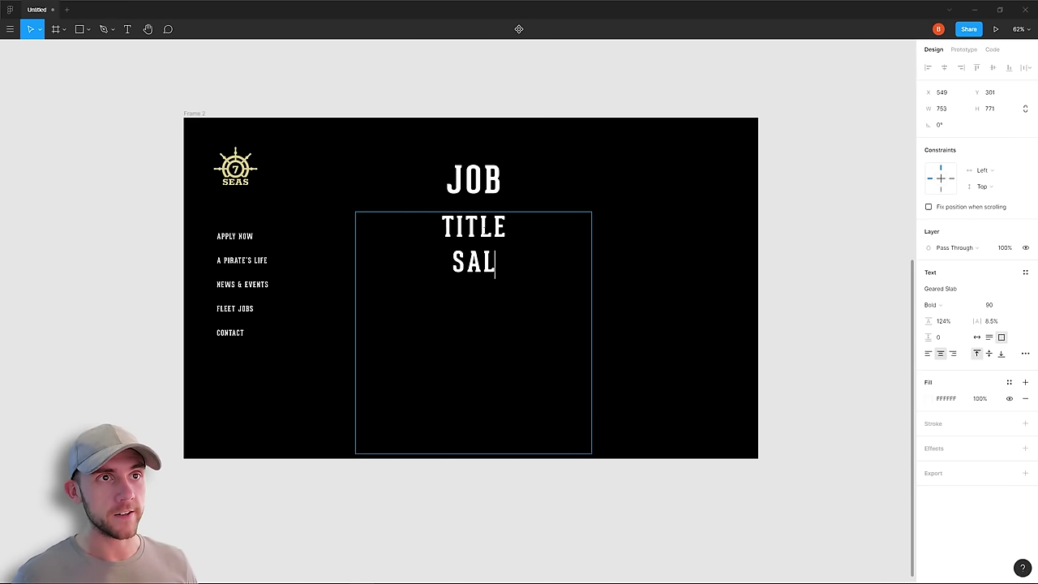
key(Return)
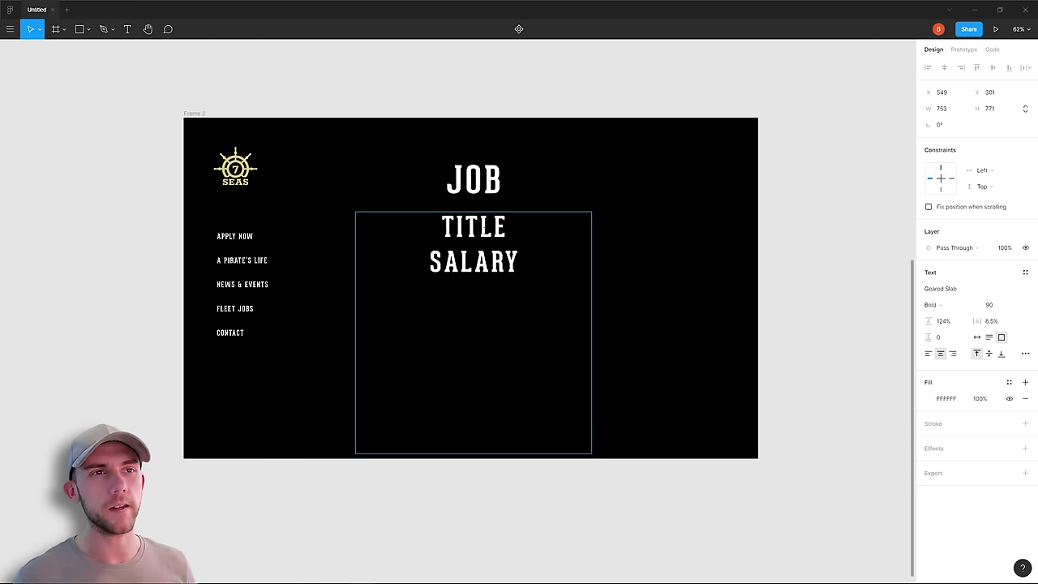
text(SEE MORE)
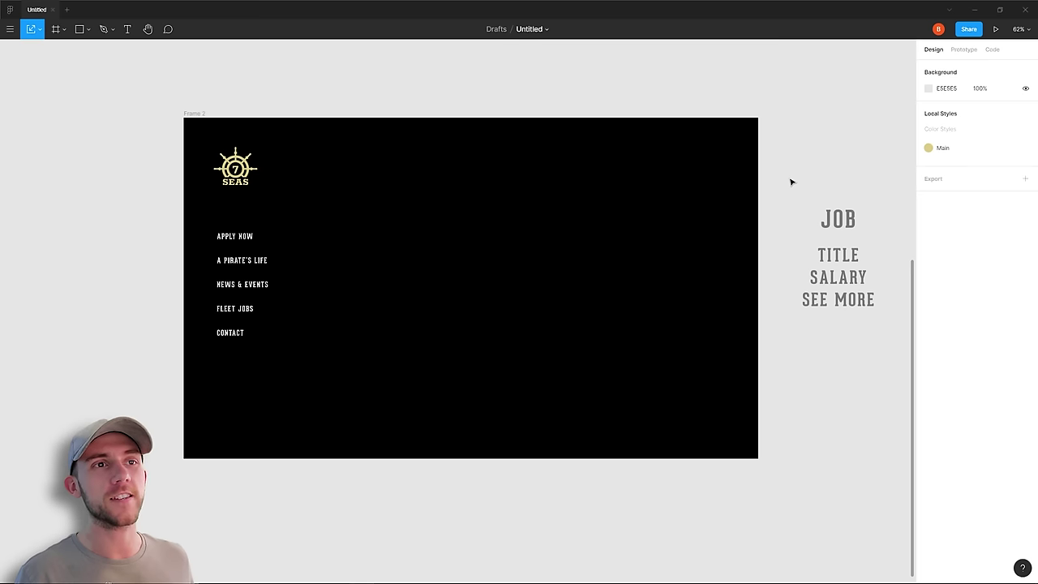
Paste the treasure chest image in place of the middle grey placeholder in Frame 2
key(ctrl+v)
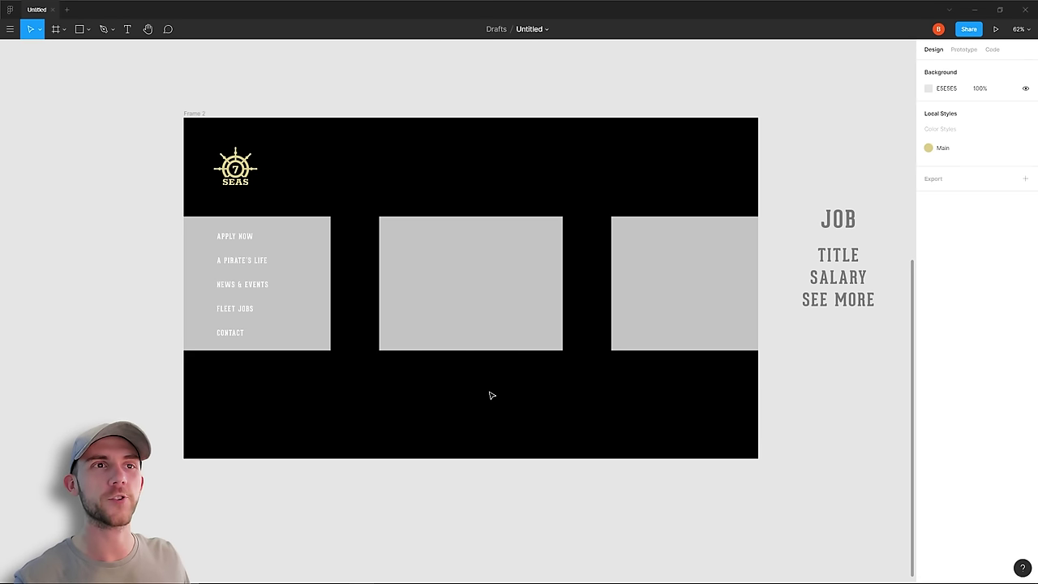
key(ctrl+v)
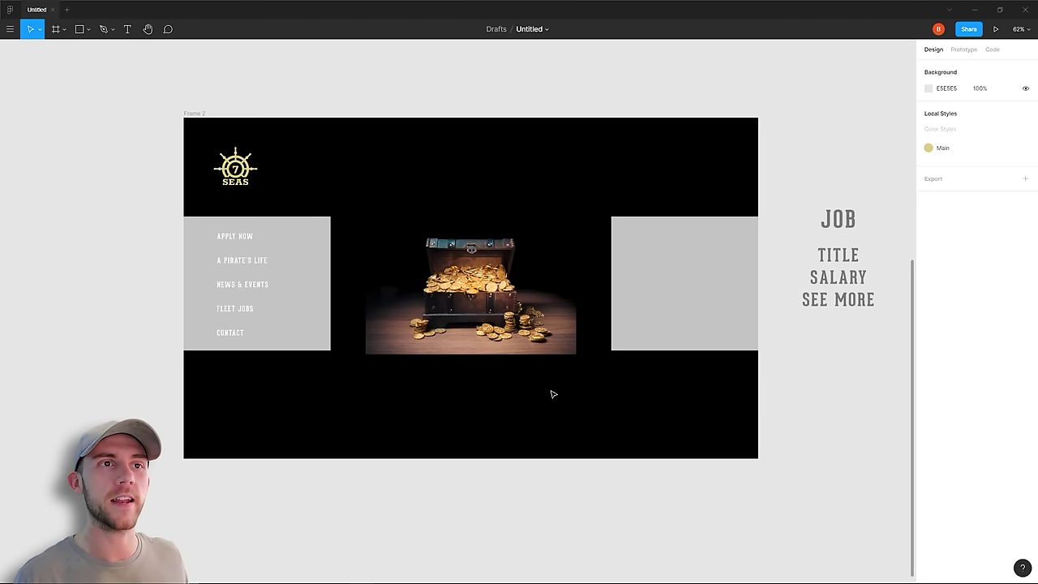
Add the text heading "TREASURER" above the treasure chest image
scroll(493, 360, down, 1)
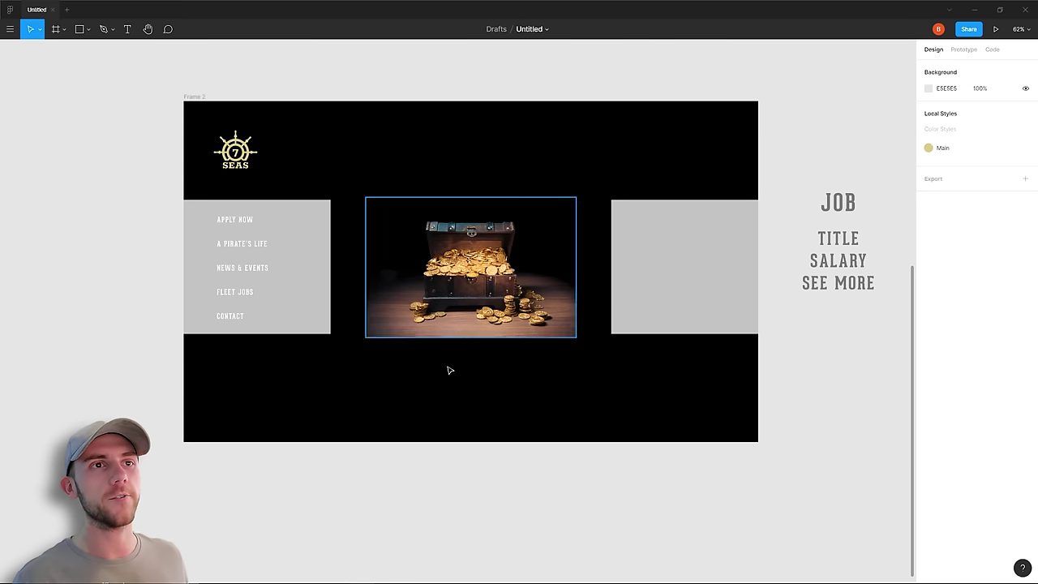
key(t)
click(445, 185)
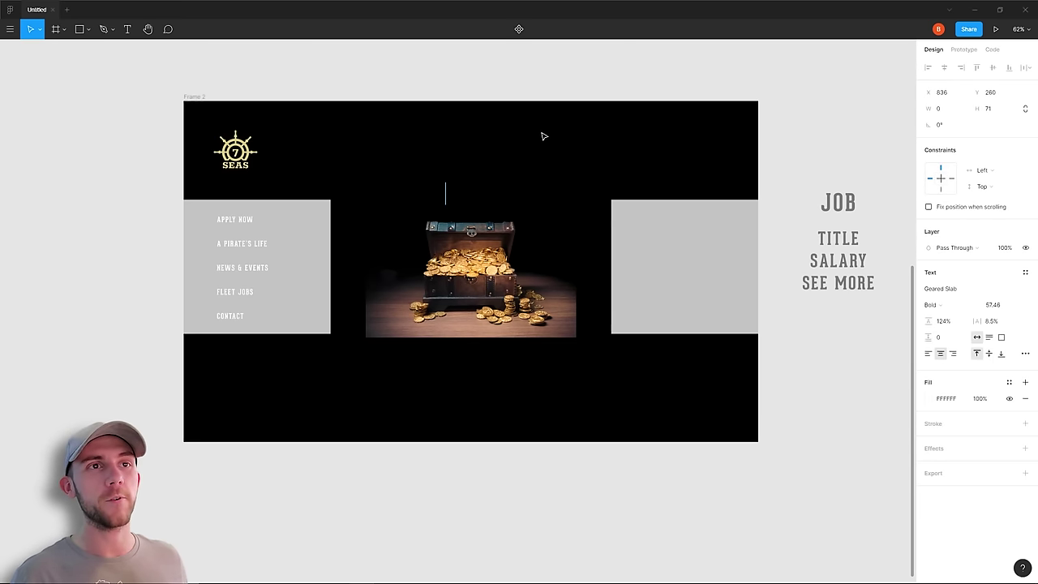
text(TREASURER)
key(Escape)
Duplicate the TREASURER heading below the treasure chest image and change the copy's text to "$75,000"
drag(490, 201, 490, 369)
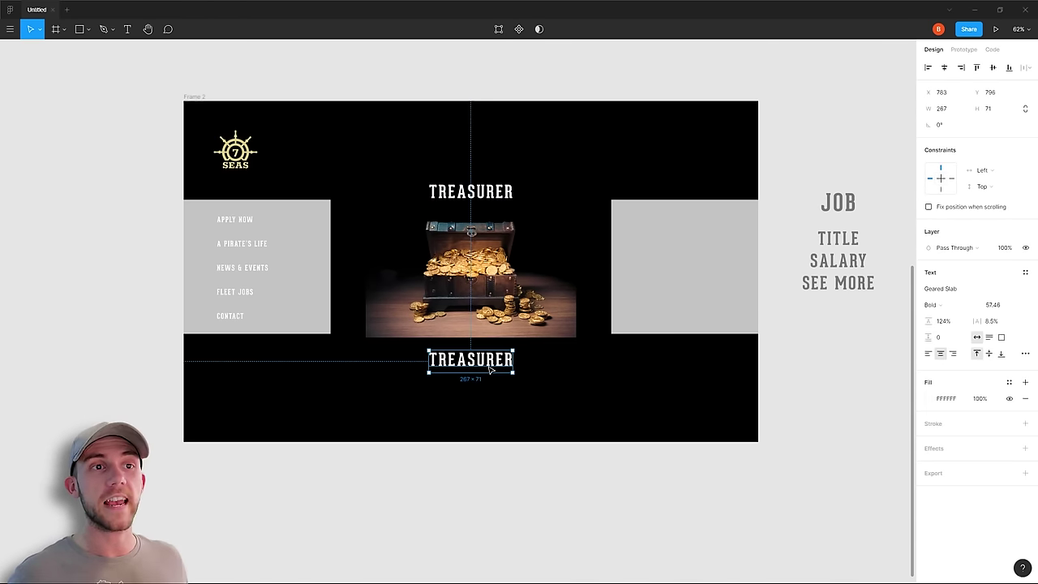
key(Return)
text($75,000)
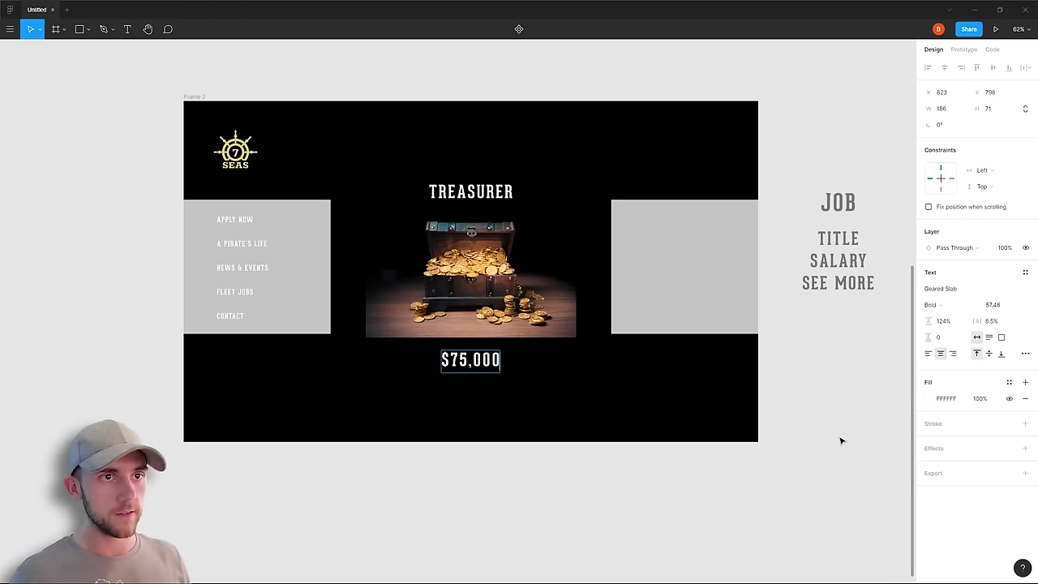
Copy the LEARN MORE button from the hero frame, paste it under the salary in Frame 2, and relabel it "SEE DETAILS"
scroll(841, 438, up, 5)
click(470, 306)
scroll(485, 404, down, 5)
key(ctrl+c)
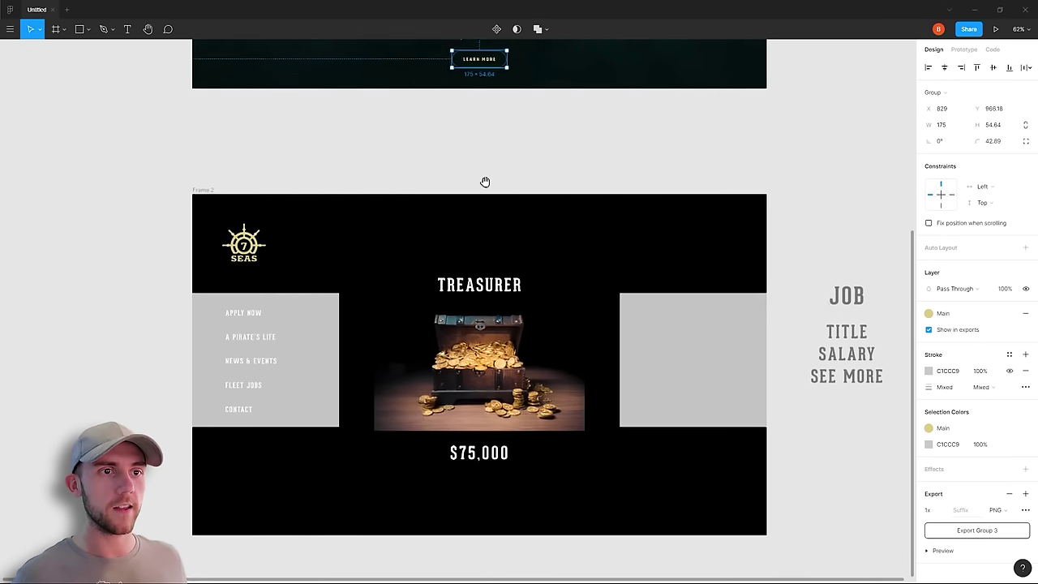
key(ctrl+v)
key(Return)
key(Return)
text(SEE MO)
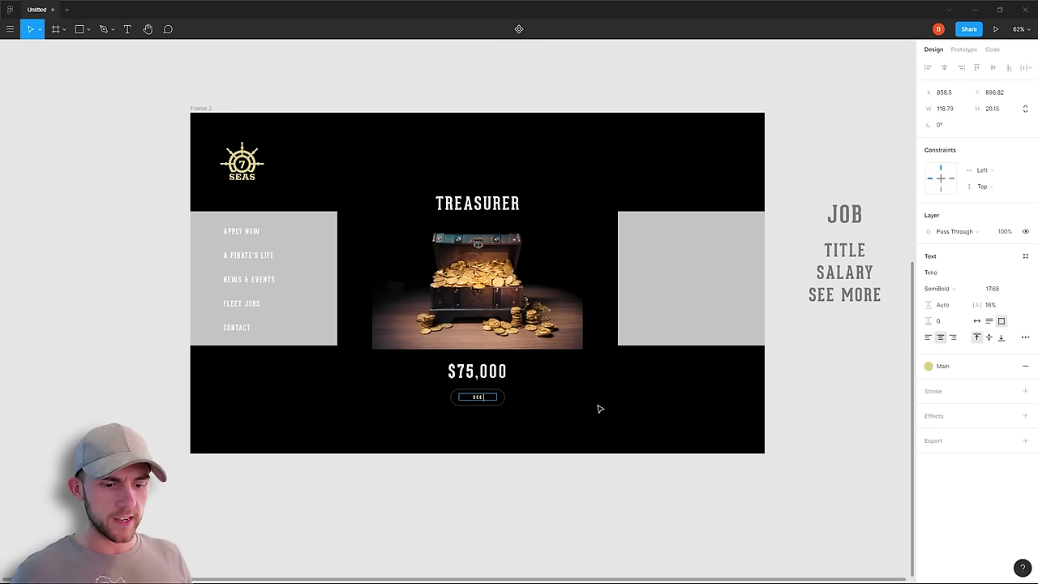
click(597, 409)
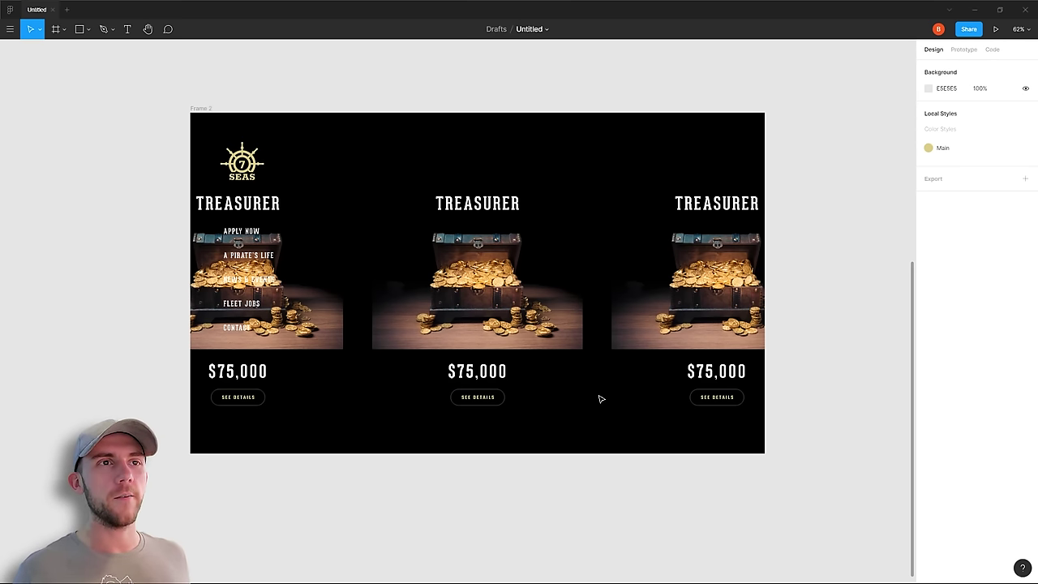
Reuse the hero's underwater skull image as a blurred background in Frame 2 and crop the three treasure chest images into circles
scroll(791, 389, up, 5)
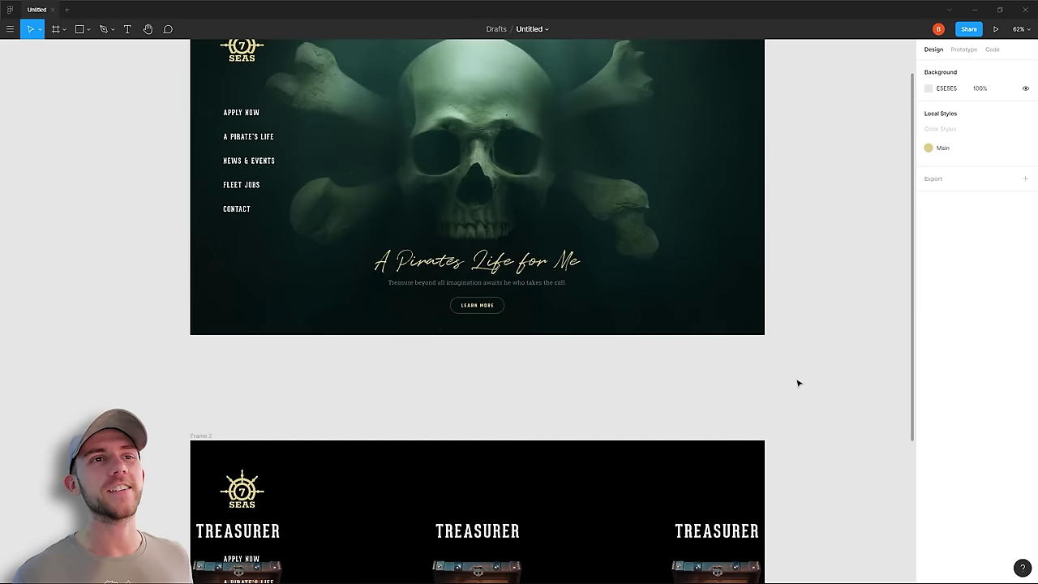
scroll(798, 383, up, 2)
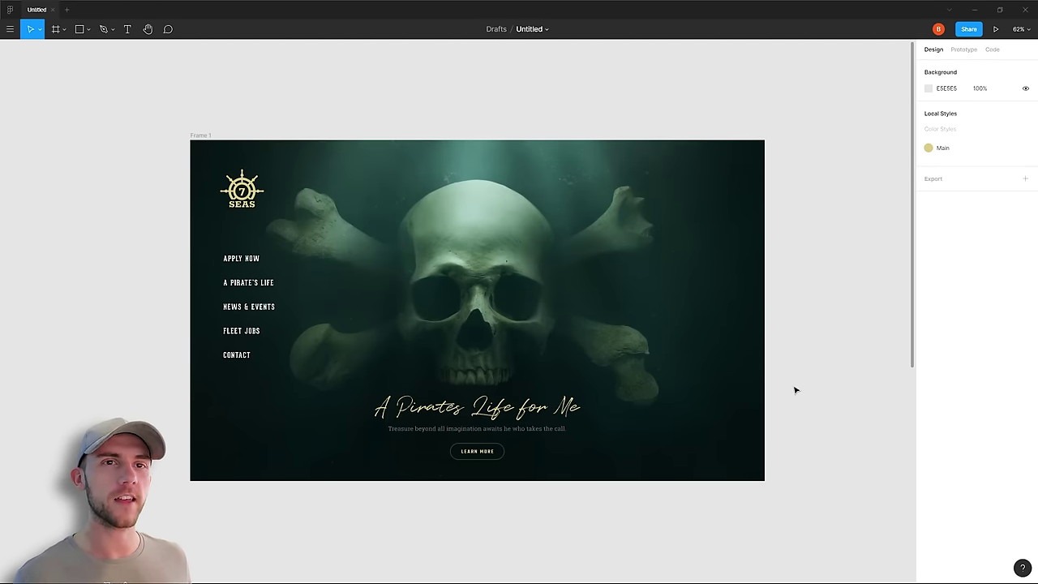
scroll(794, 390, down, 7)
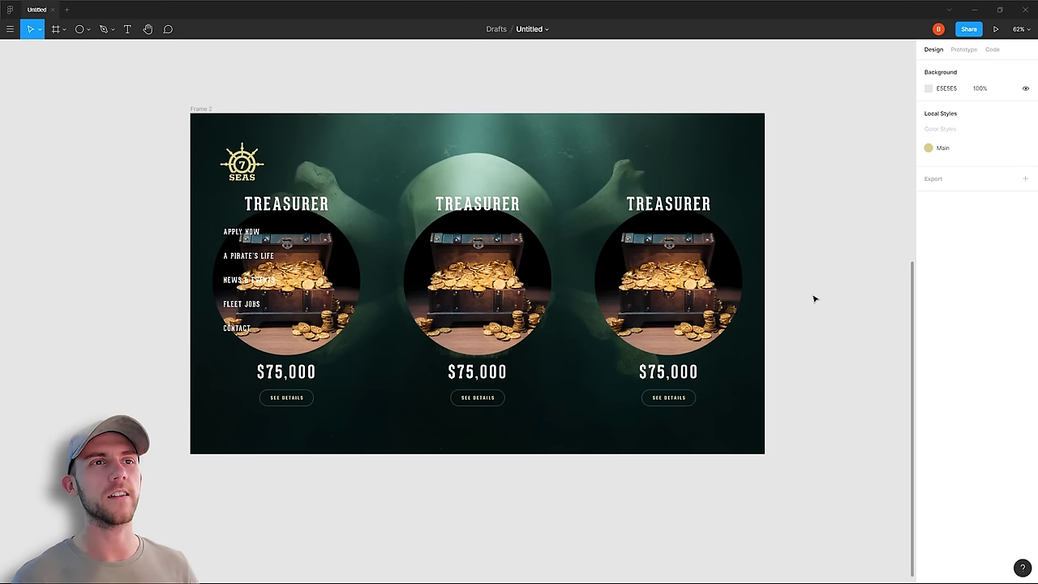
scroll(814, 298, up, 5)
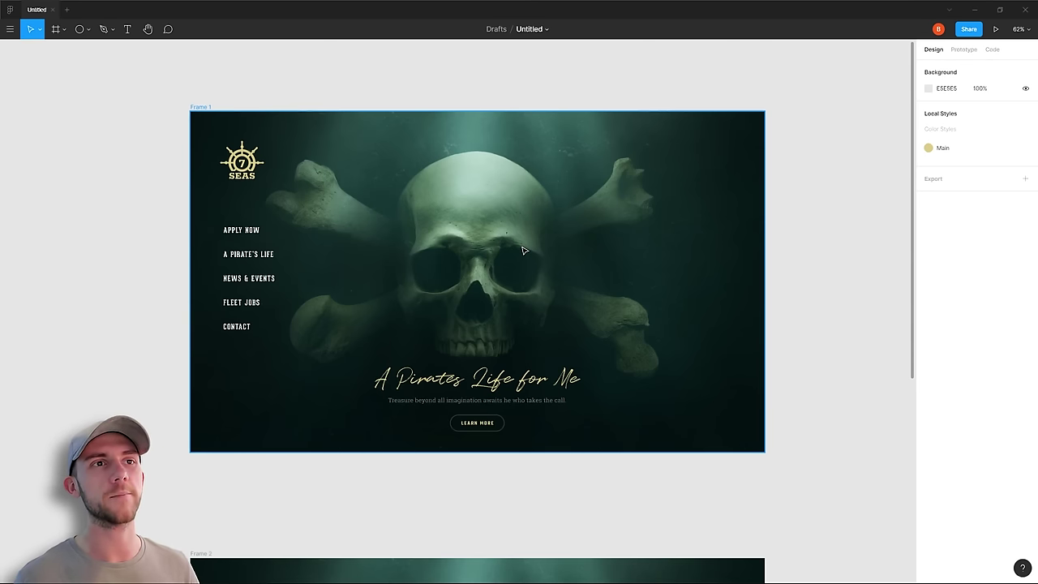
scroll(825, 303, down, 5)
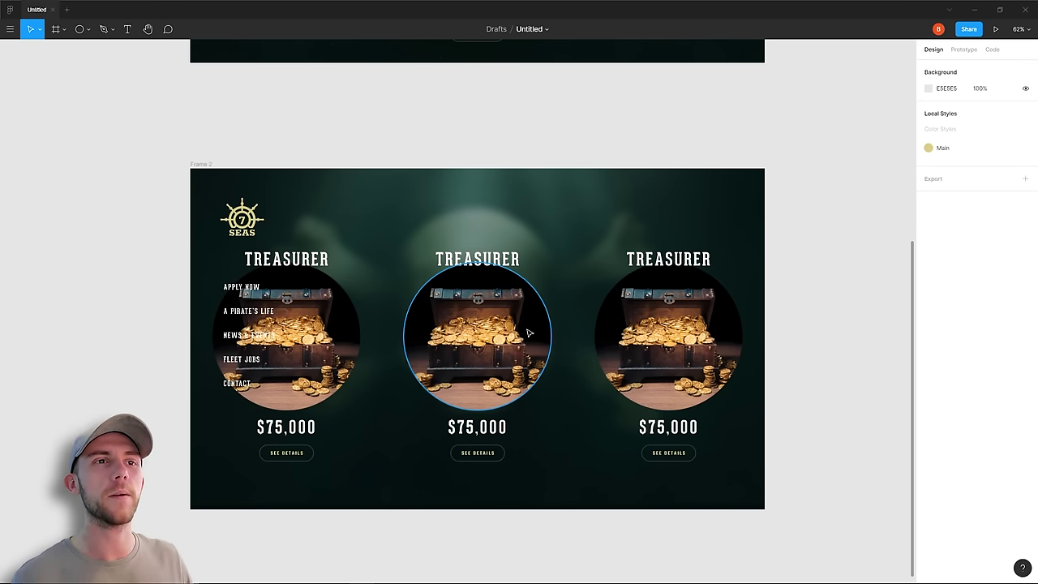
Scale up the middle TREASURER heading so it spans nearly the width of its treasure chest circle
key(shift+0)
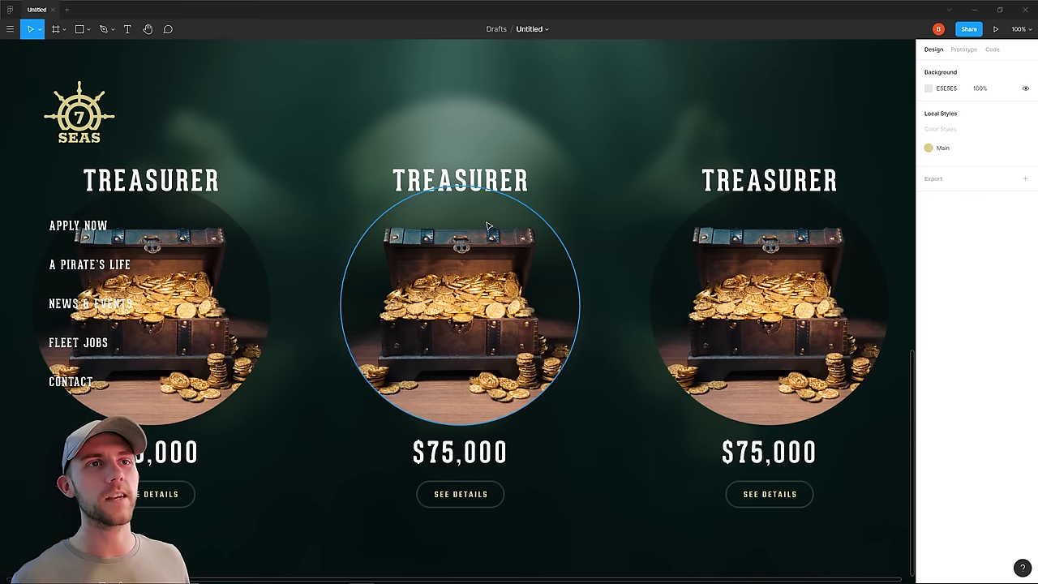
click(523, 185)
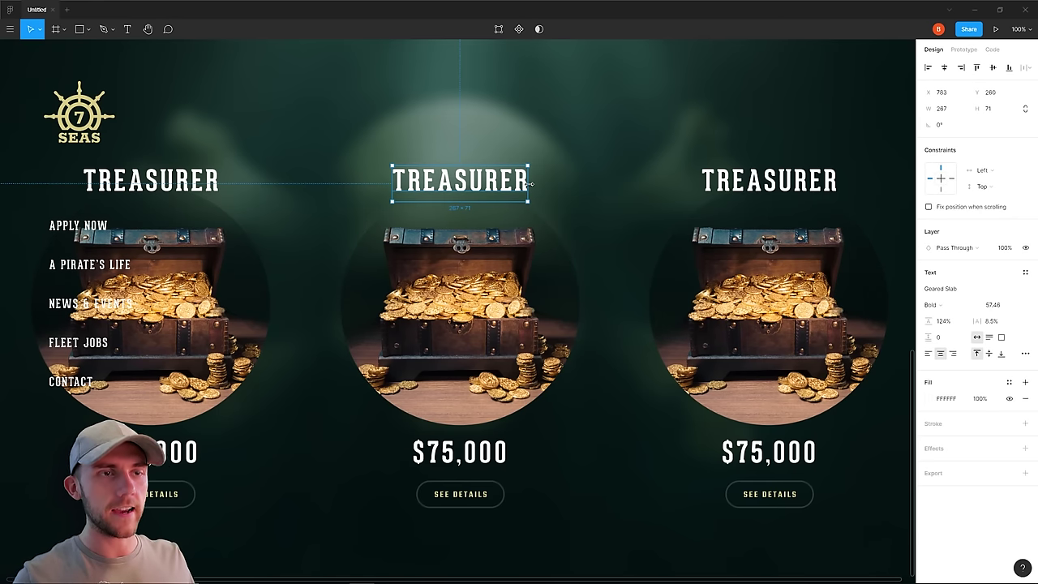
key(k)
drag(529, 184, 573, 178)
key(Escape)
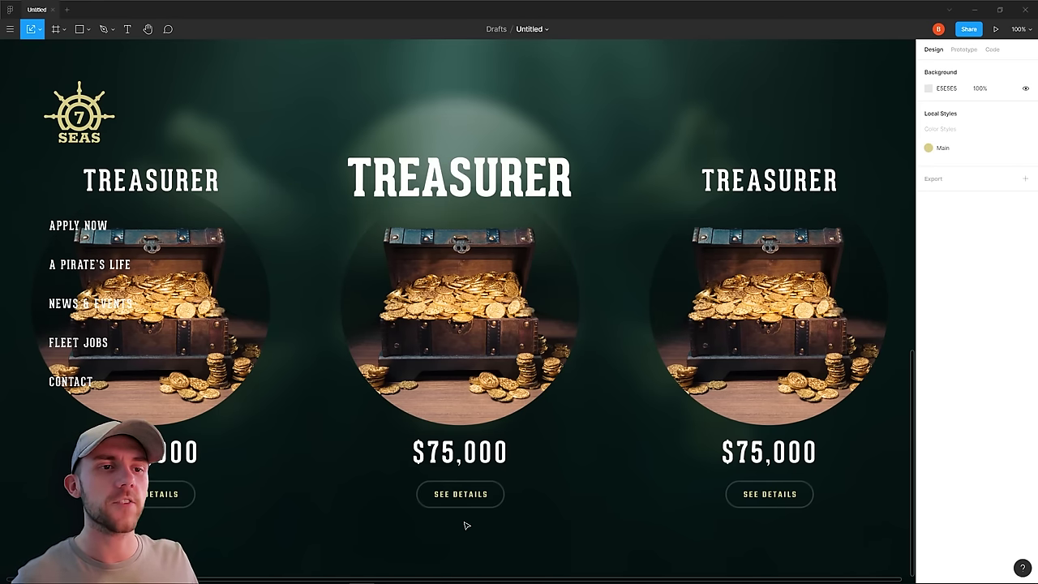
Shift the middle SEE DETAILS button down and add a smaller "PER YEAR" line between it and the salary
drag(478, 494, 479, 528)
key(Escape)
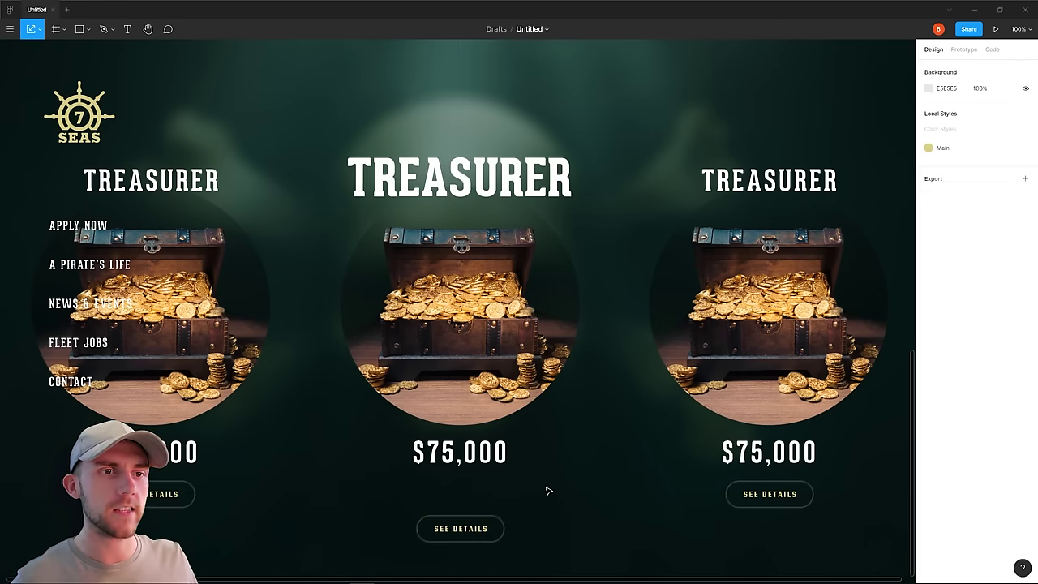
text(PER YEAR)
key(Escape)
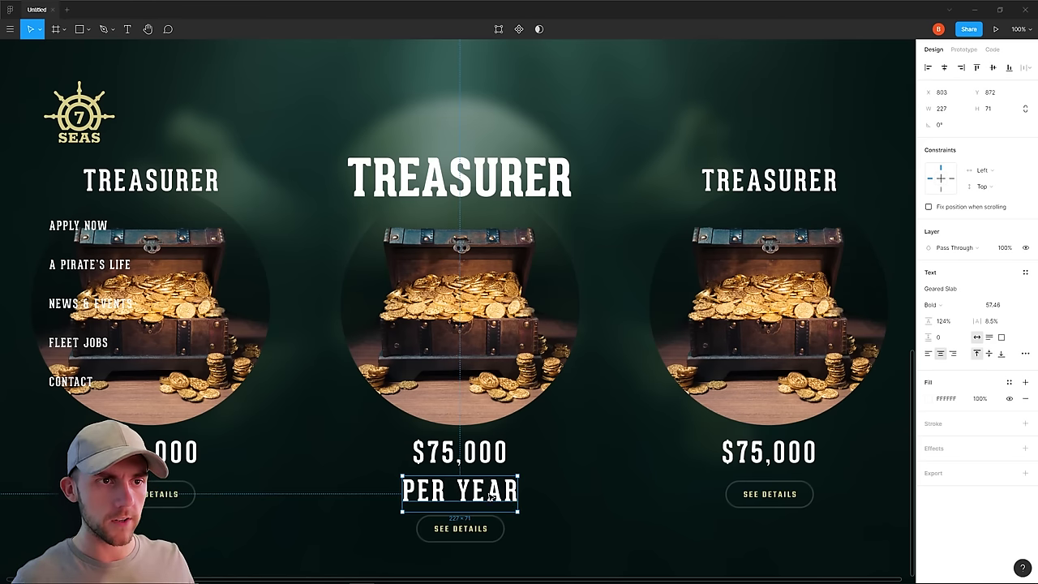
drag(484, 494, 484, 487)
key(Escape)
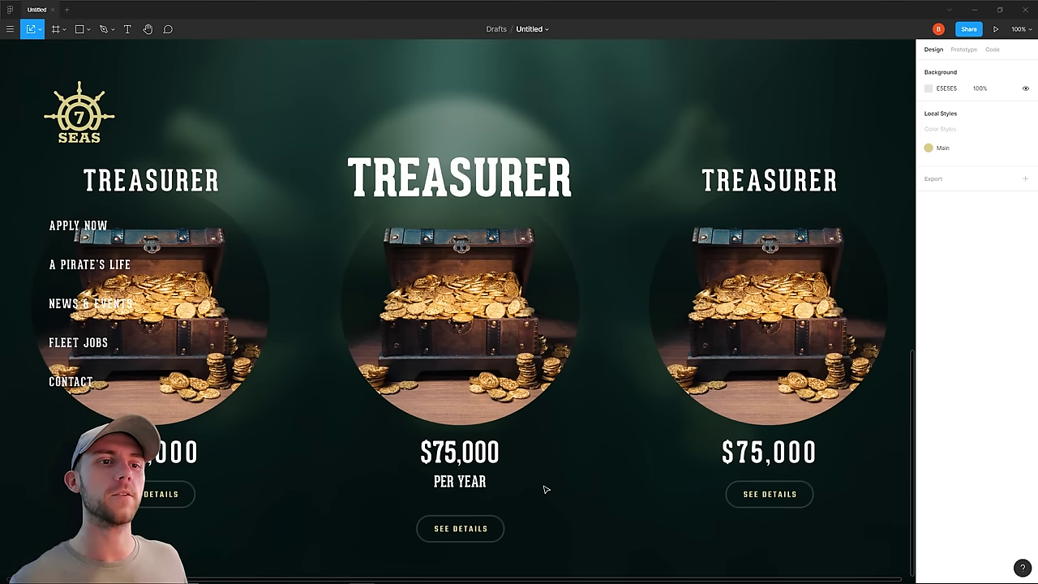
Raise the middle salary, PER YEAR line and button onto the chest circle, and reshape the circle's lower edge to curve inward above the salary
drag(546, 489, 482, 425)
click(572, 415)
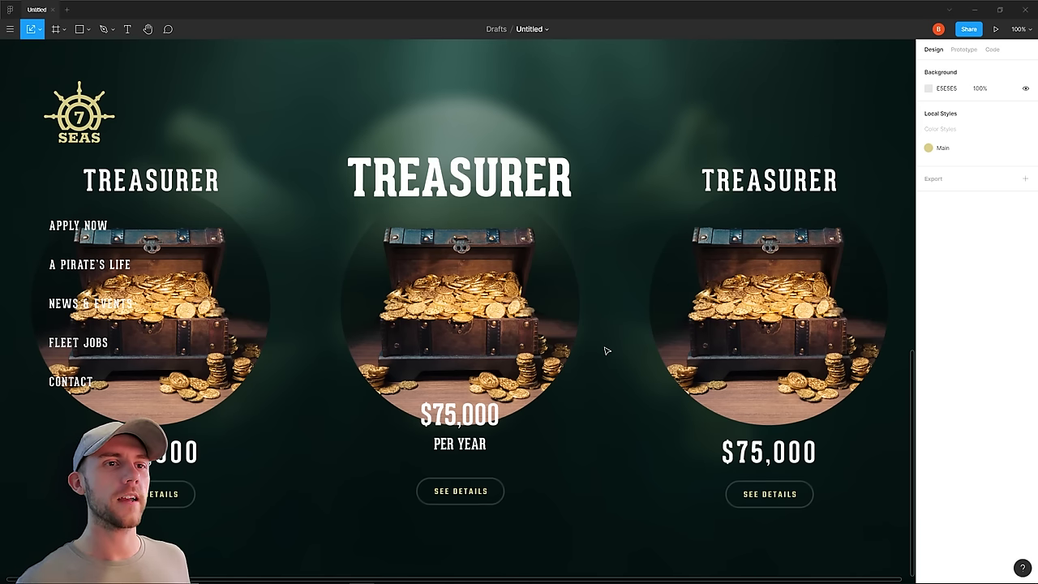
double_click(388, 403)
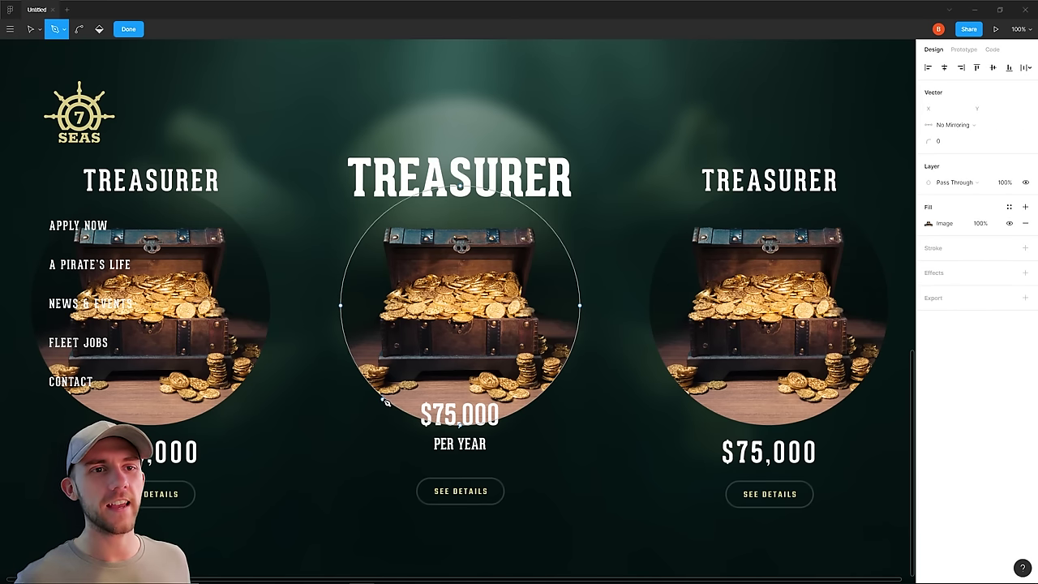
click(389, 403)
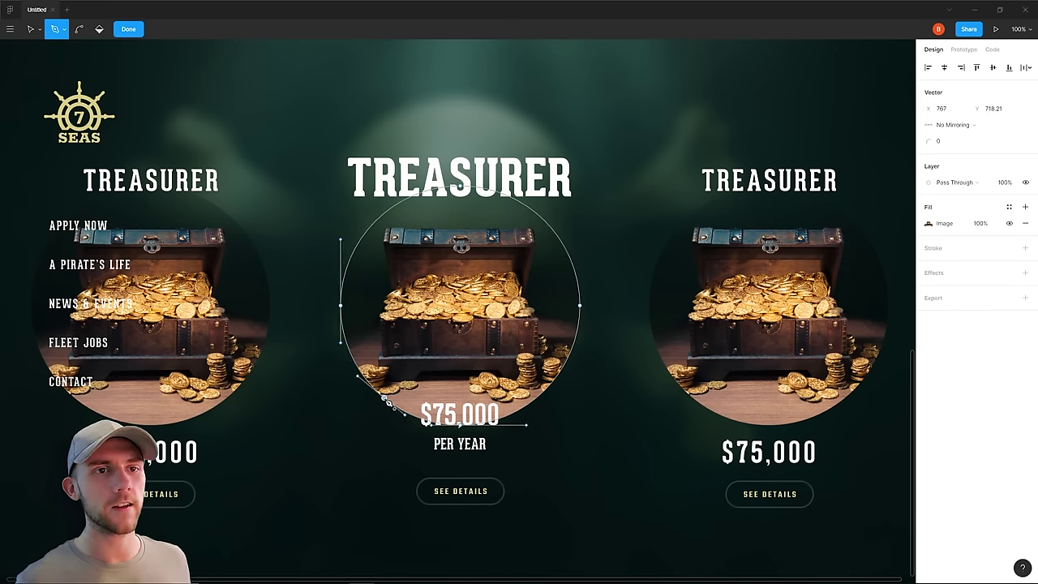
key(Escape)
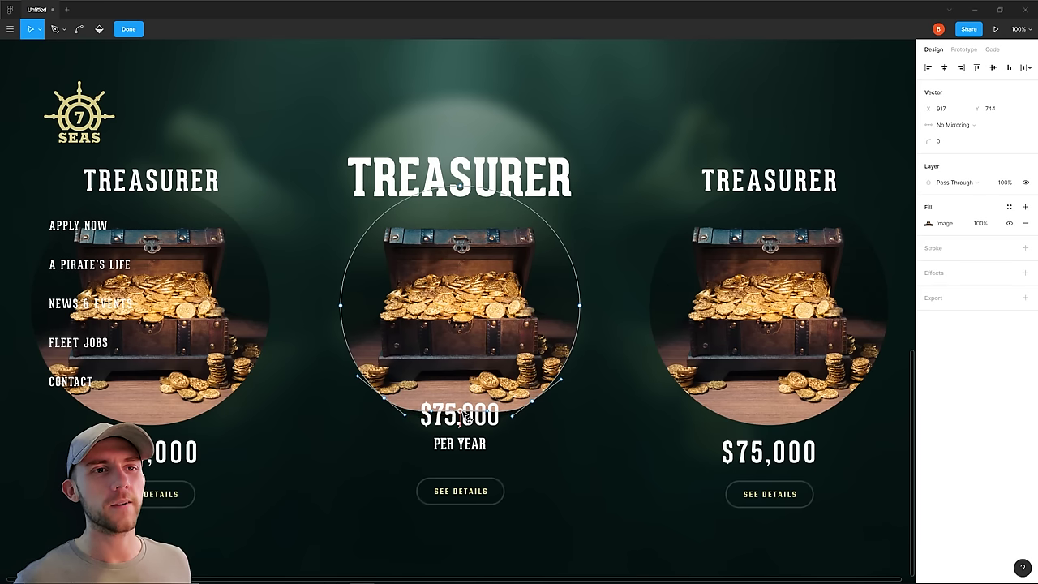
drag(467, 416, 513, 425)
Enlarge the middle $75,000 salary text and restyle its SEE DETAILS button with a translucent fill in place of the outline
click(470, 409)
key(k)
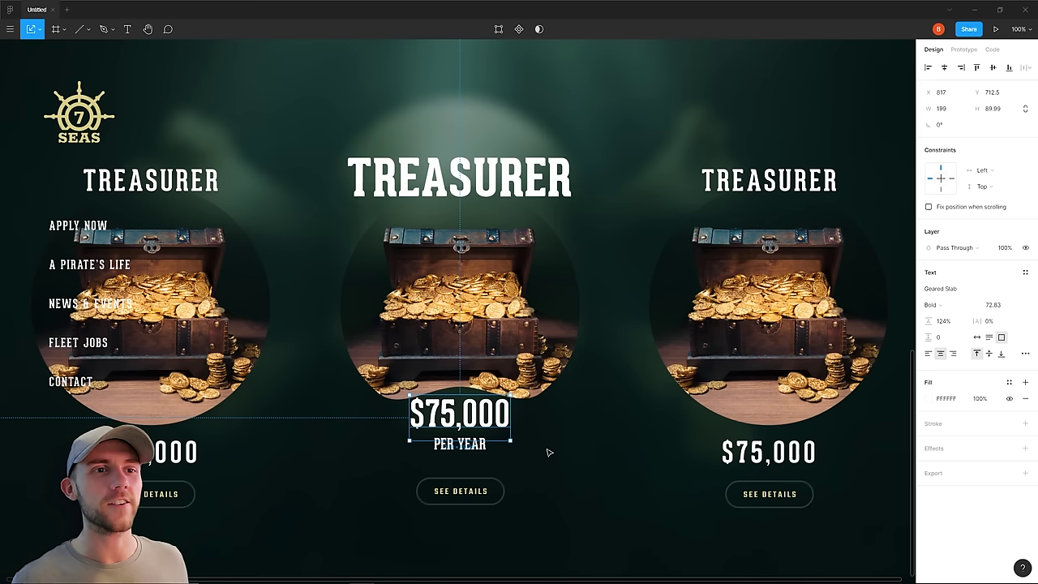
click(535, 437)
click(499, 490)
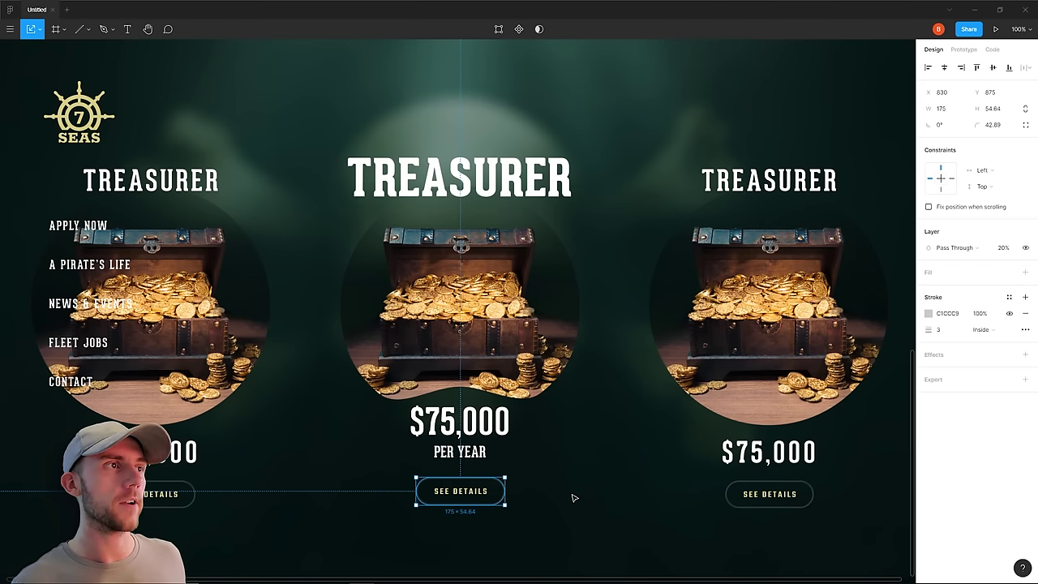
click(537, 513)
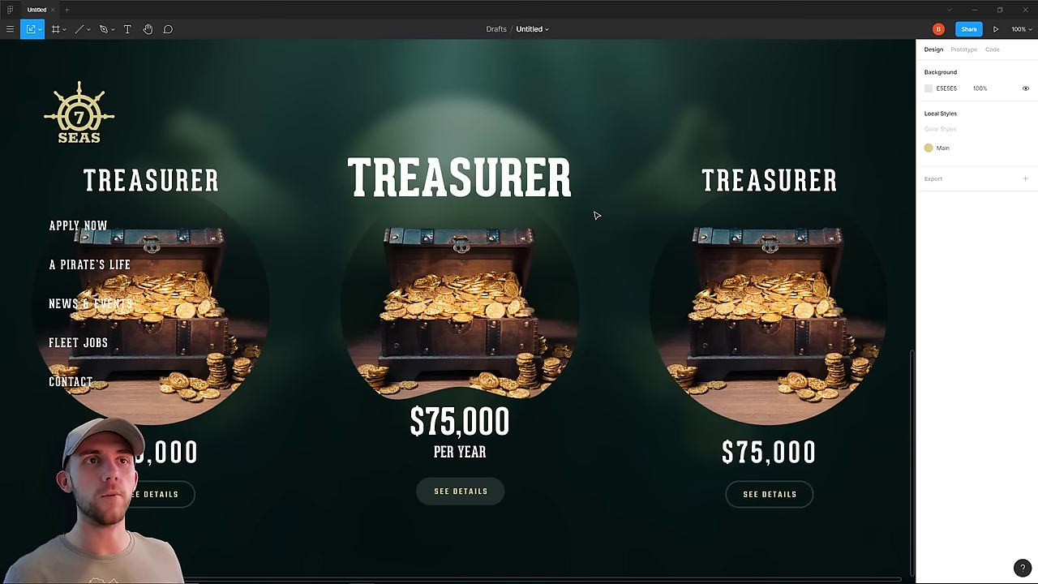
Add a "FULL FLEET" line above the middle TREASURER heading and scale it down to sit close above it
key(ctrl+z)
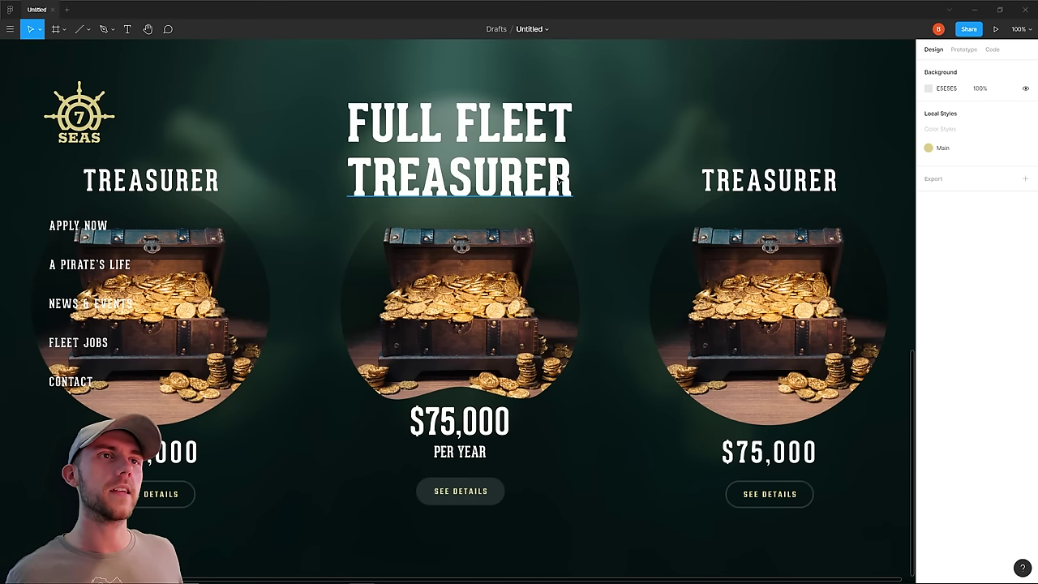
click(559, 185)
click(607, 161)
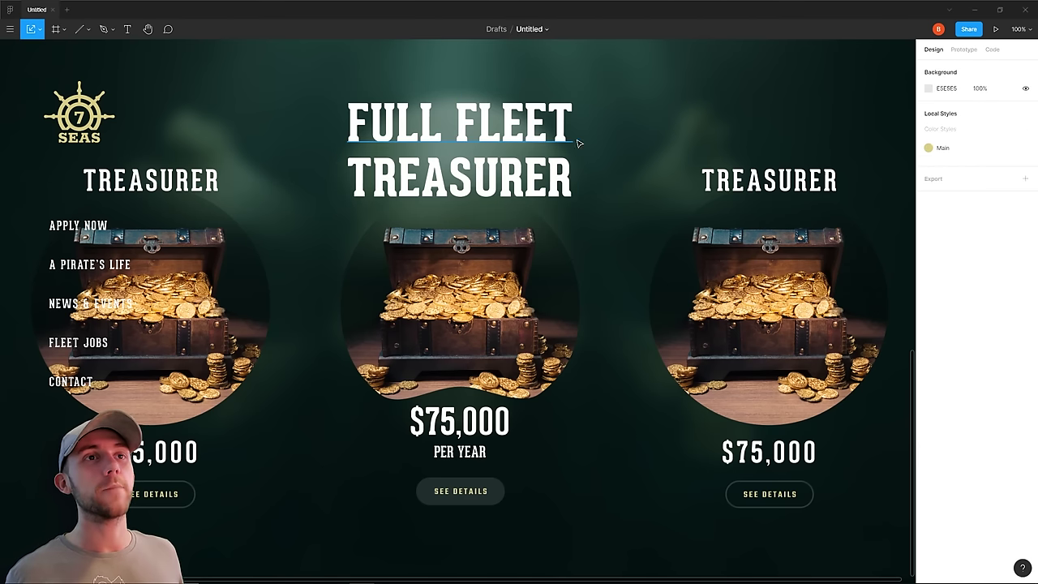
key(k)
click(478, 128)
key(ctrl+z)
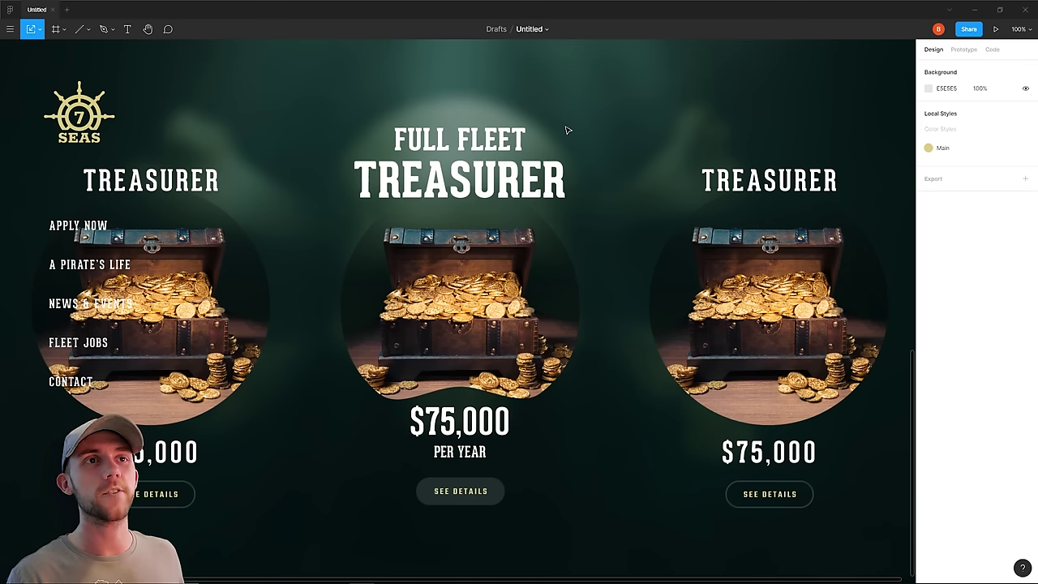
Set the line above TREASURER as "Full Fleet" in the Quentin font, and colour it and the PER YEAR line gold
key(ctrl+shift+z)
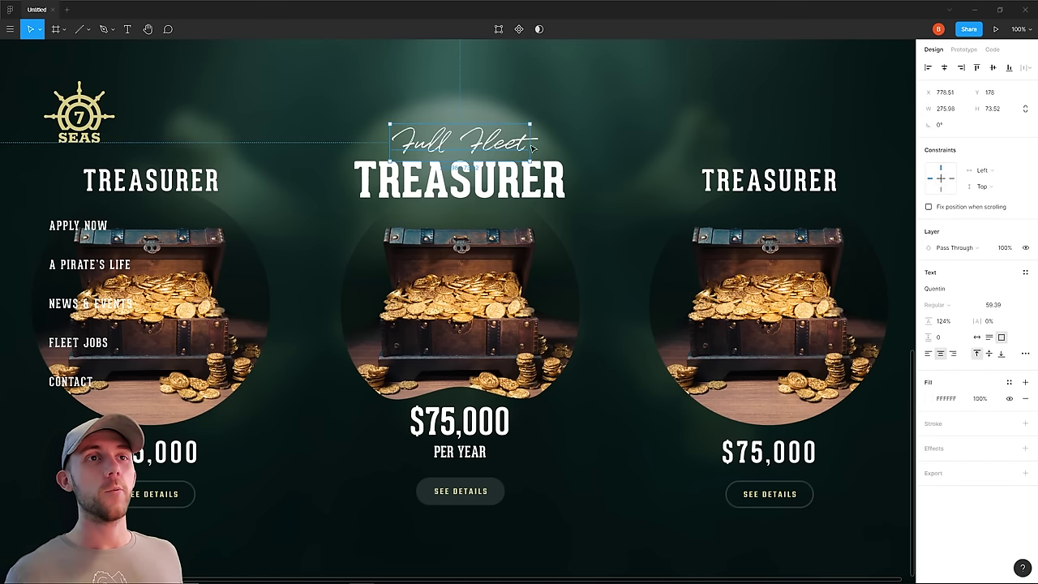
key(Escape)
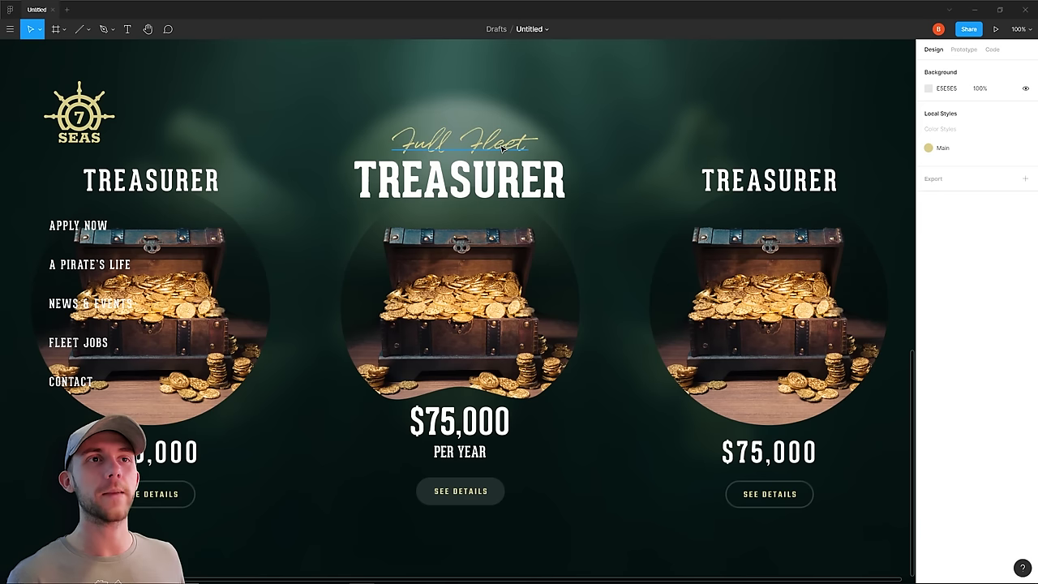
click(460, 452)
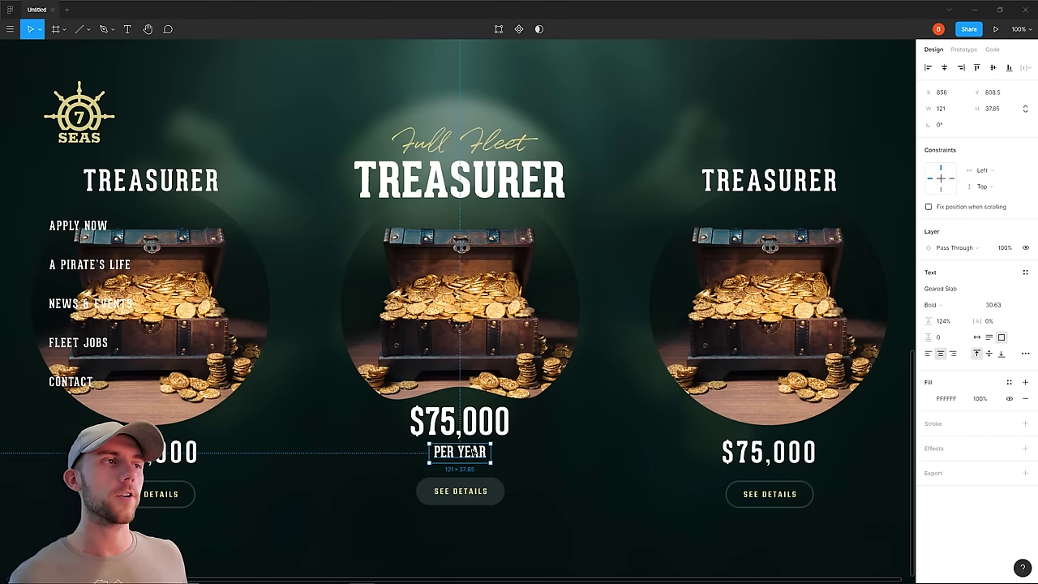
click(595, 443)
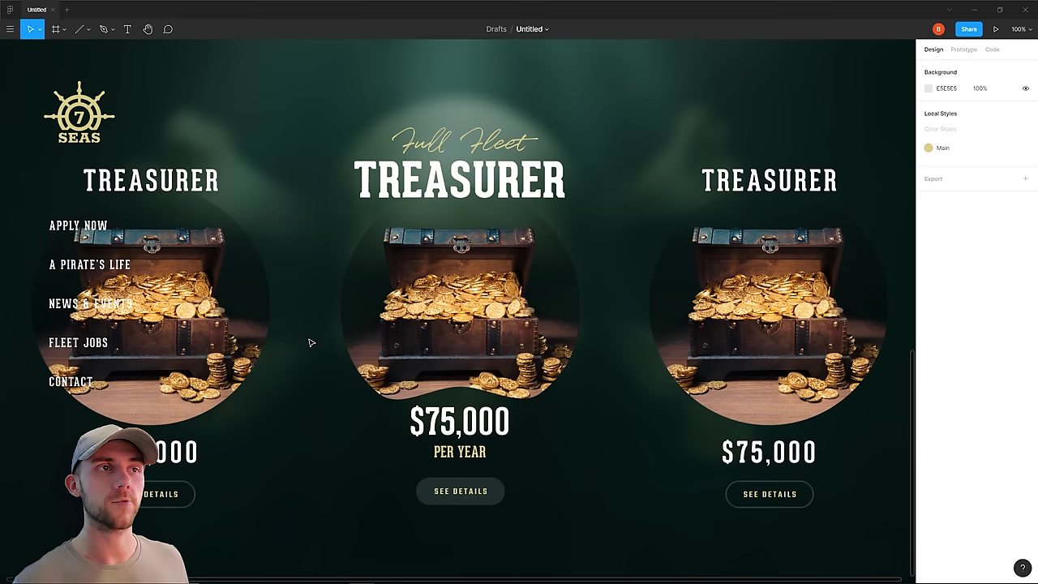
Delete the SEE DETAILS buttons and $75,000 salaries from the two side job cards
click(819, 493)
key(Delete)
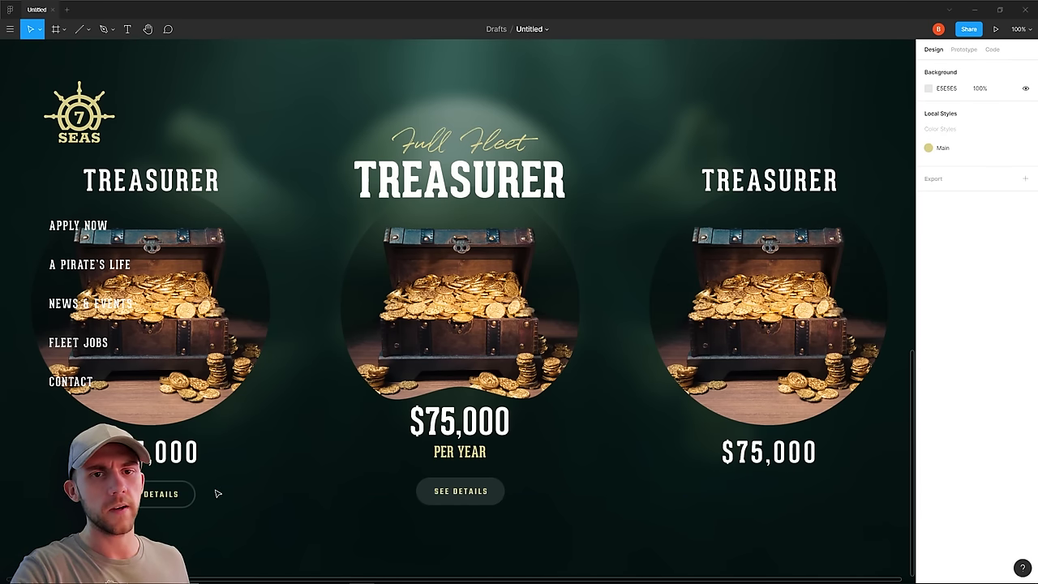
click(169, 458)
key(Delete)
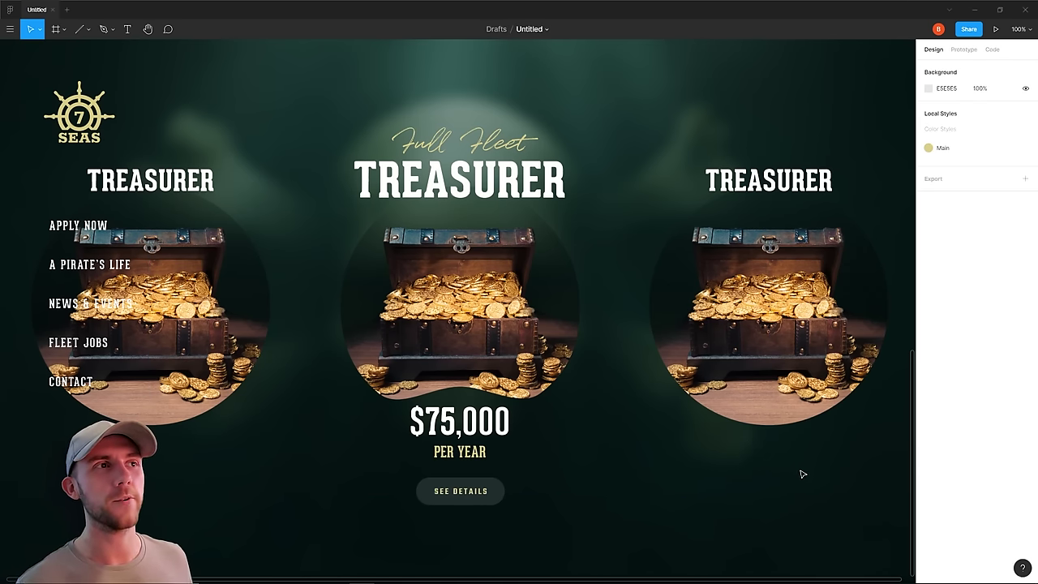
Move the right card's TREASURER heading inside its chest circle and scale down the whole card
click(772, 180)
key(k)
drag(772, 168, 783, 247)
key(v)
click(618, 285)
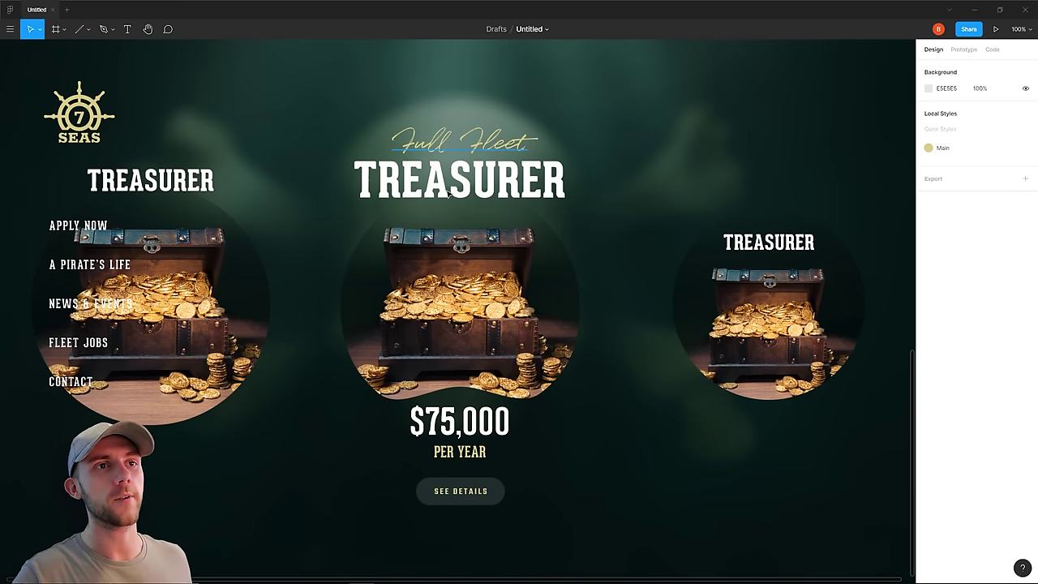
Turn the side cards into dimmed, blurred TECHNICIAN and GUNNER cards, and mirror the menu's dark gradient rectangle onto the frame's right edge
click(748, 323)
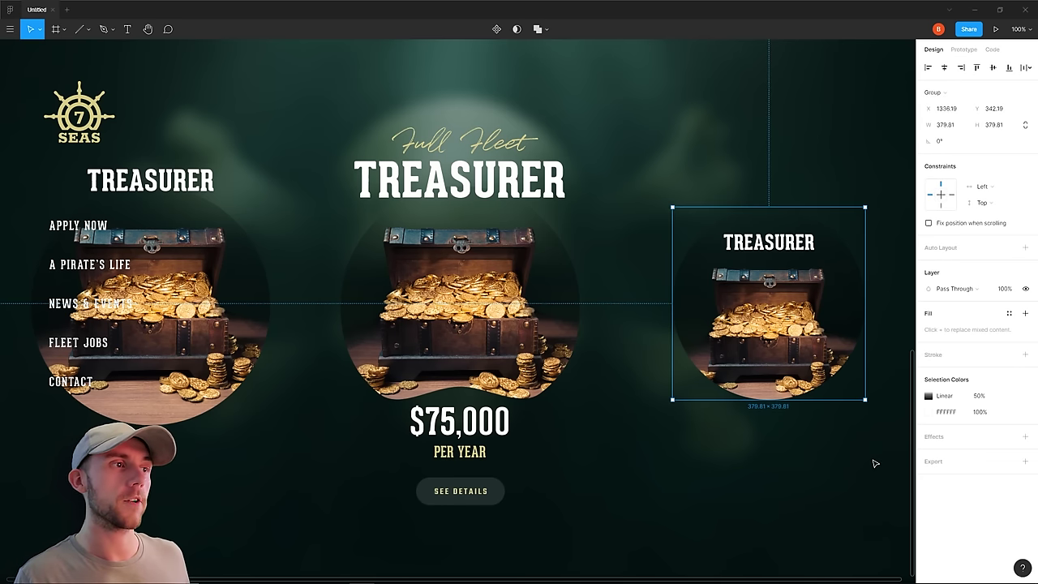
key(ctrl+alt+p)
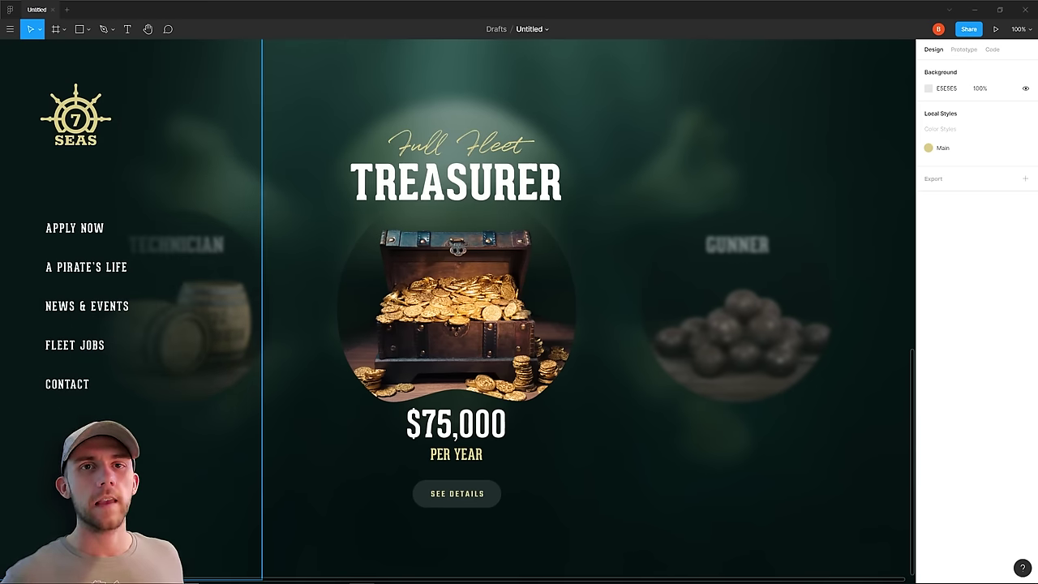
click(25, 218)
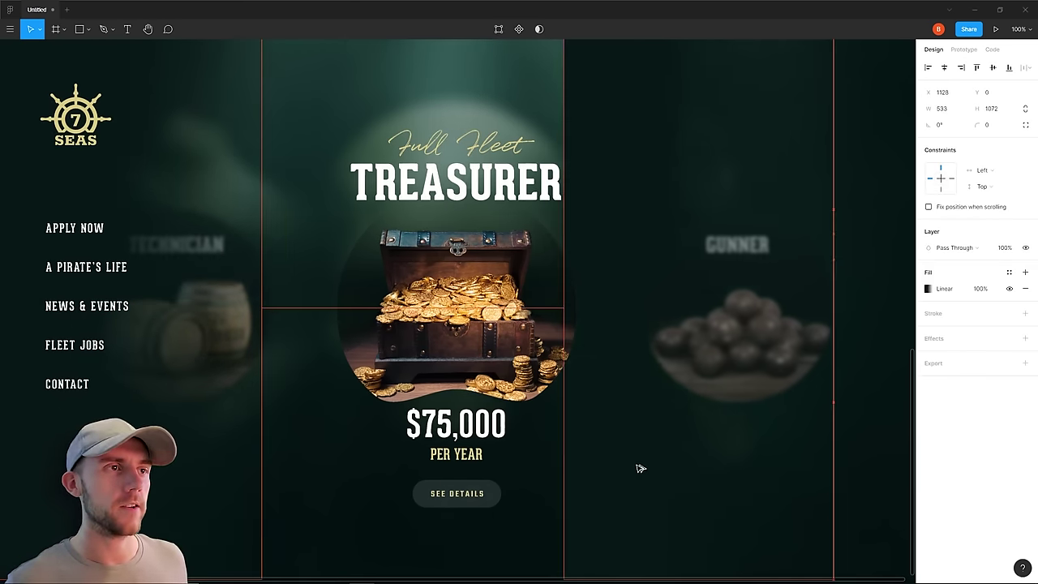
key(Escape)
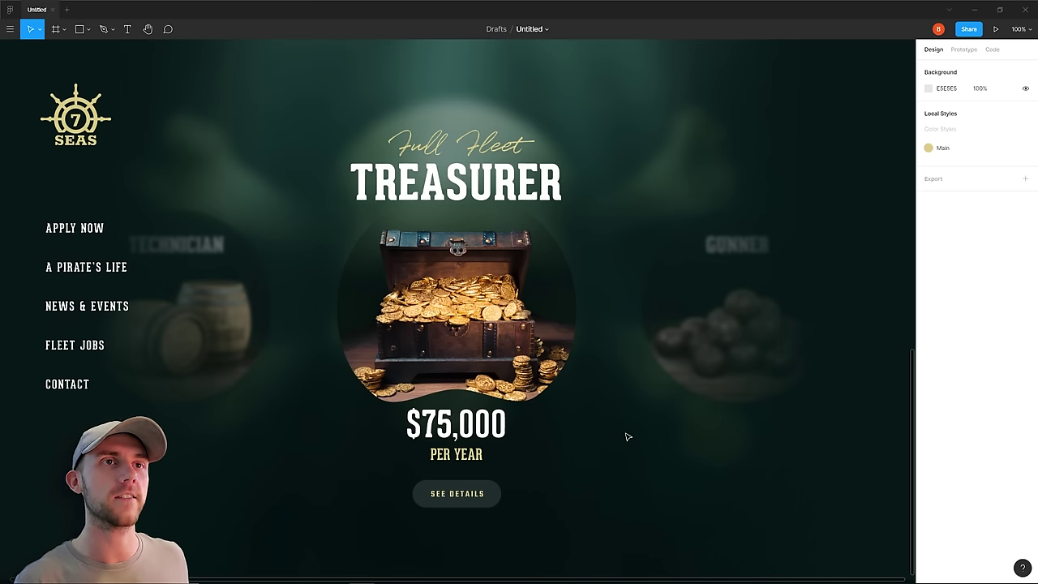
Place gold arrows on both sides of the TREASURER heading, mirroring the left one, and add a row of nine small dots below the button
drag(675, 183, 222, 196)
key(shift+h)
key(Escape)
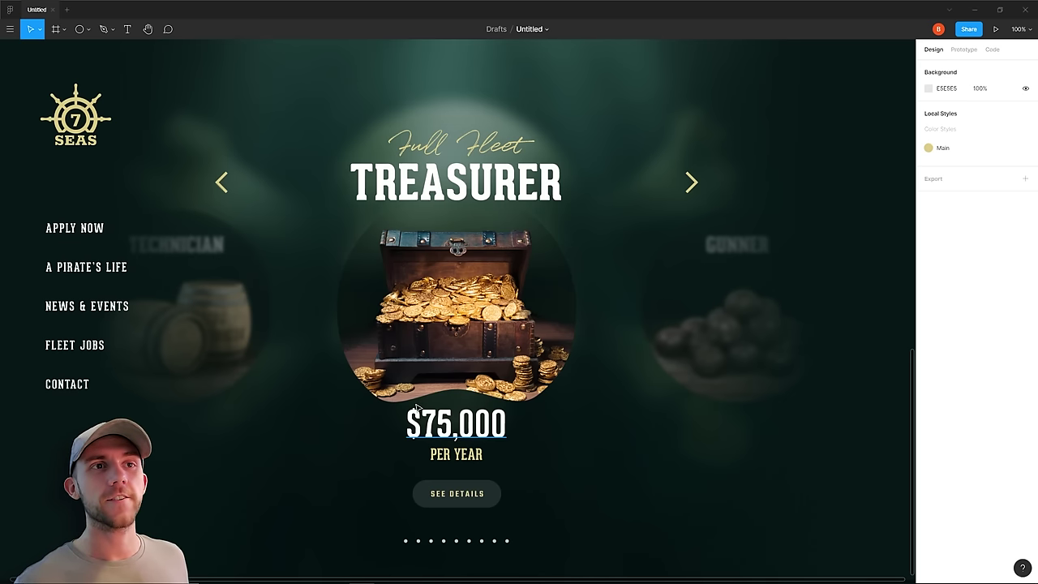
click(419, 541)
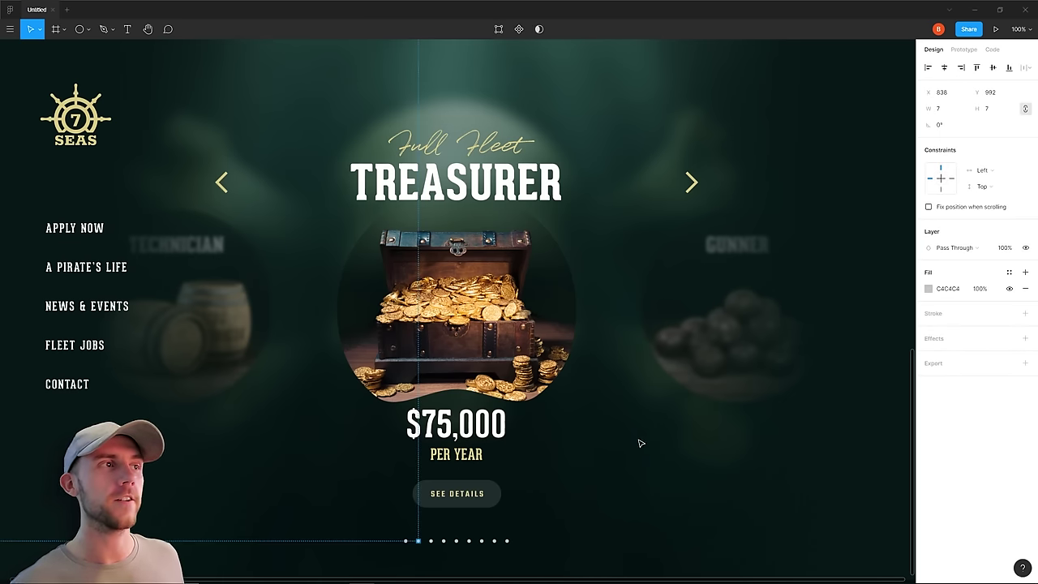
key(Escape)
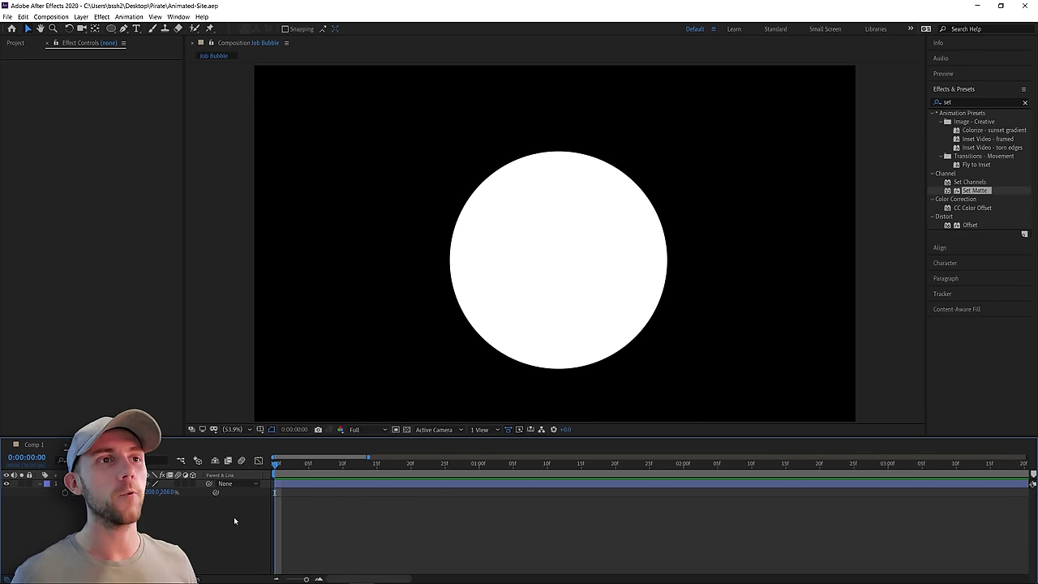
Preview the job bubble, treasure chest and main site animations in After Effects, playing each composition's timeline
key(space)
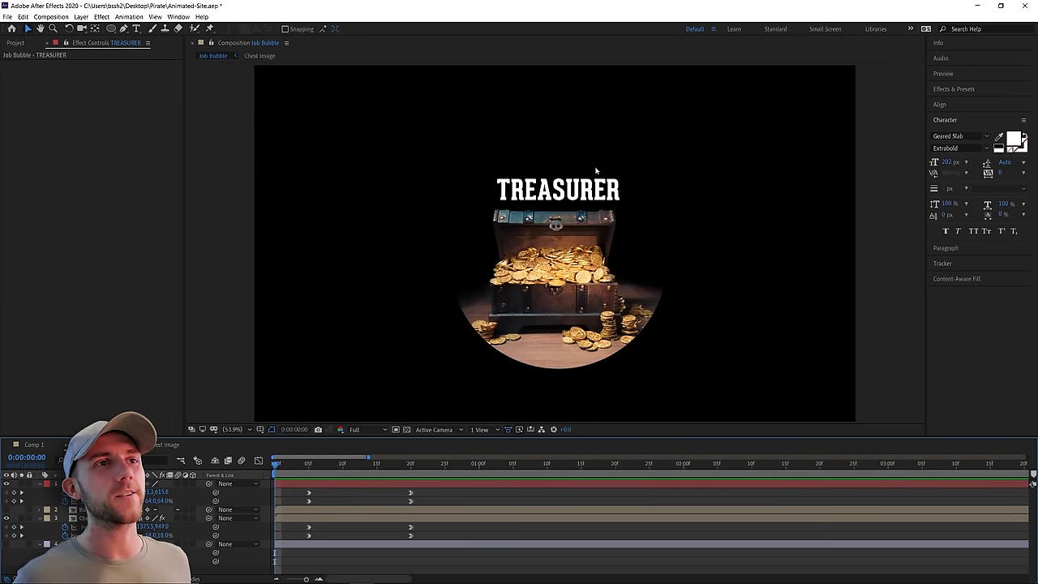
key(space)
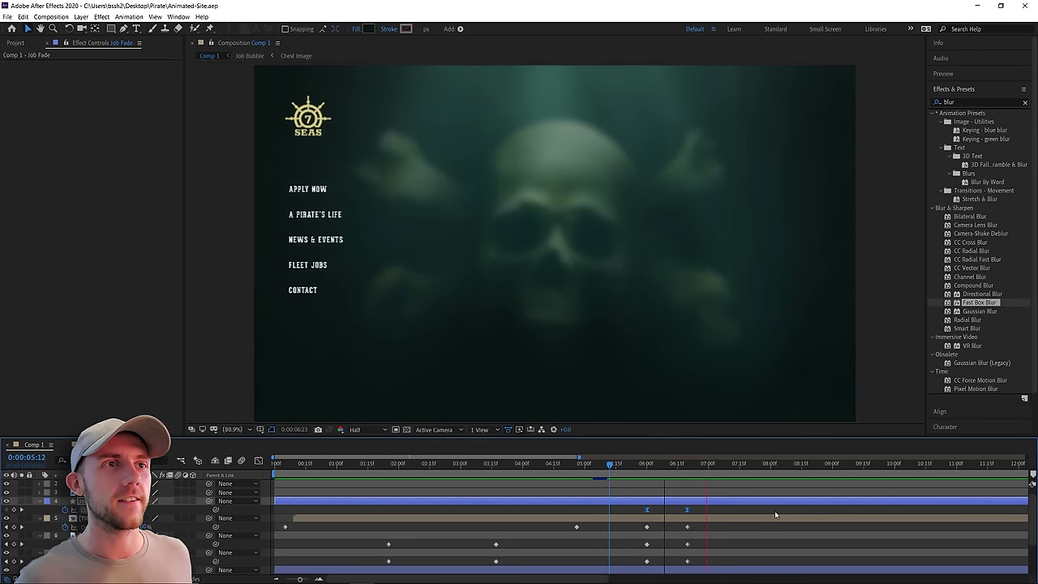
key(space)
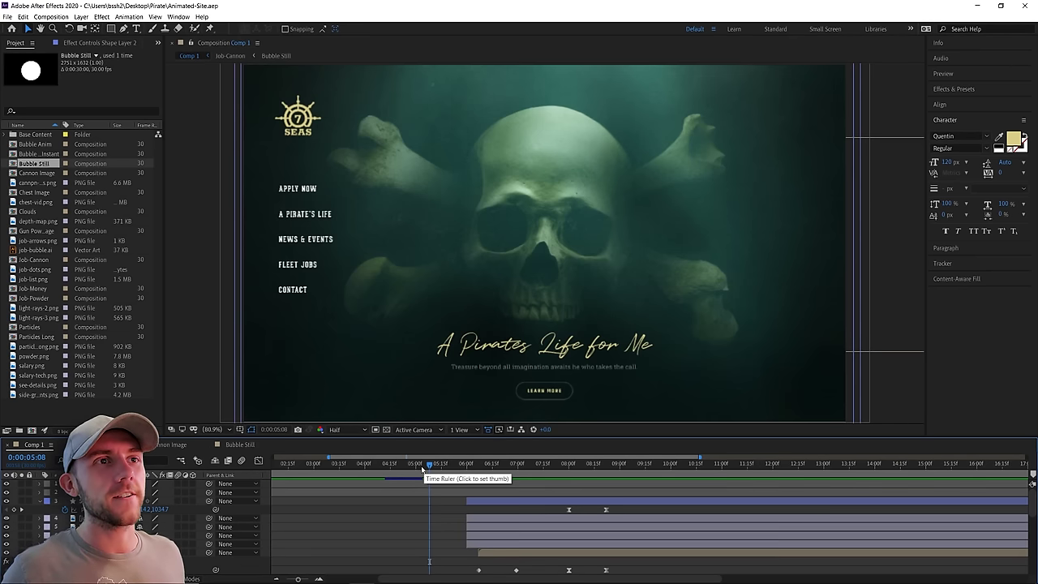
key(space)
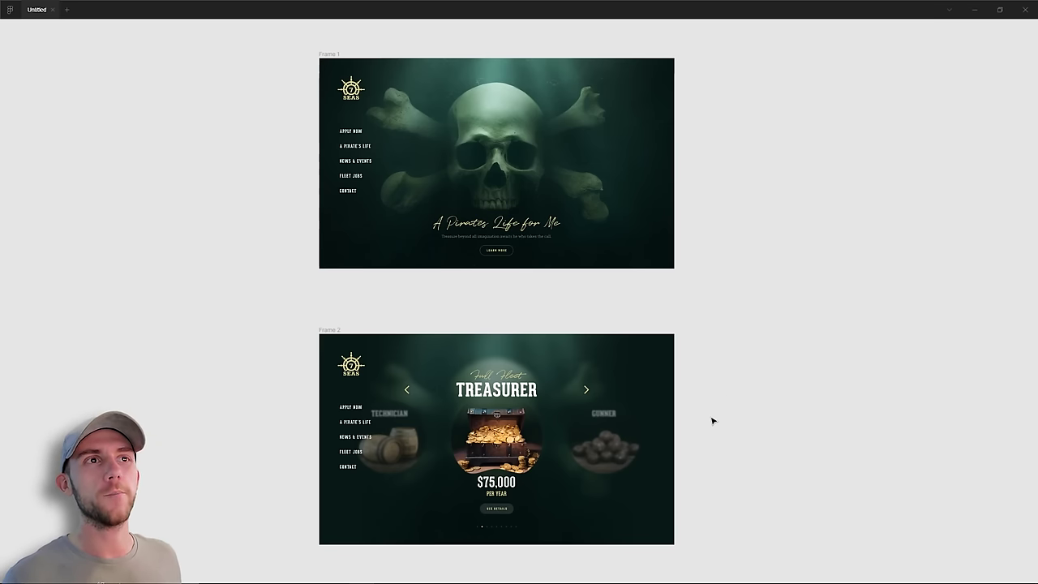
In Figma, duplicate the fleet jobs frame about 315 px below the original and delete the row of dots from the copy
scroll(712, 420, down, 5)
drag(331, 79, 331, 350)
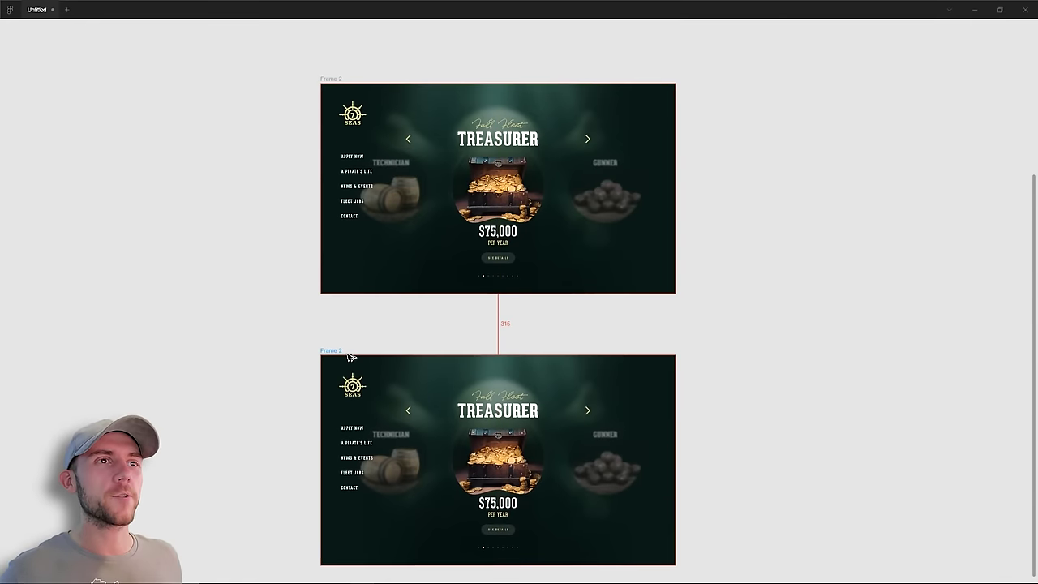
click(454, 336)
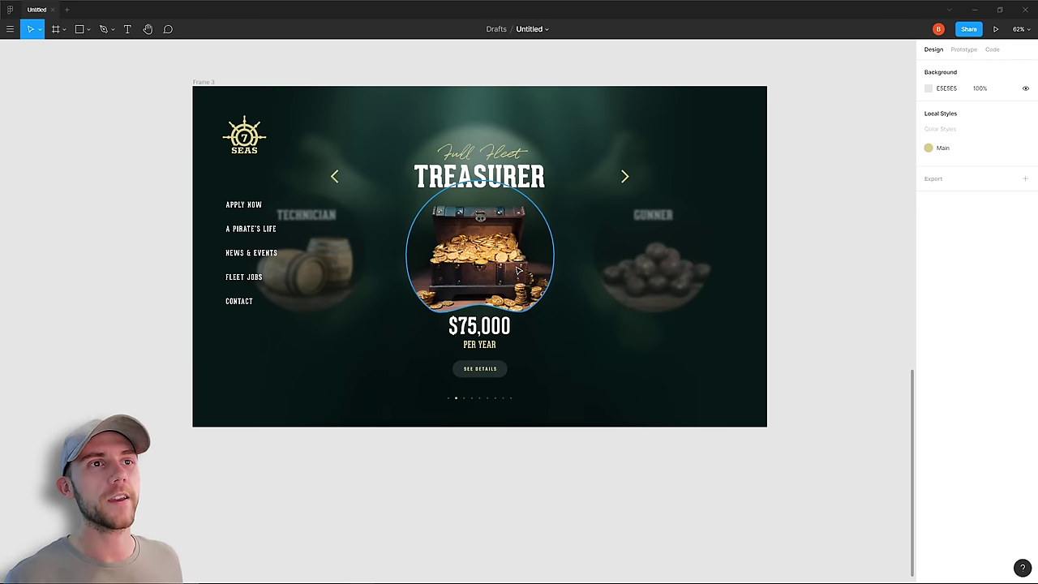
click(479, 398)
key(Delete)
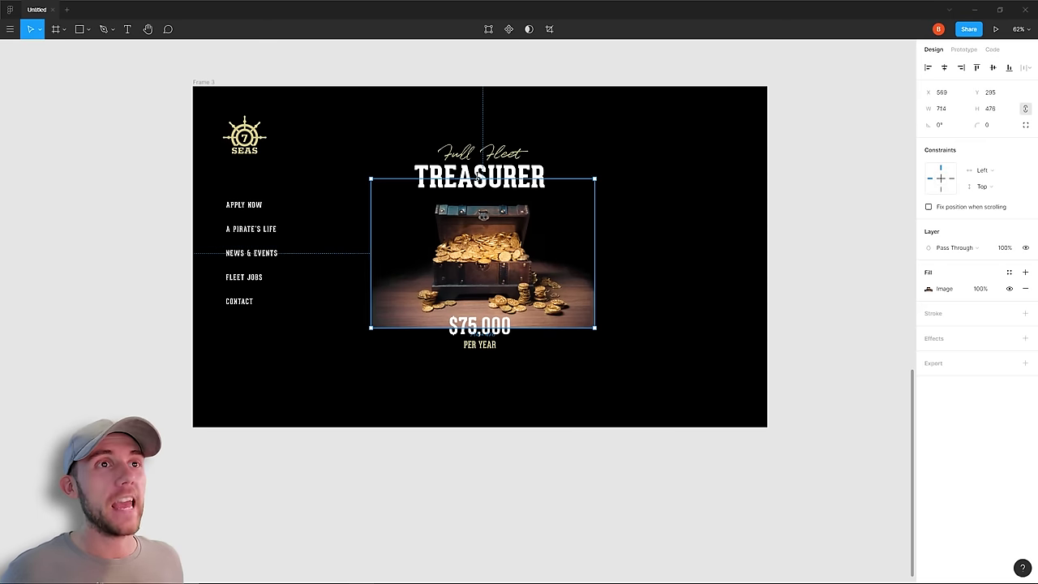
Move the Full Fleet TREASURER heading up above the treasure chest and scale it up proportionally
drag(483, 179, 488, 121)
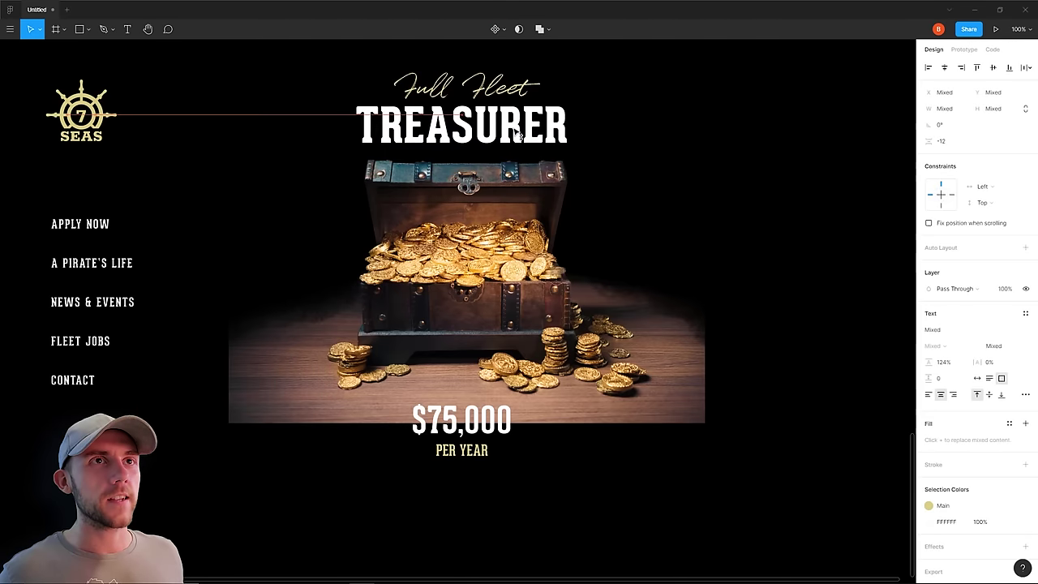
click(515, 134)
key(k)
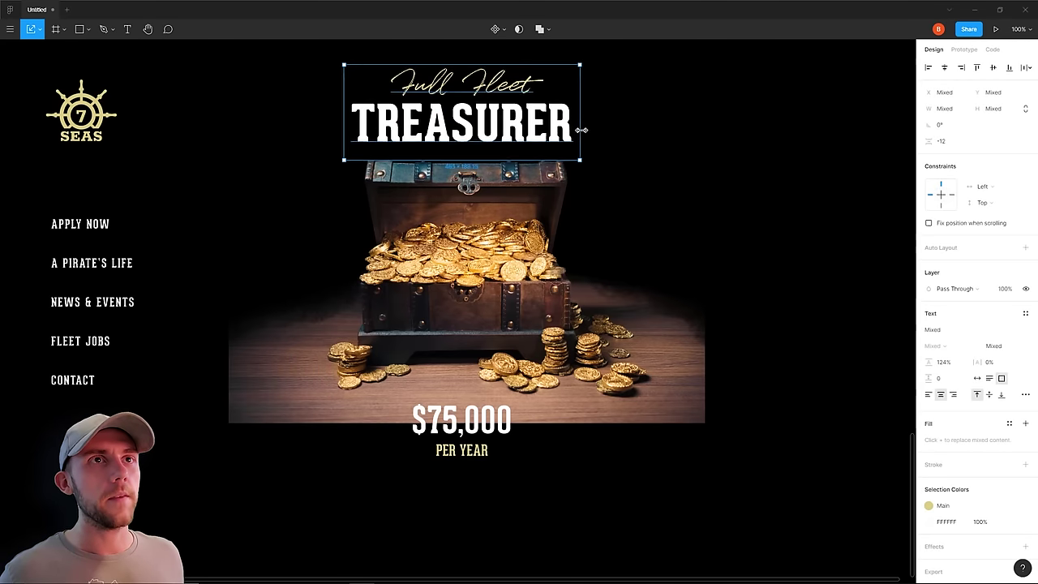
drag(581, 130, 597, 132)
click(744, 375)
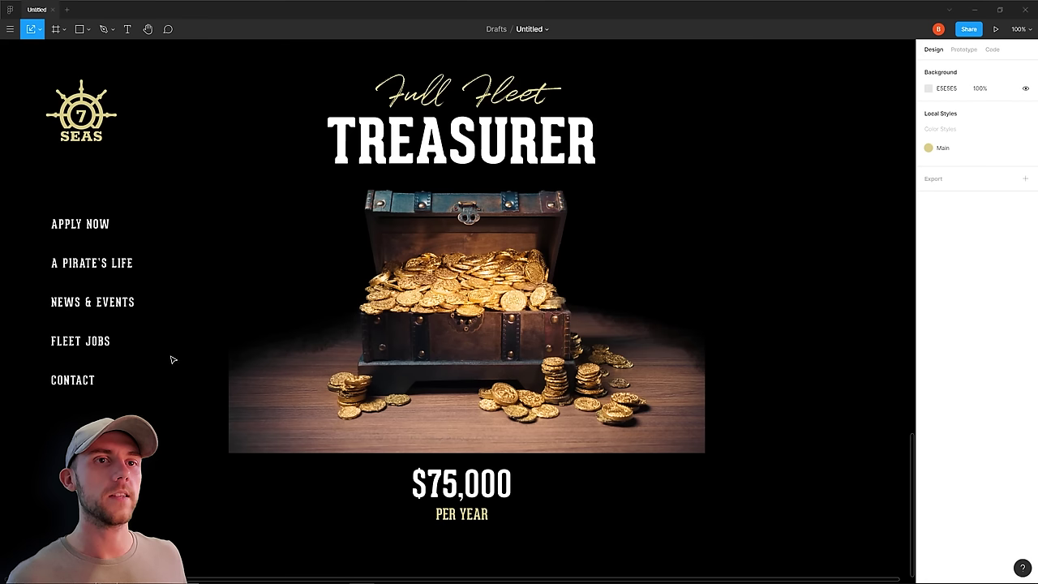
key(v)
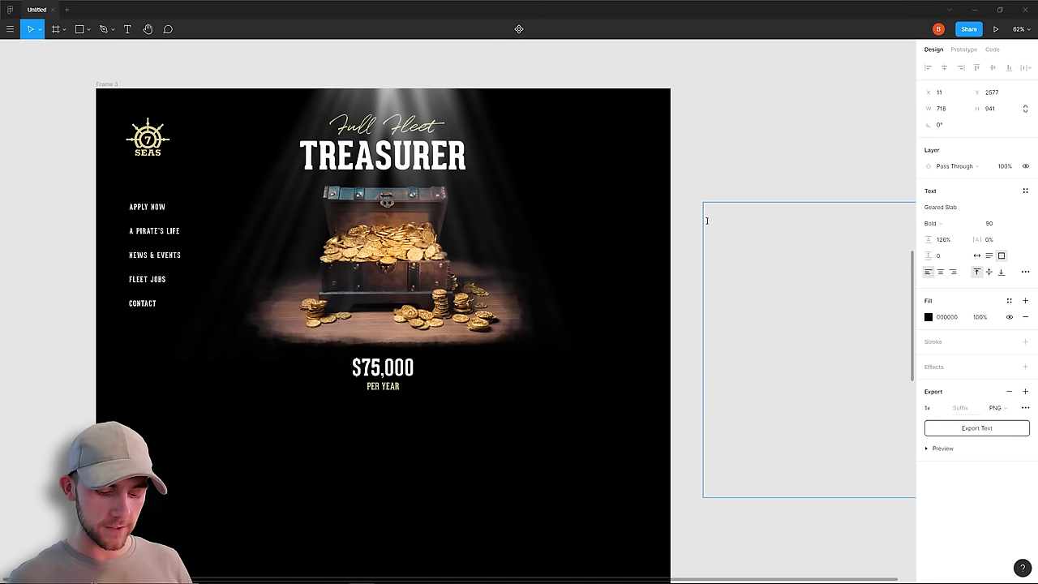
Write a section list beside the frame with the lines BENEFITS, DESCRIPTION, REQUIREMENTS and LOCATION
text(BENEFITS)
key(Return)
text(DESCRIPTION )
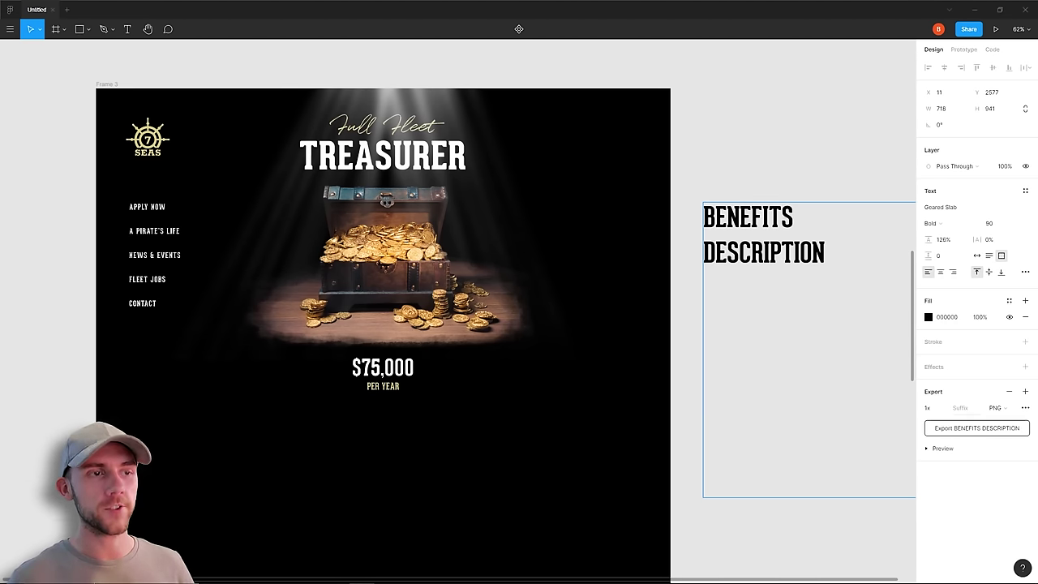
text(REQUIREMENTS)
key(Return)
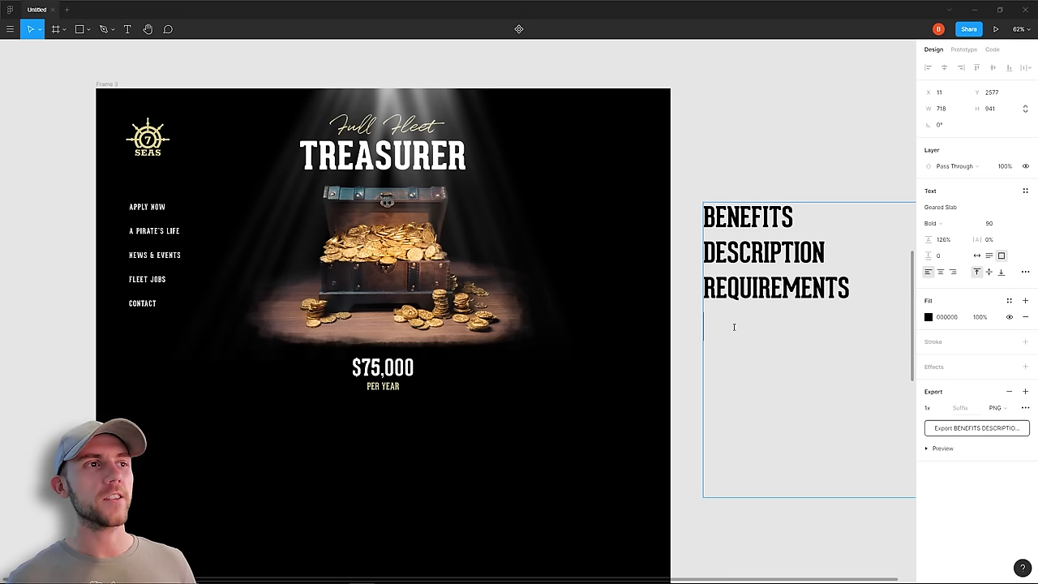
text(LOCATION)
key(Escape)
key(Escape)
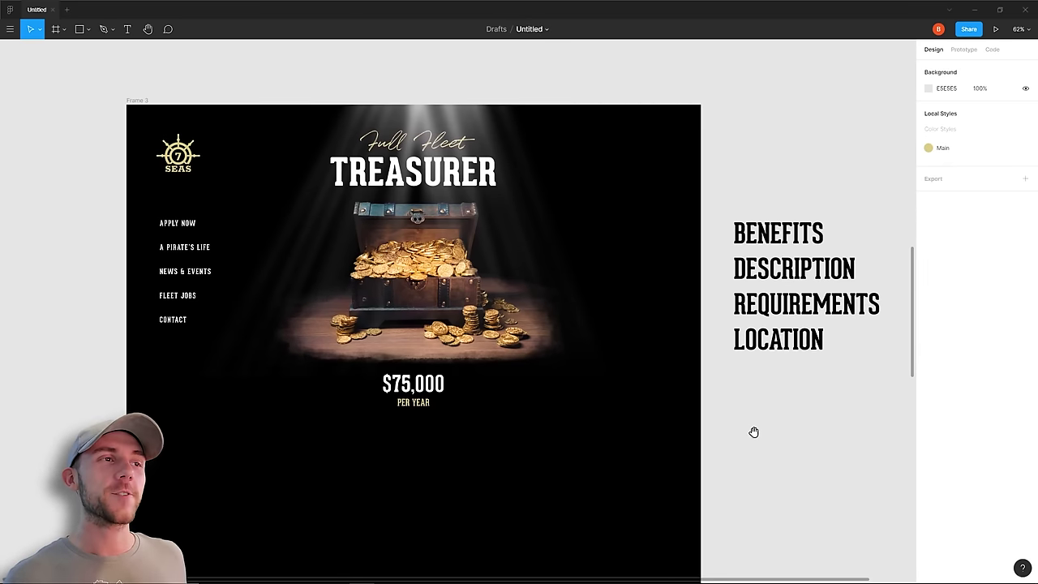
Change the copied white PER YEAR text below the salary to VISION PLAN
drag(754, 432, 756, 403)
drag(773, 366, 776, 348)
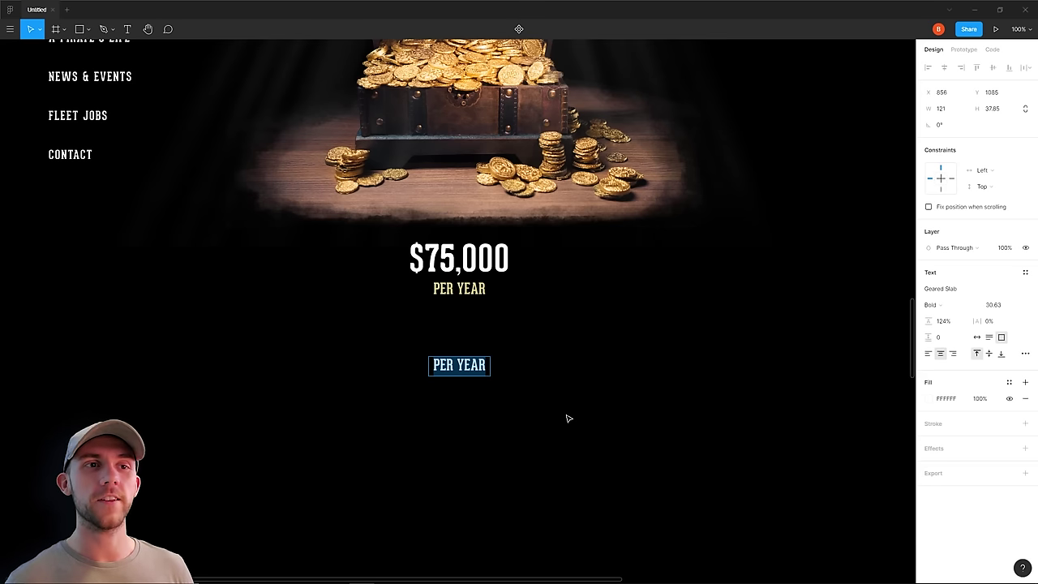
key(Return)
text(VISION PLAN)
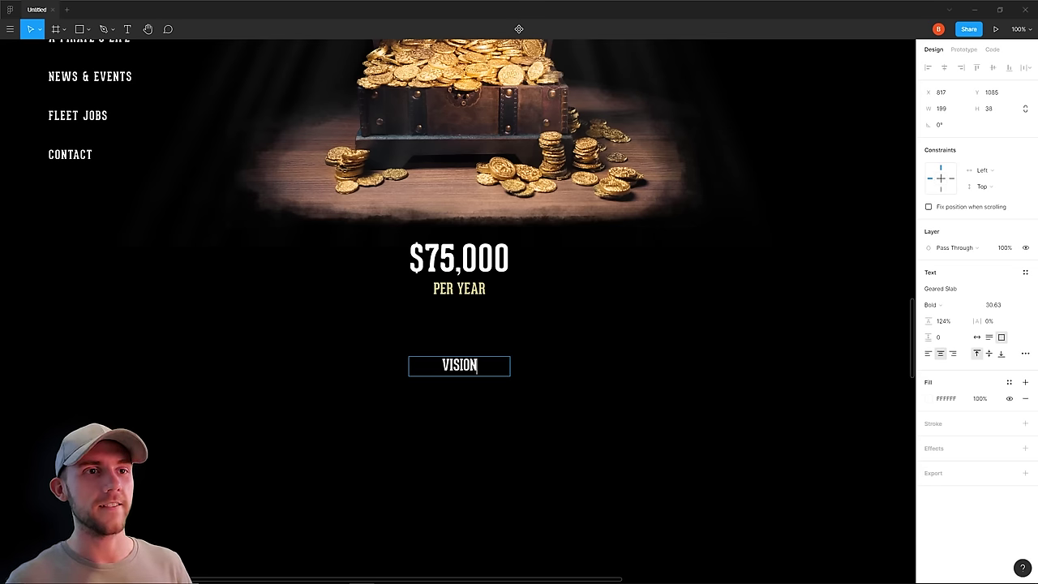
key(Escape)
Duplicate the VISION PLAN label as DENTAL PLAN and HAZARD PAY, and arrange the labels in a row with VISION PLAN in the middle
key(ctrl+d)
double_click(445, 413)
text(DENTAL)
key(Escape)
key(ctrl+d)
key(Return)
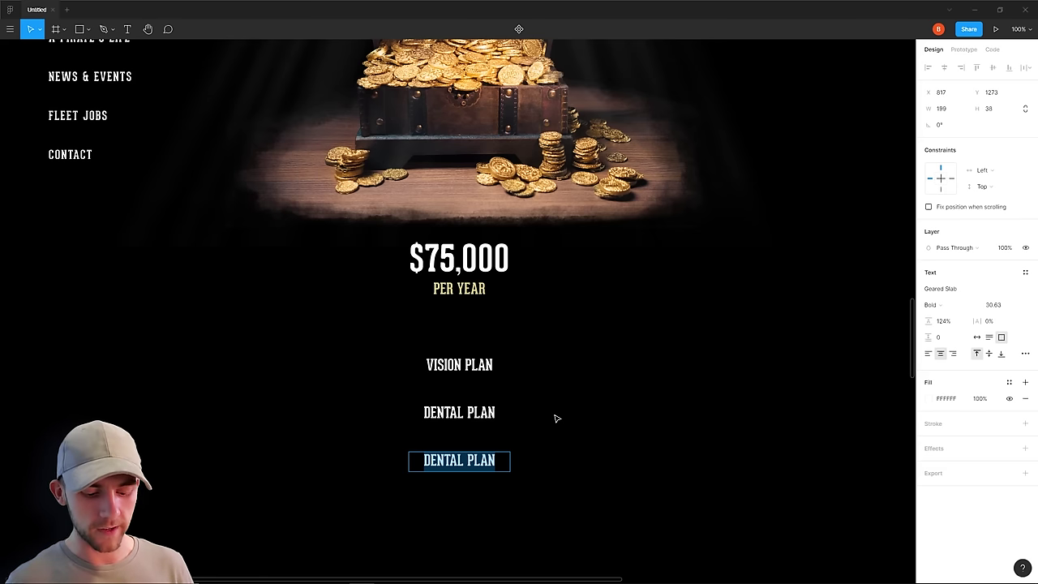
text(HAZARD PAY)
key(Escape)
key(Escape)
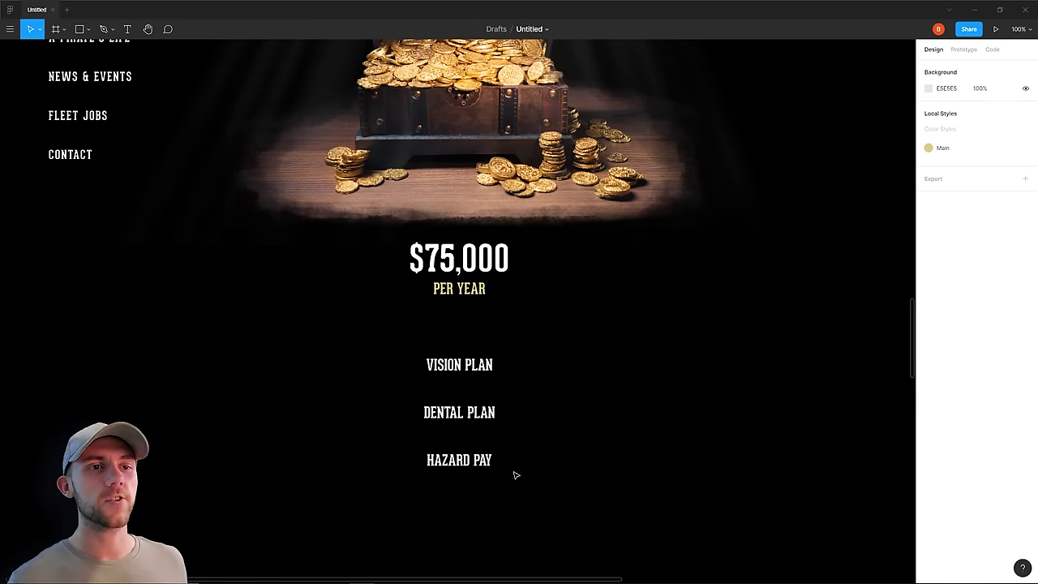
drag(479, 469, 356, 370)
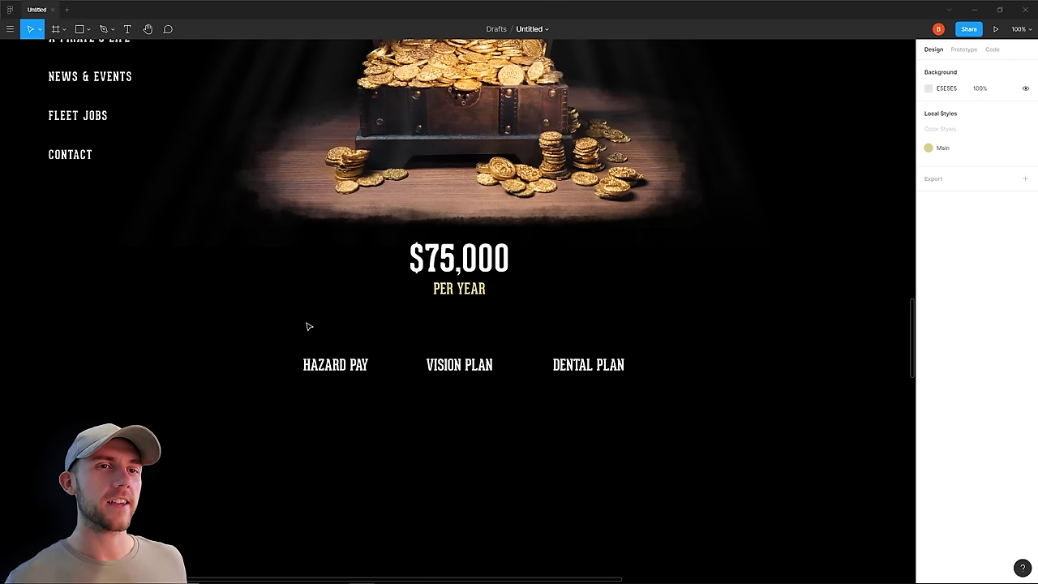
Paste a white tooth icon above DENTAL PLAN and a white sword icon above HAZARD PAY, and shrink both to matching sizes
key(ctrl+v)
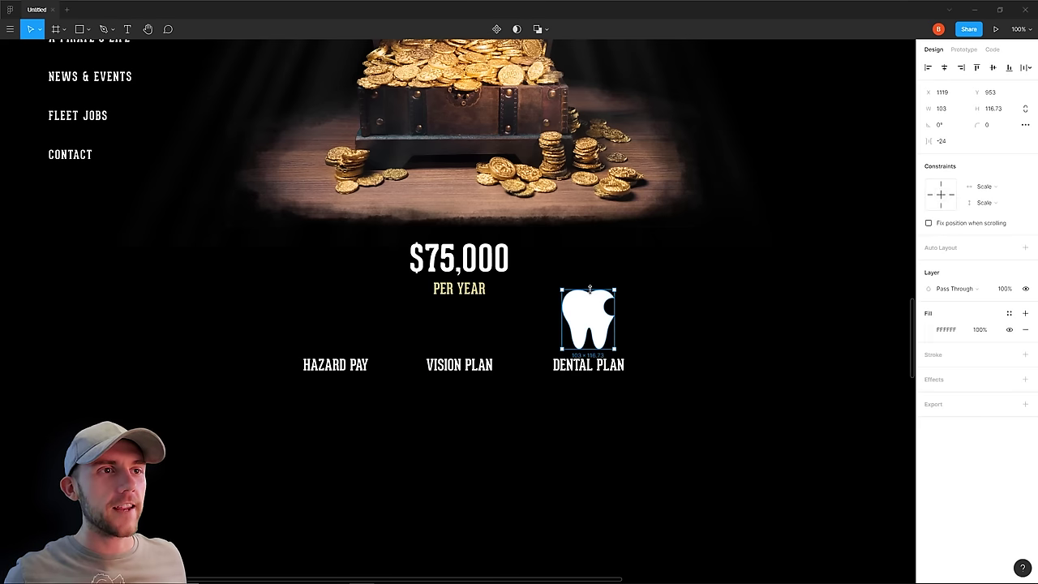
drag(590, 288, 590, 305)
key(ctrl+v)
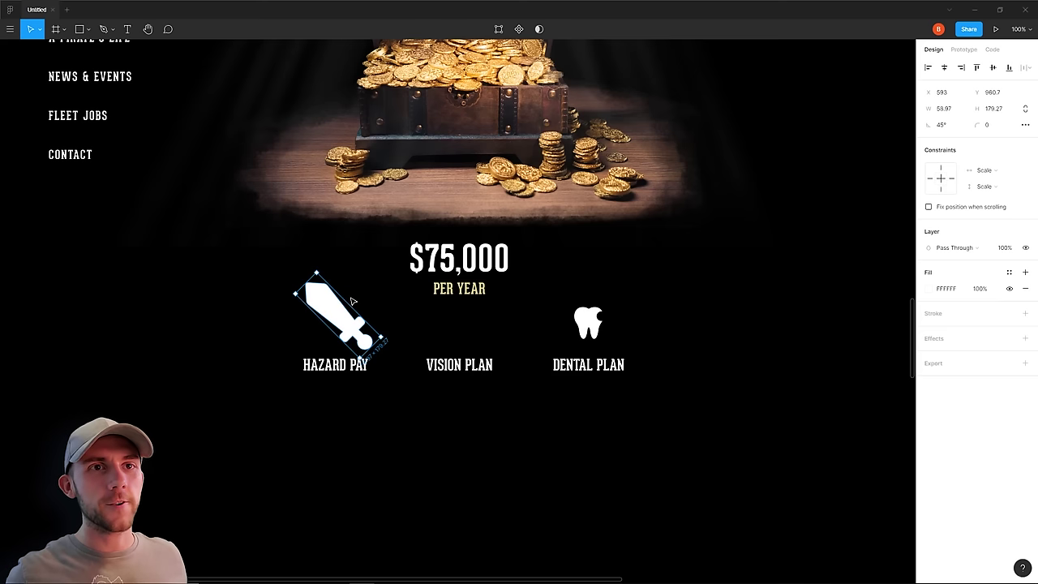
drag(352, 302, 341, 310)
key(Escape)
Draw a rectangle about 38 by 37 px above VISION PLAN for an eye-patch icon, and enclose all three benefit icons in white circle outlines
key(r)
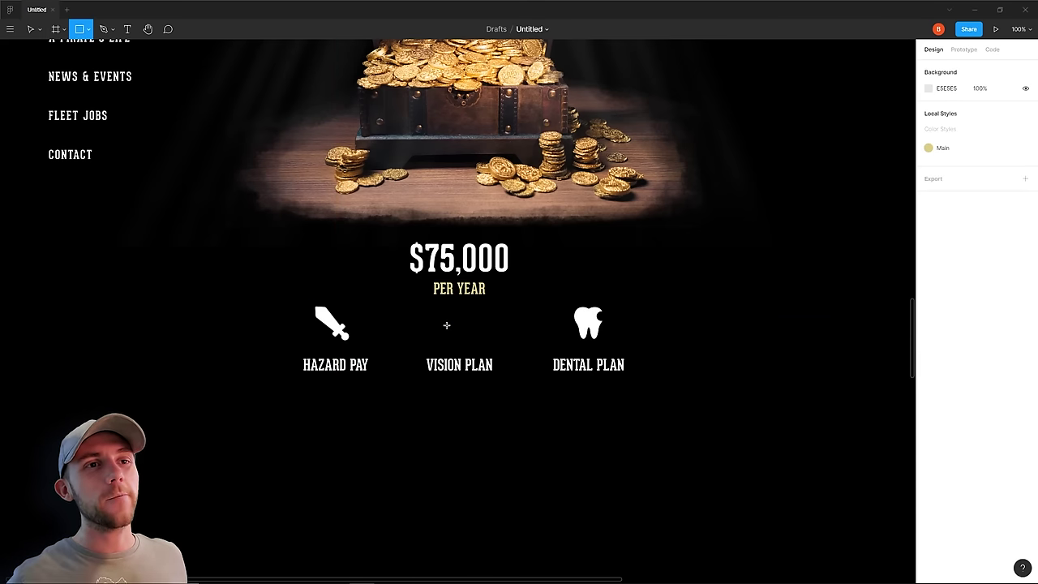
drag(445, 318, 464, 339)
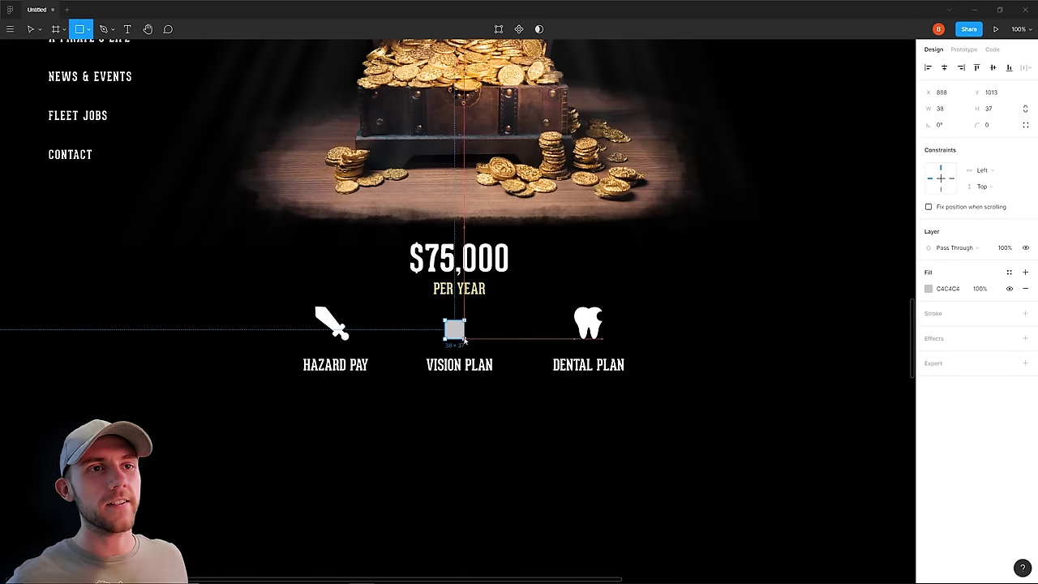
key(ctrl+v)
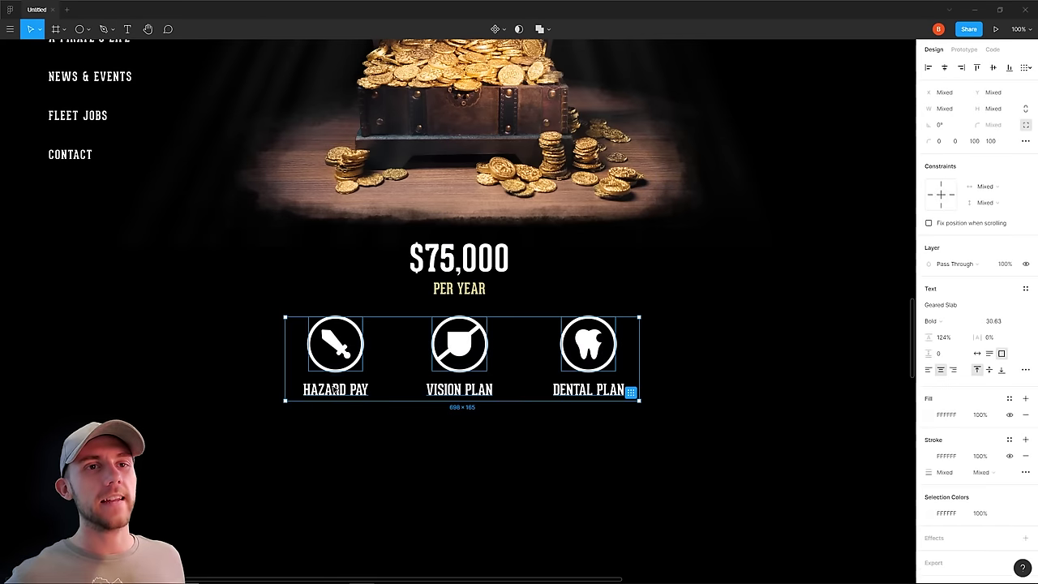
Move the benefit icons and labels down and place a white 53 by 53 px plus sign between them and PER YEAR
drag(340, 351, 347, 397)
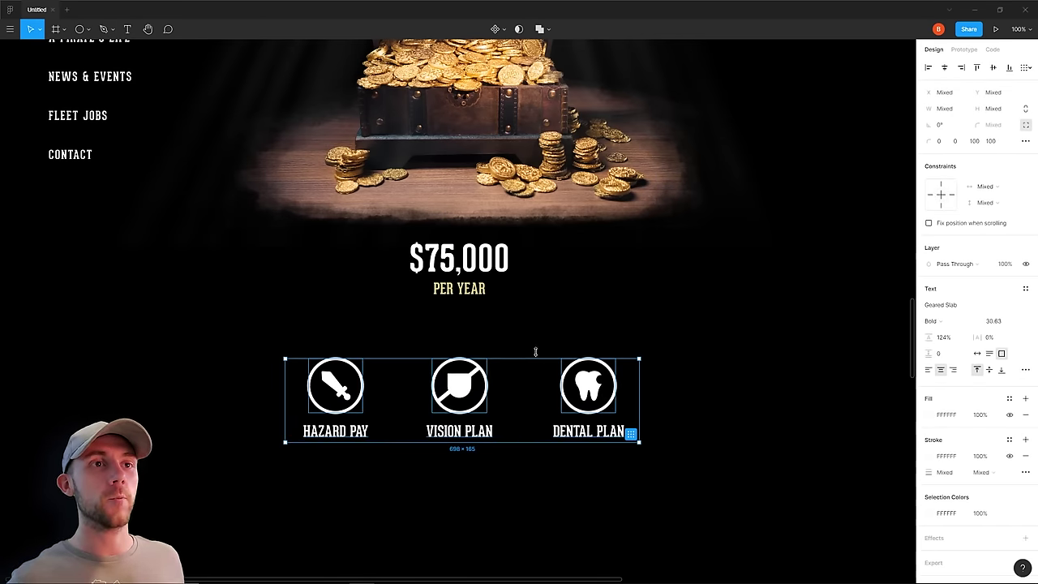
key(ctrl+v)
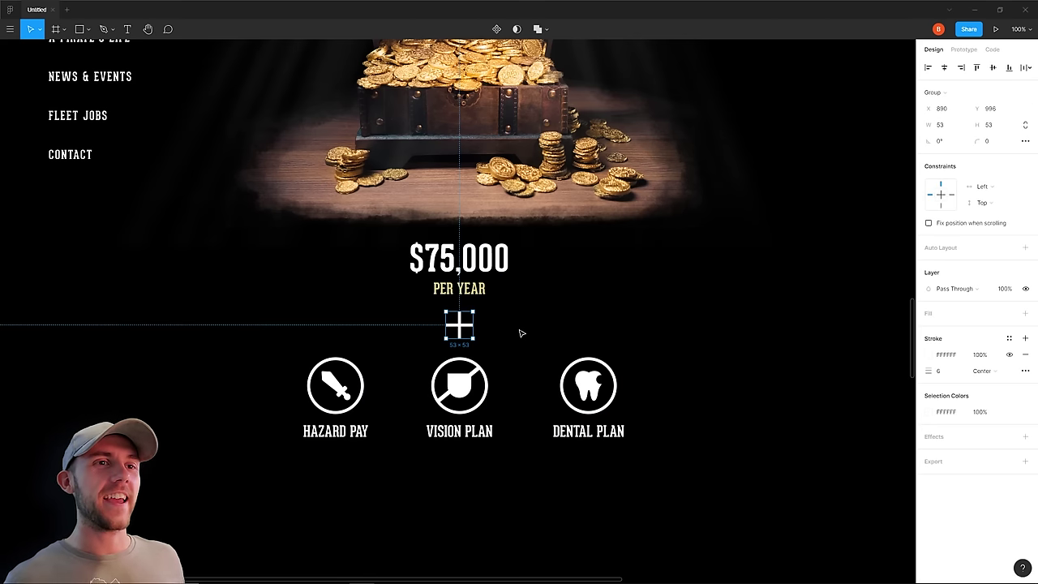
click(508, 324)
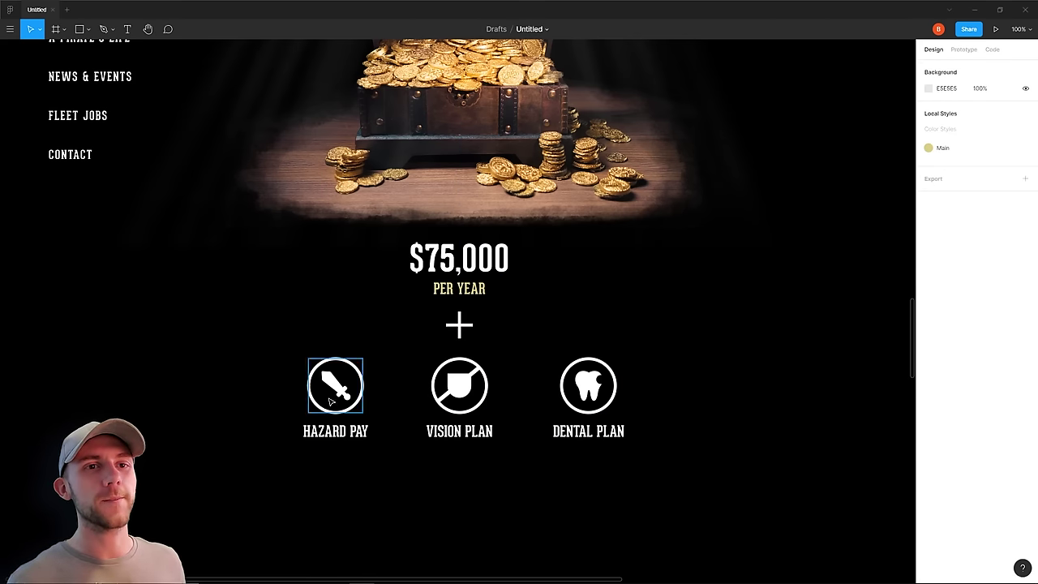
Delete BENEFITS from the section list, and set up a DESCRIPTION heading with its job paragraph below the benefit icons
drag(808, 154, 716, 165)
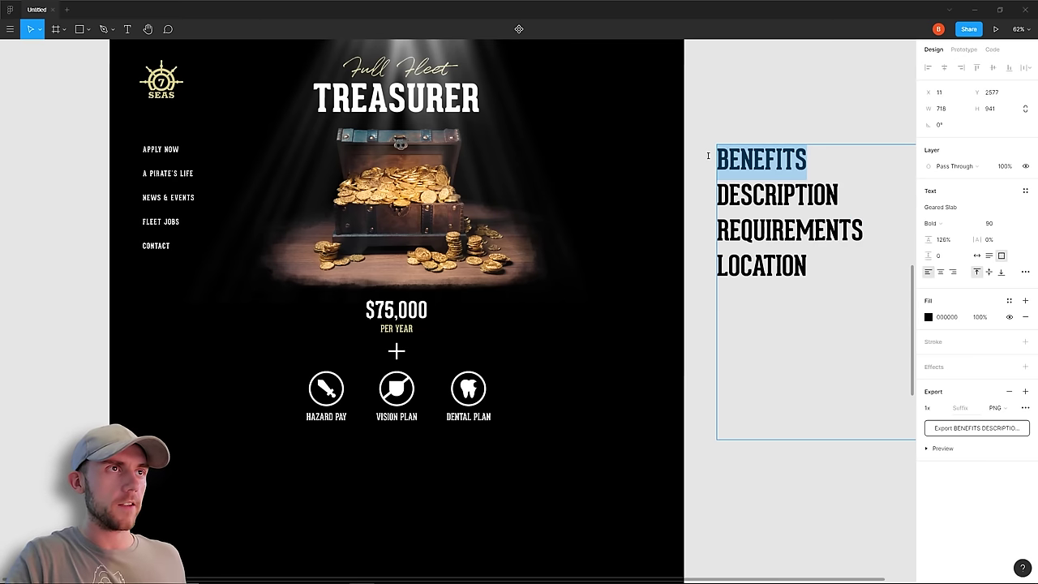
key(BackSpace)
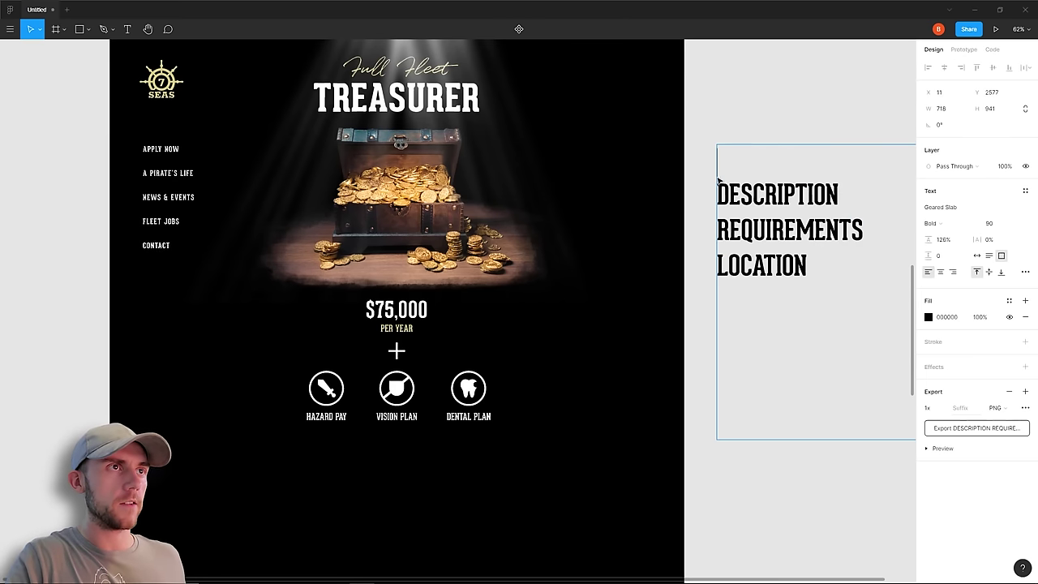
drag(840, 162, 712, 159)
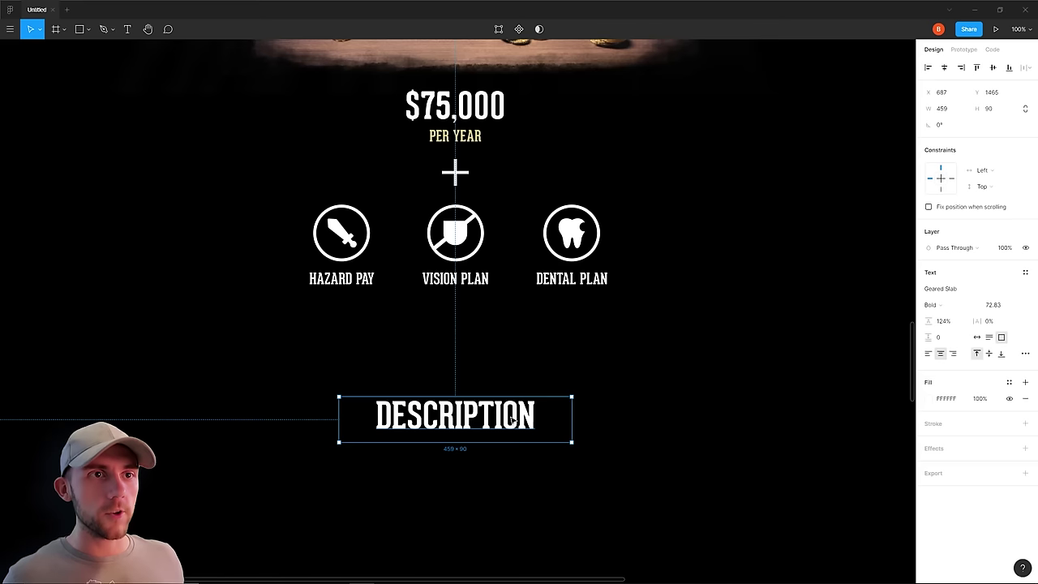
drag(513, 419, 512, 391)
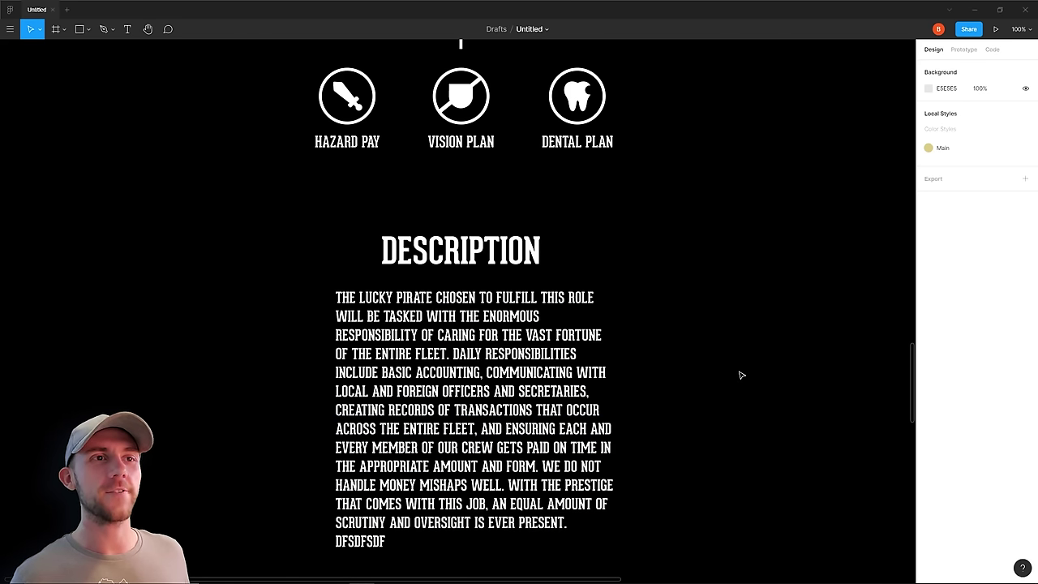
click(608, 377)
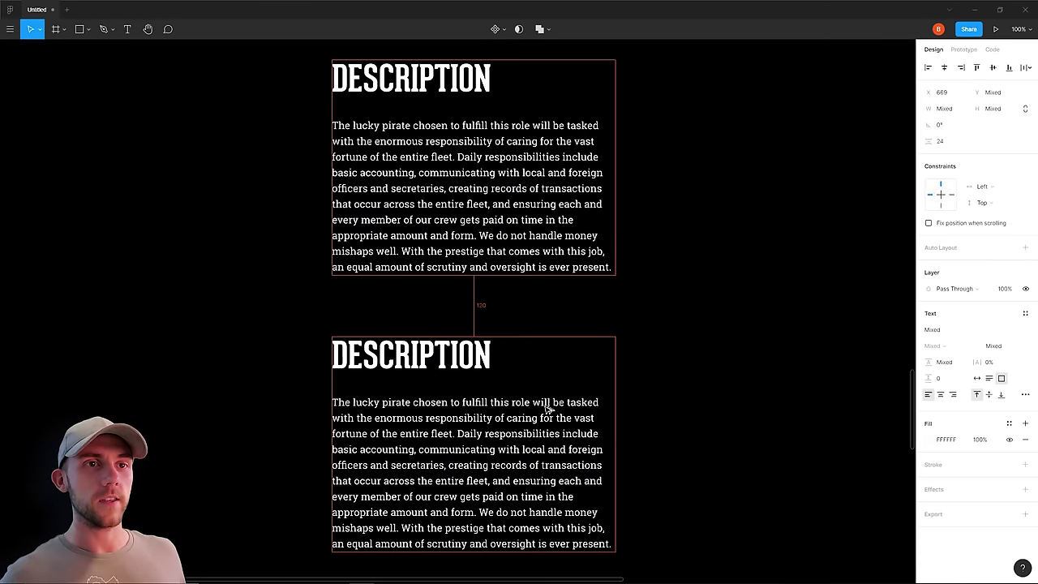
Place a copy of the description section 120 px below the original and retitle it QUALIFICATIONS, with a list of skills as body text
click(548, 411)
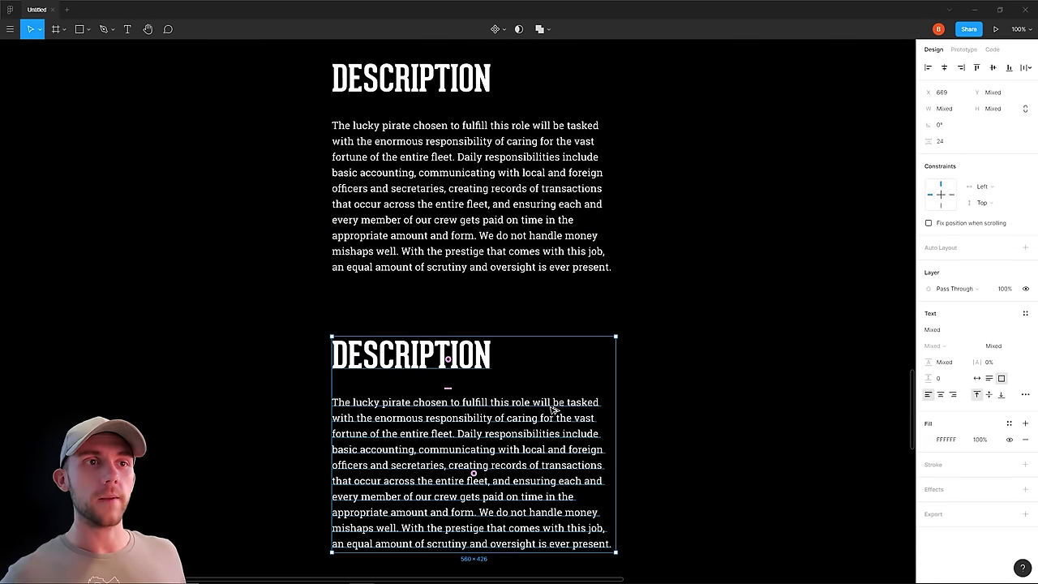
click(649, 378)
scroll(679, 321, down, 1)
key(Return)
text(QUALIFICATIONS)
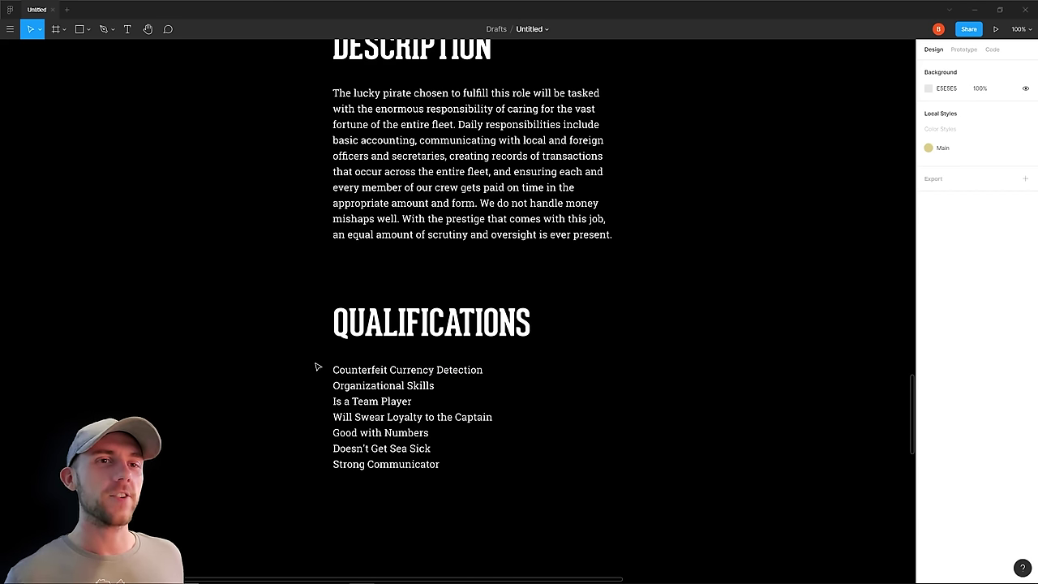
Draw a small square bullet beside the first qualification and copy it down beside the remaining lines of the list
click(79, 29)
drag(309, 365, 318, 374)
drag(313, 369, 314, 400)
drag(314, 401, 314, 417)
drag(314, 417, 314, 448)
drag(314, 449, 313, 464)
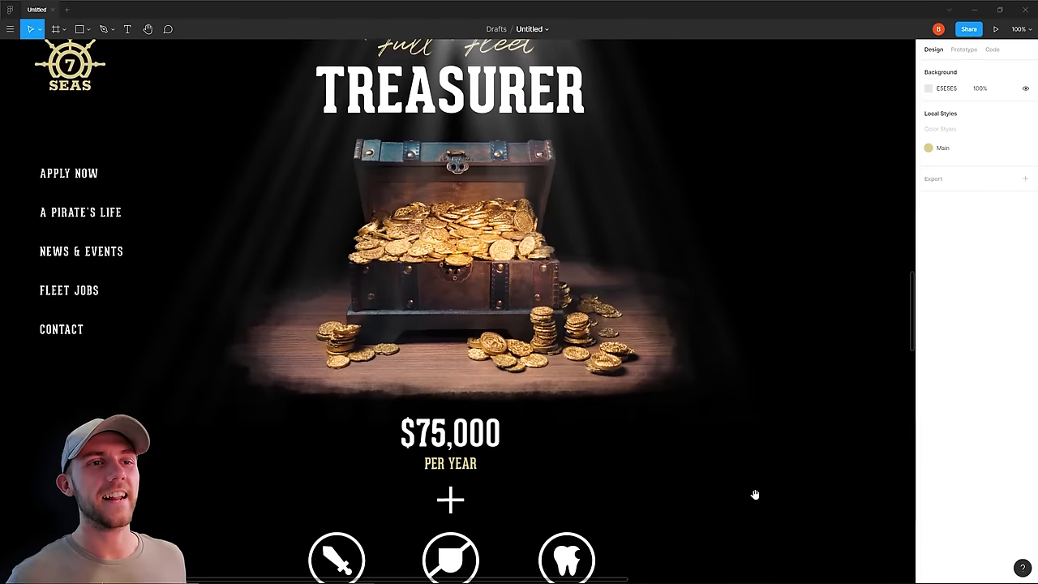
Select the QUALIFICATIONS heading with its bulleted list and place the section beside DESCRIPTION
drag(755, 494, 746, 376)
scroll(722, 406, down, 4)
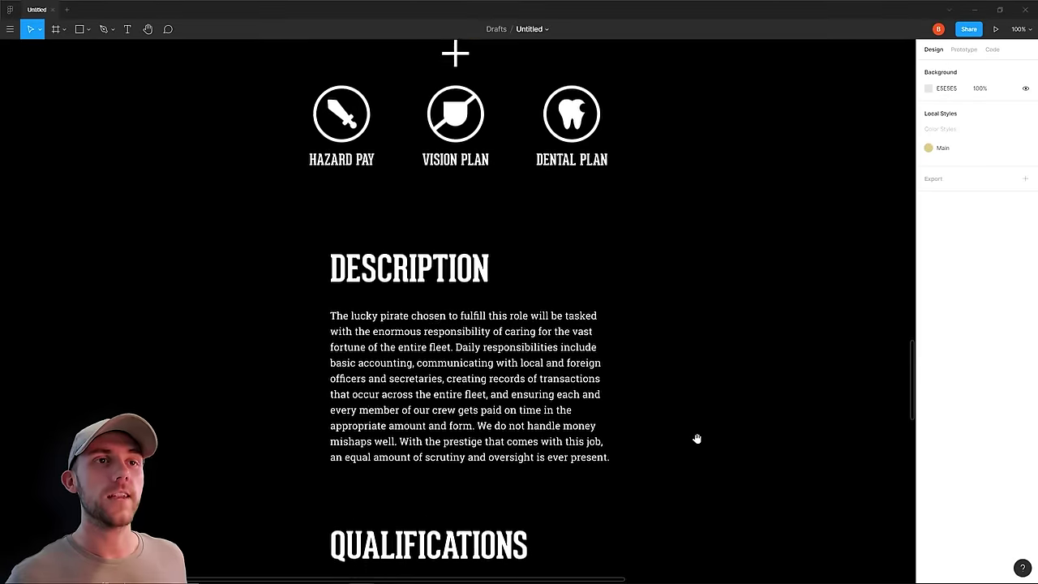
drag(695, 436, 698, 308)
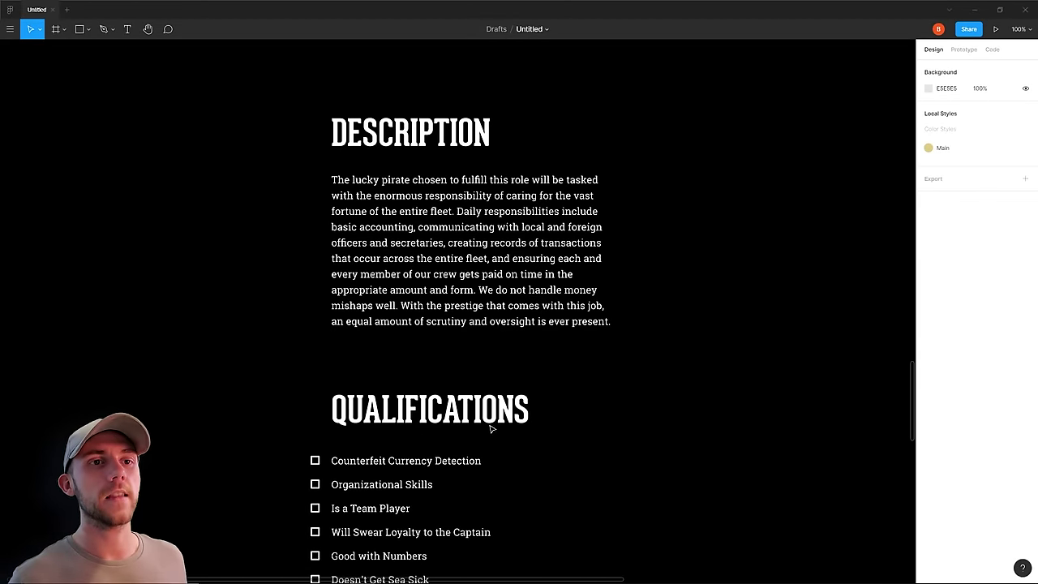
drag(574, 378, 287, 519)
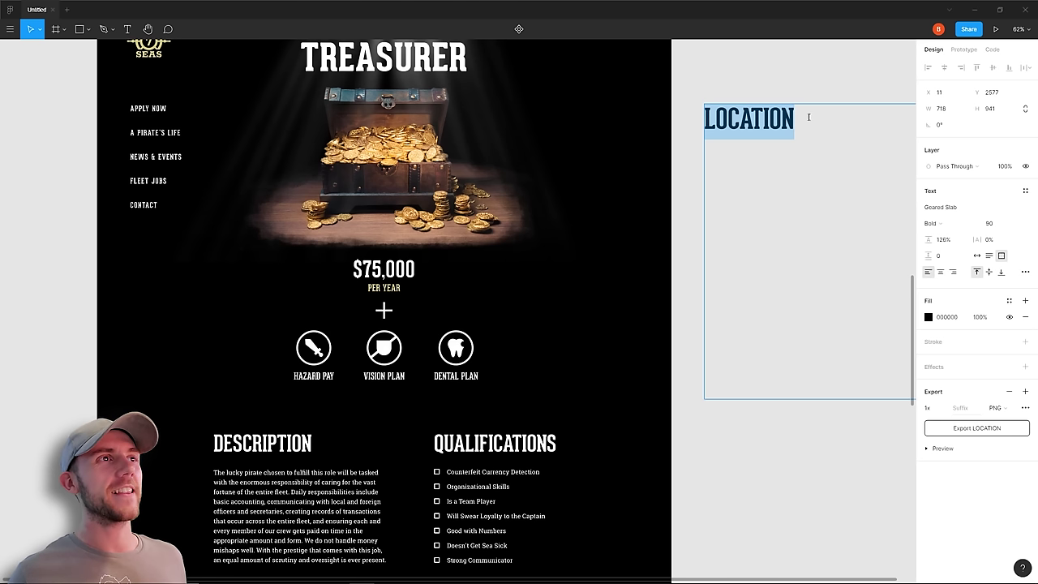
Set up a white LOCATION heading and outline two curved travel regions on the world map, in the Atlantic and Indian Oceans
drag(808, 117, 705, 119)
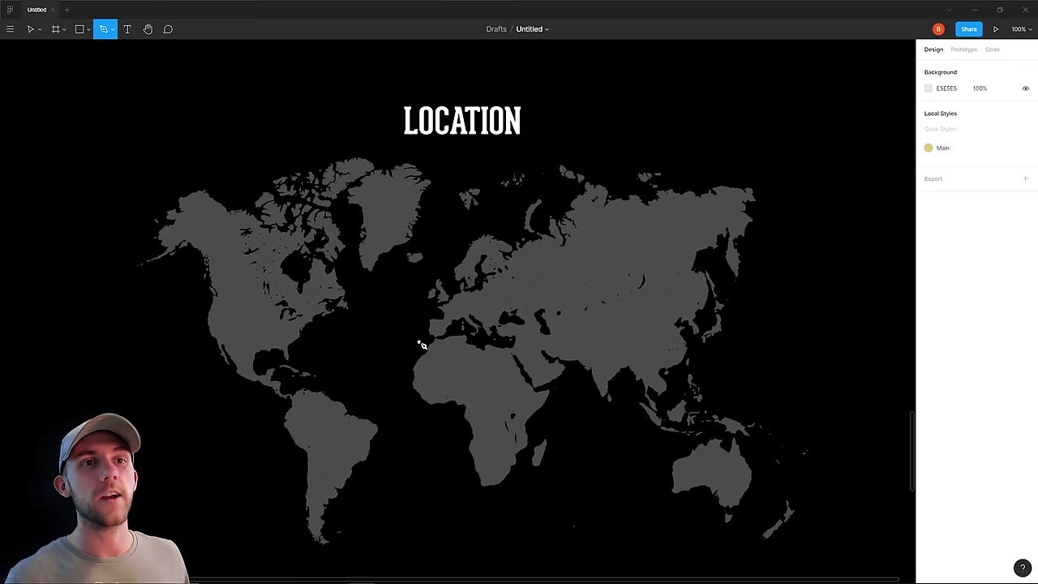
click(421, 344)
drag(318, 357, 325, 389)
drag(442, 509, 470, 507)
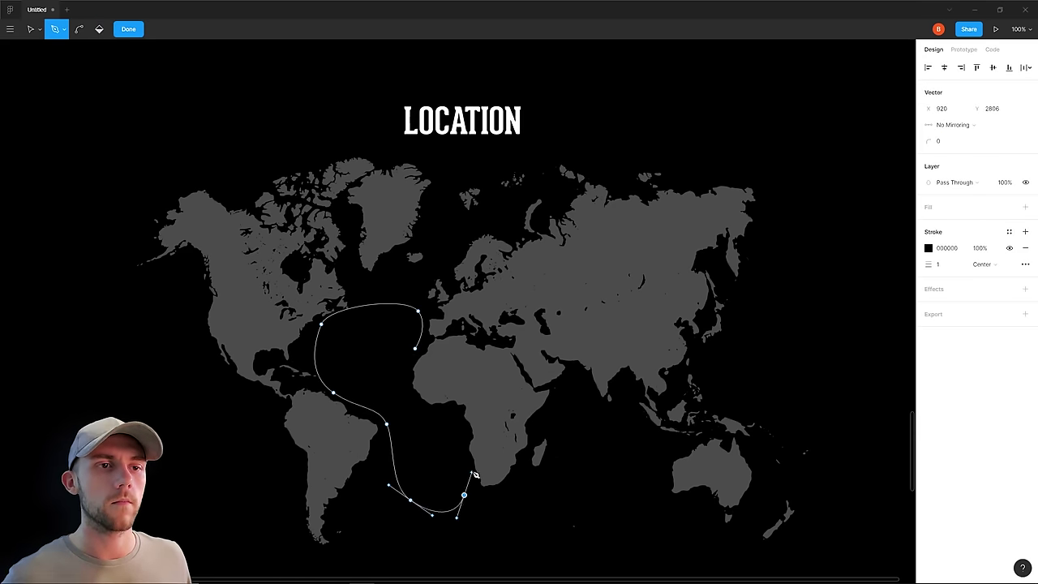
click(421, 345)
click(559, 405)
drag(633, 414, 665, 421)
drag(625, 470, 600, 474)
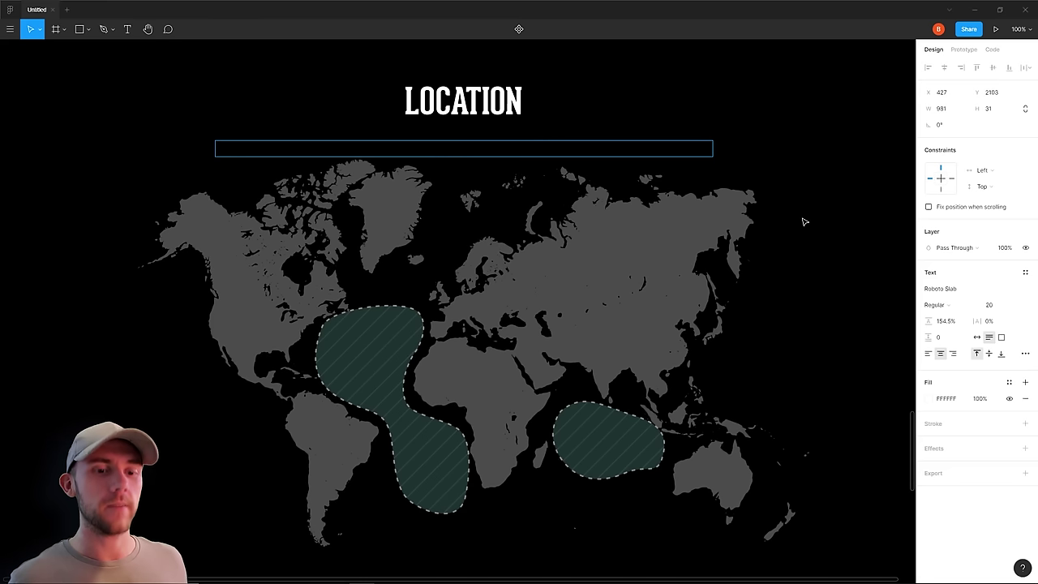
Add the caption "You will be traveling throughout the following regions." under LOCATION and a heading beginning "DO YOU HAVE WHAT I" below the map
text(You will be traveling throughout the following regions)
text(.)
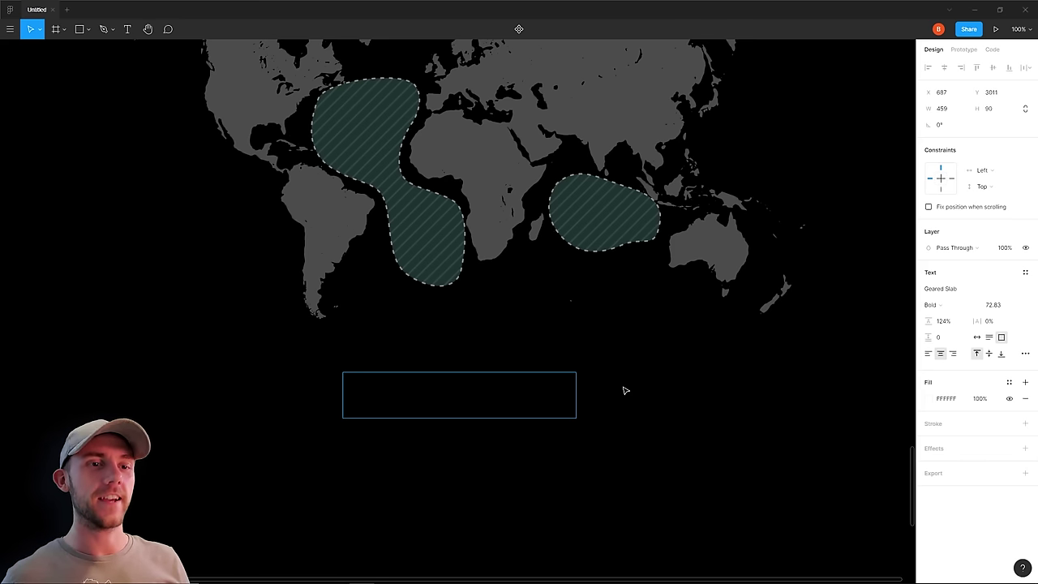
text(DO YOU HAVE WHAT I)
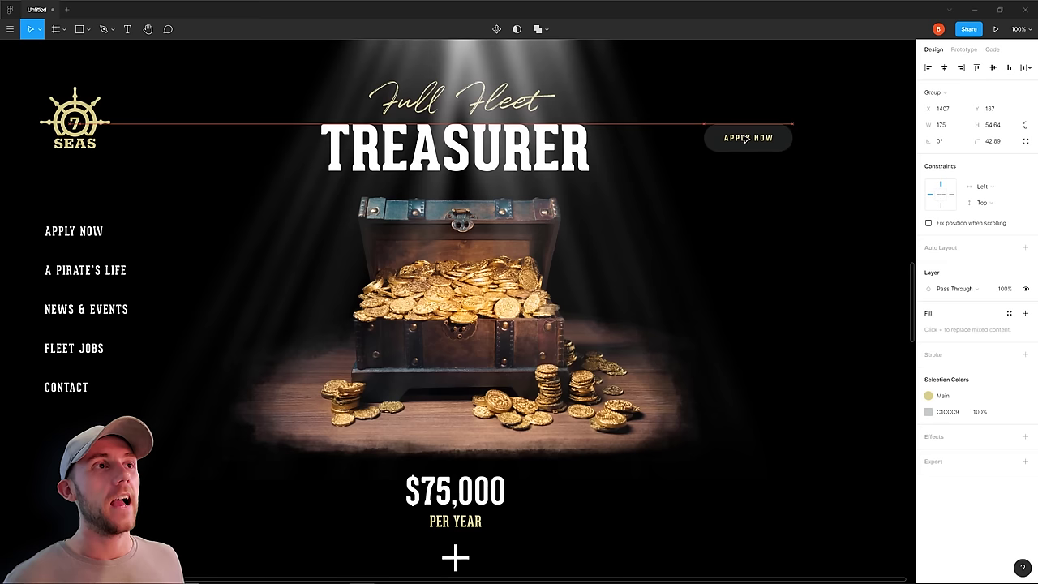
Place the APPLY NOW button level with the Full Fleet lettering at about X 1550, Y 98 and delete the side navigation list
drag(741, 135, 816, 101)
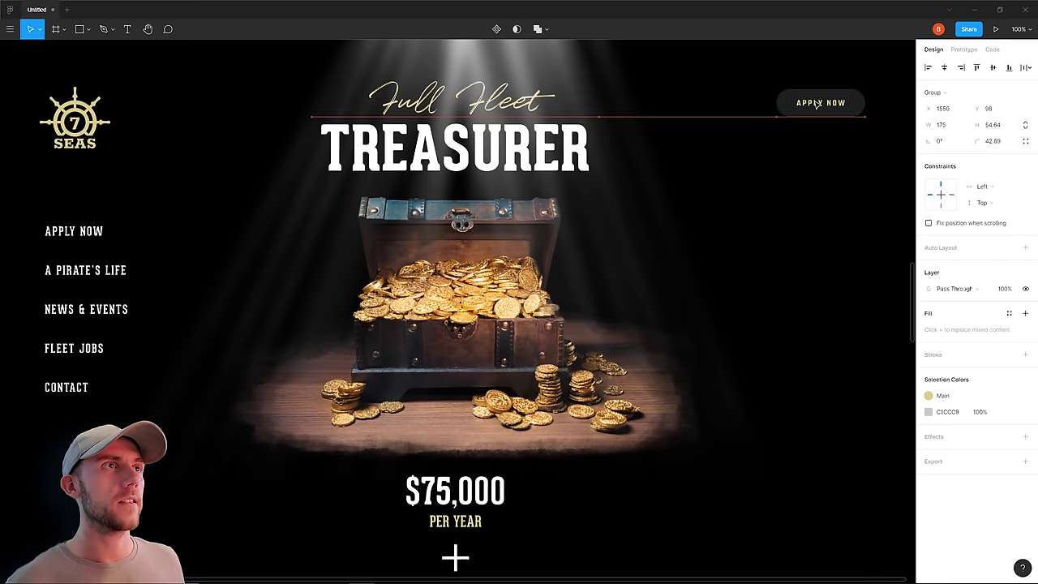
click(863, 224)
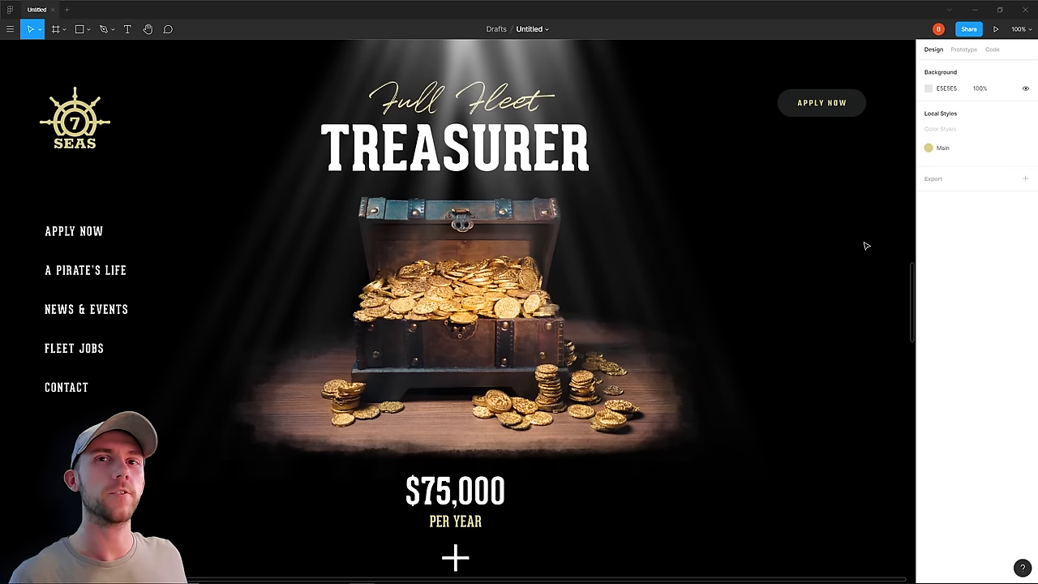
click(71, 235)
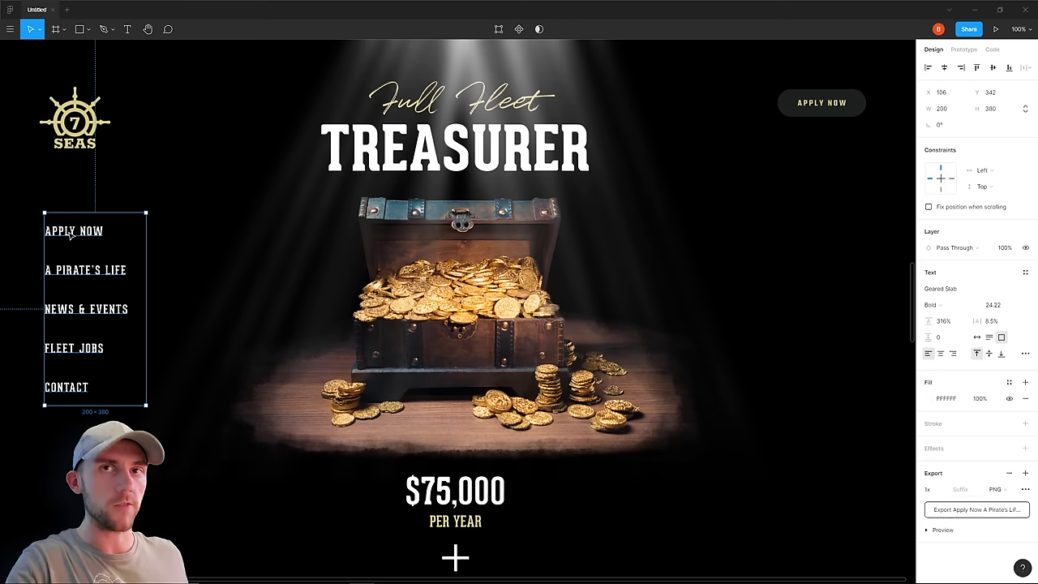
key(Delete)
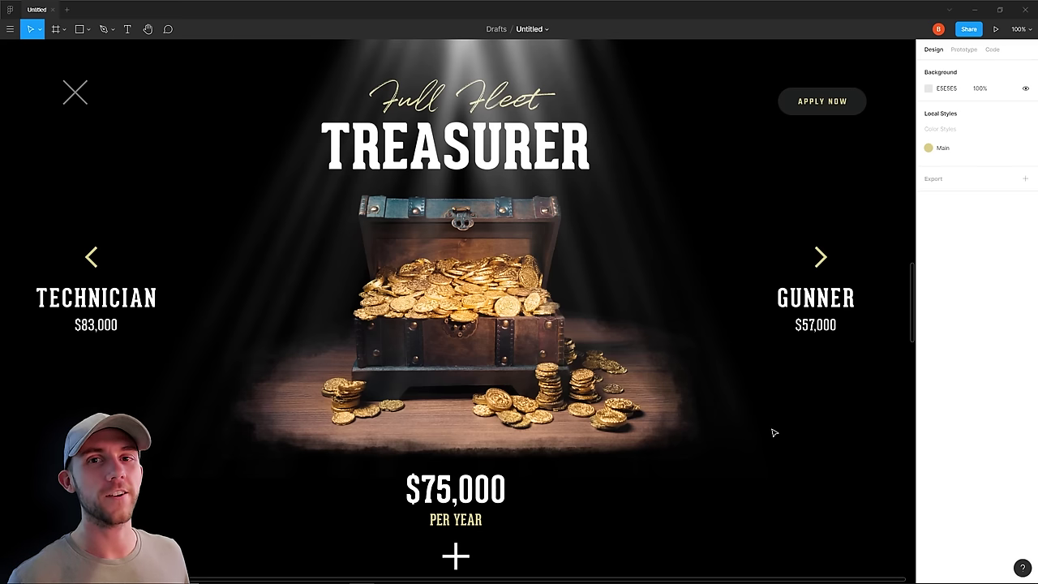
Draw curved white 4 px connector lines from the coins to the benefit icons and from the QUALIFICATIONS list toward the map
scroll(773, 432, down, 5)
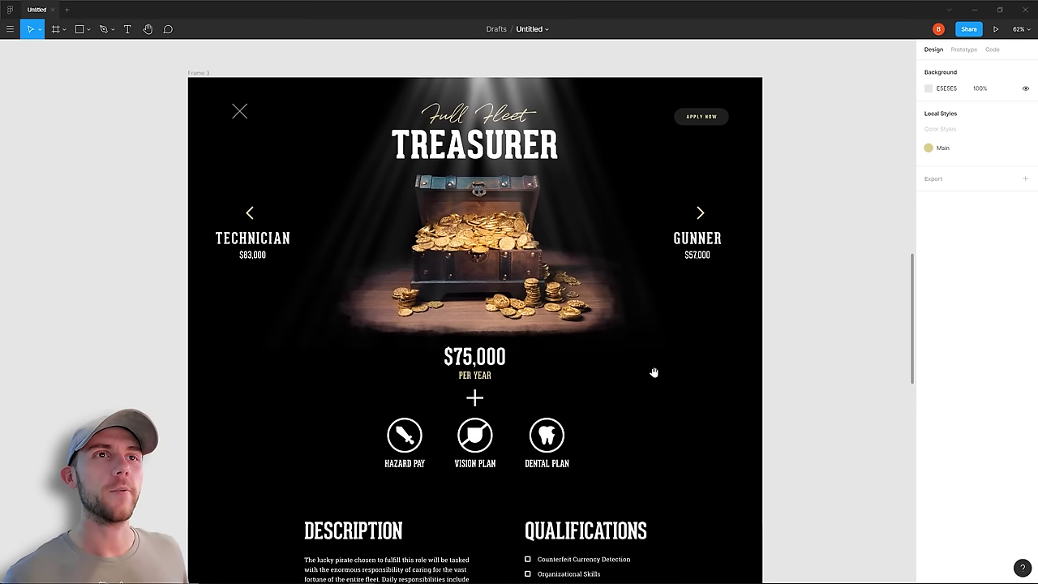
drag(654, 370, 656, 353)
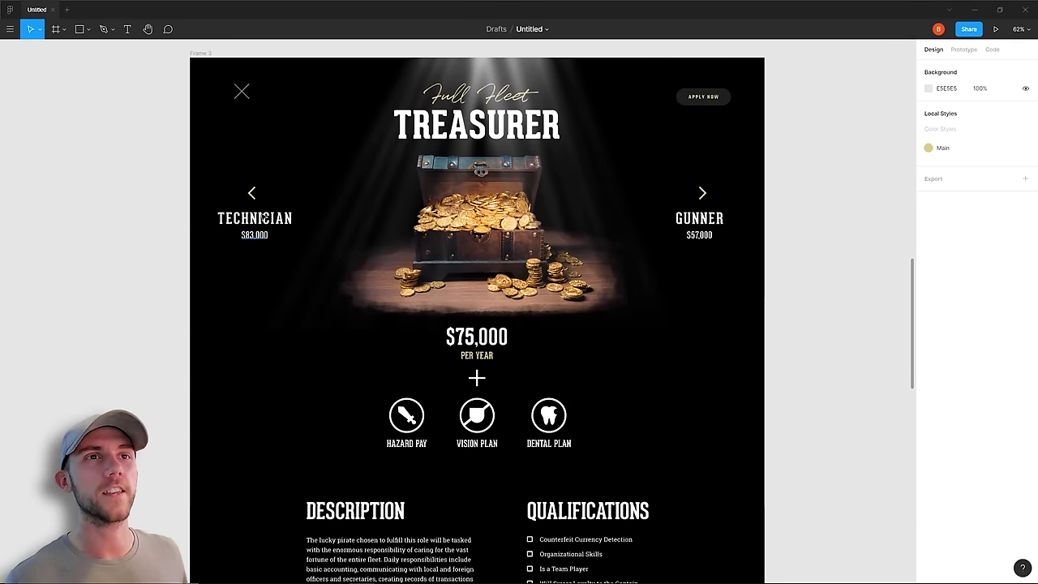
scroll(454, 120, down, 5)
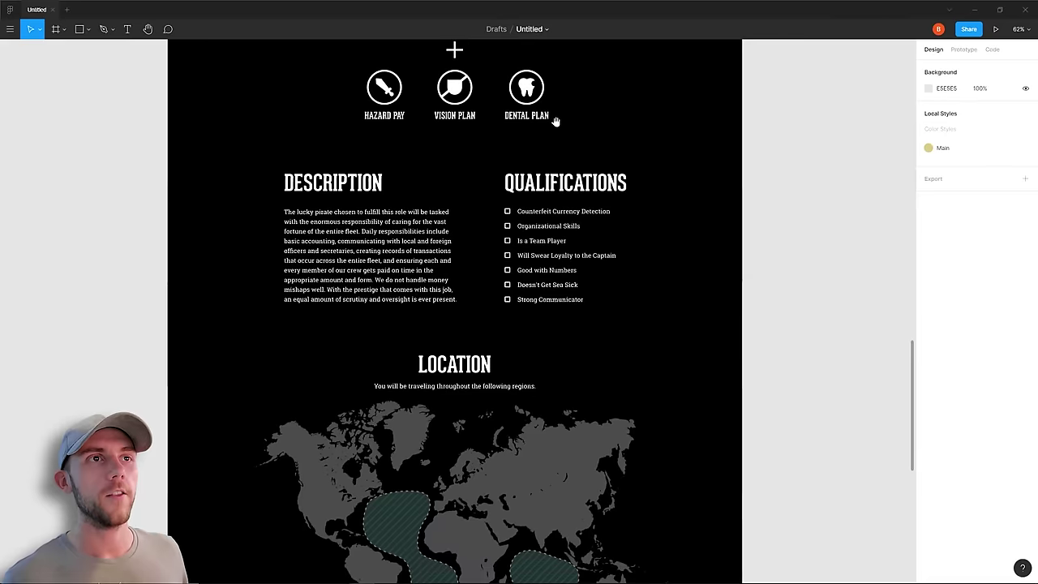
scroll(426, 431, down, 4)
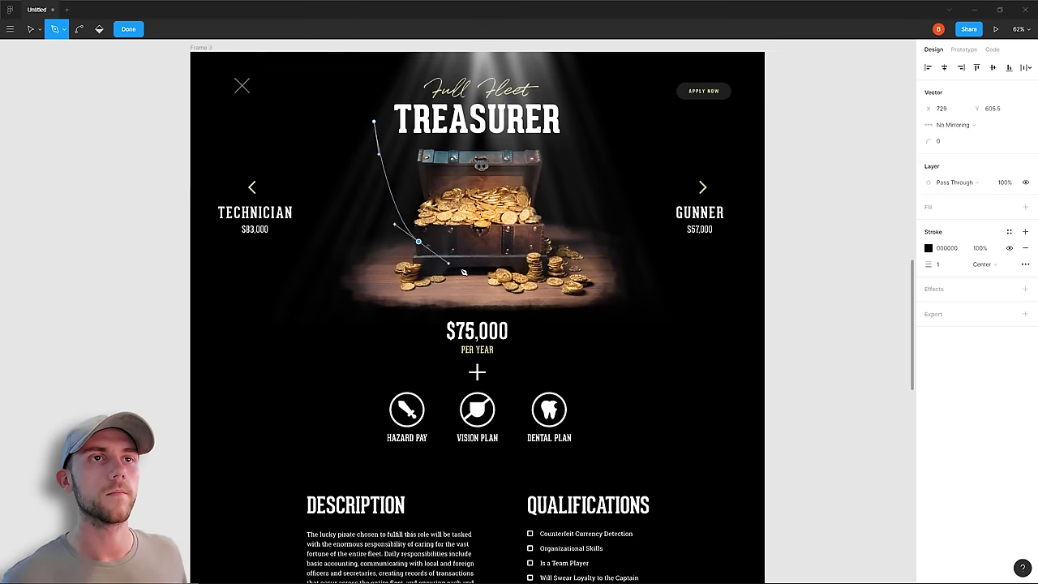
drag(583, 385, 483, 433)
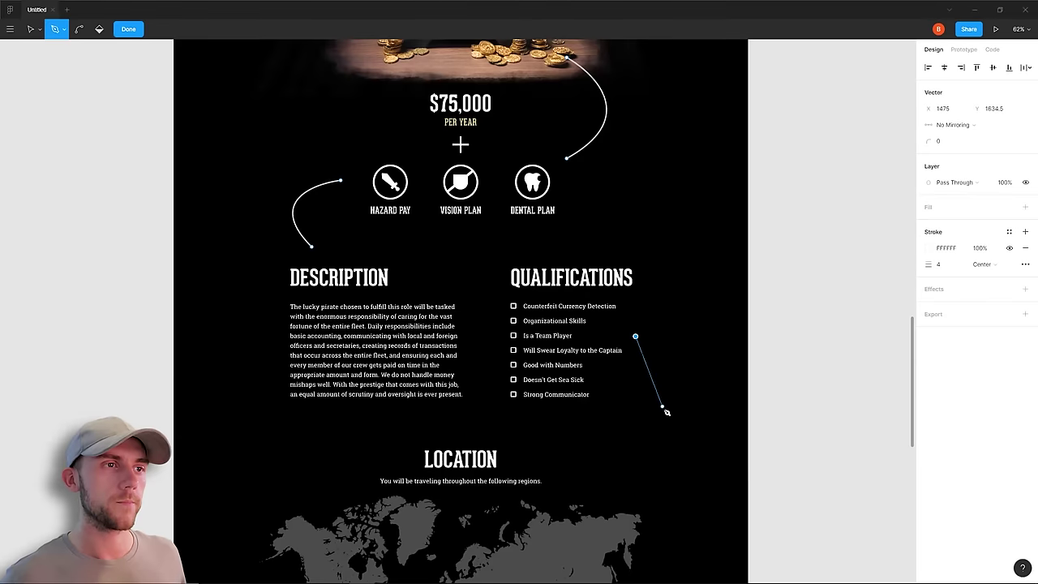
drag(666, 412, 705, 397)
scroll(705, 397, down, 4)
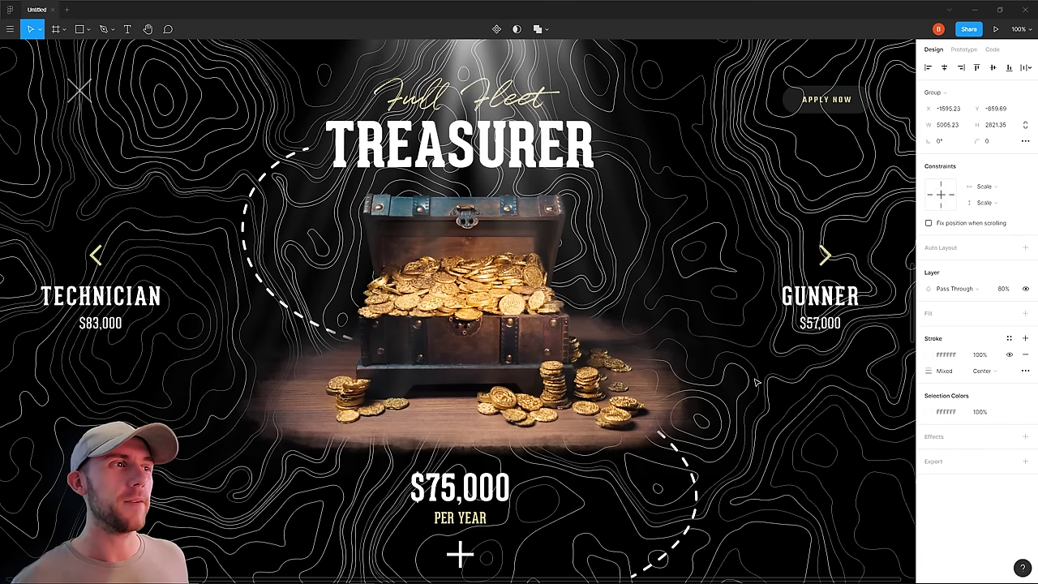
Enlarge the rust texture image to 1922 by 1281 px over the hero area and set its blend mode to Luminosity
key(Escape)
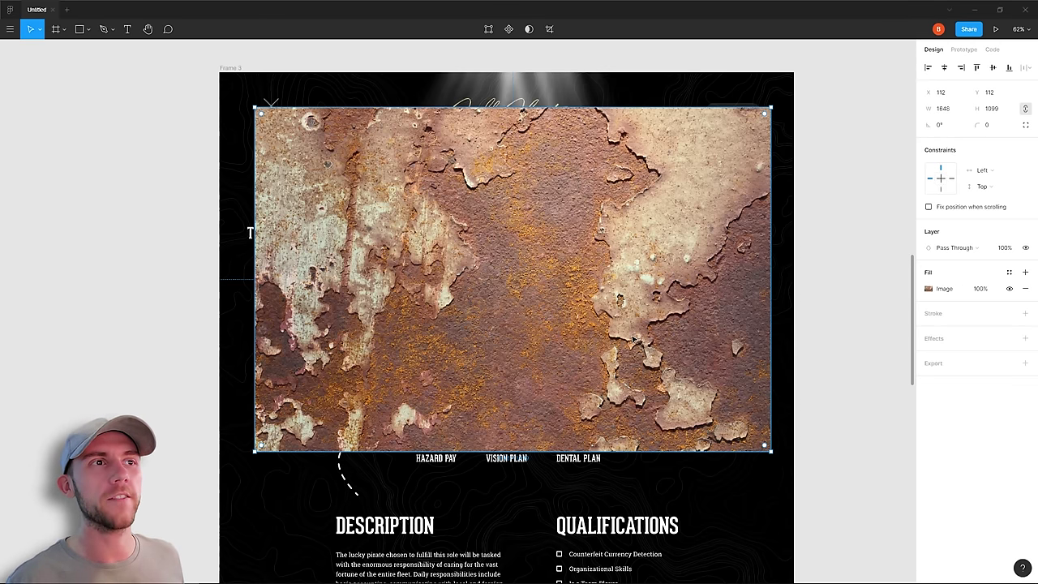
drag(770, 450, 809, 478)
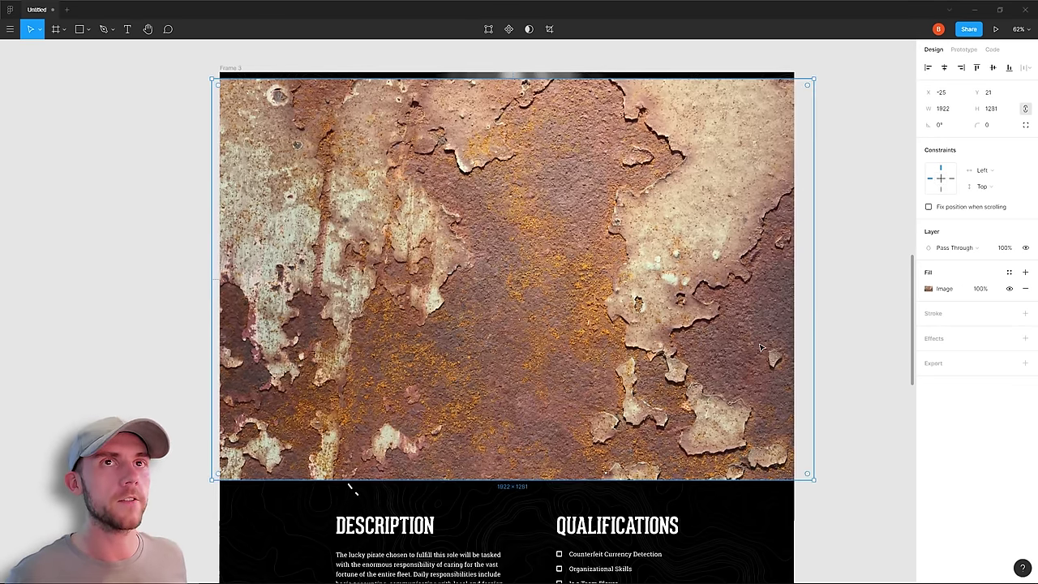
key(shift+0)
click(955, 247)
click(952, 485)
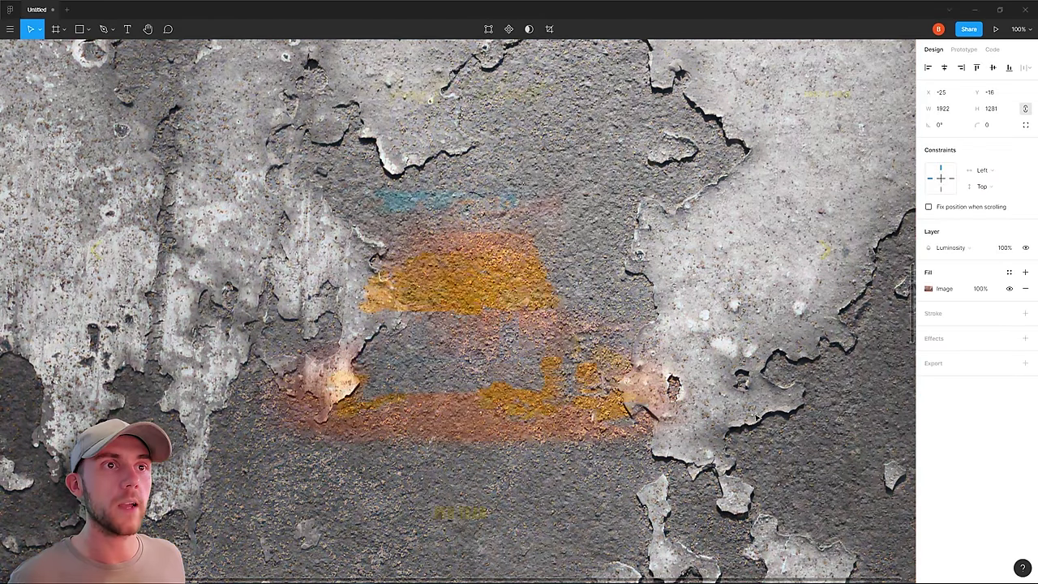
Set the layer opacity of the rust texture to 10%
click(1003, 248)
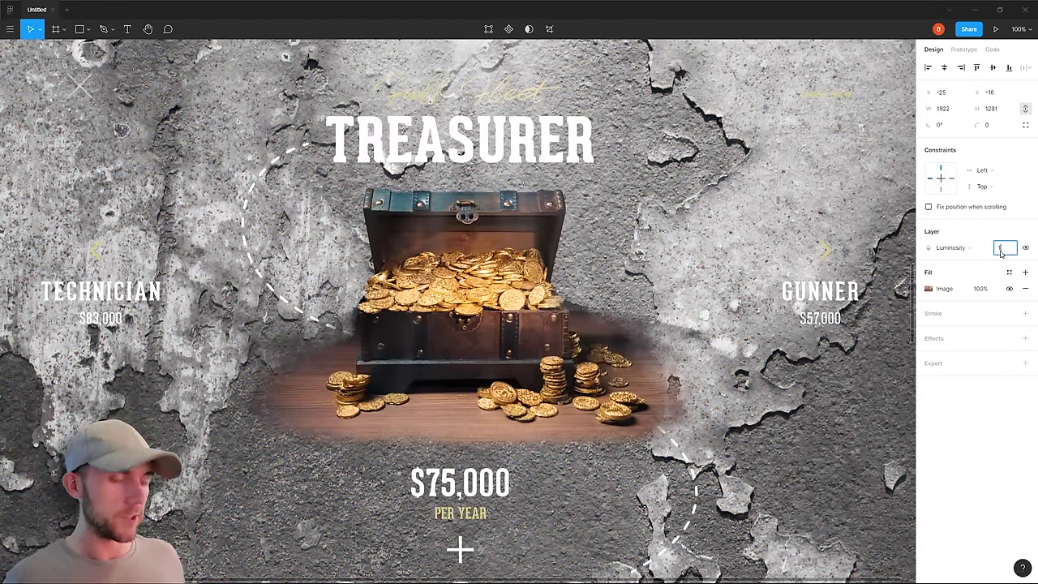
text(10)
key(Return)
click(772, 373)
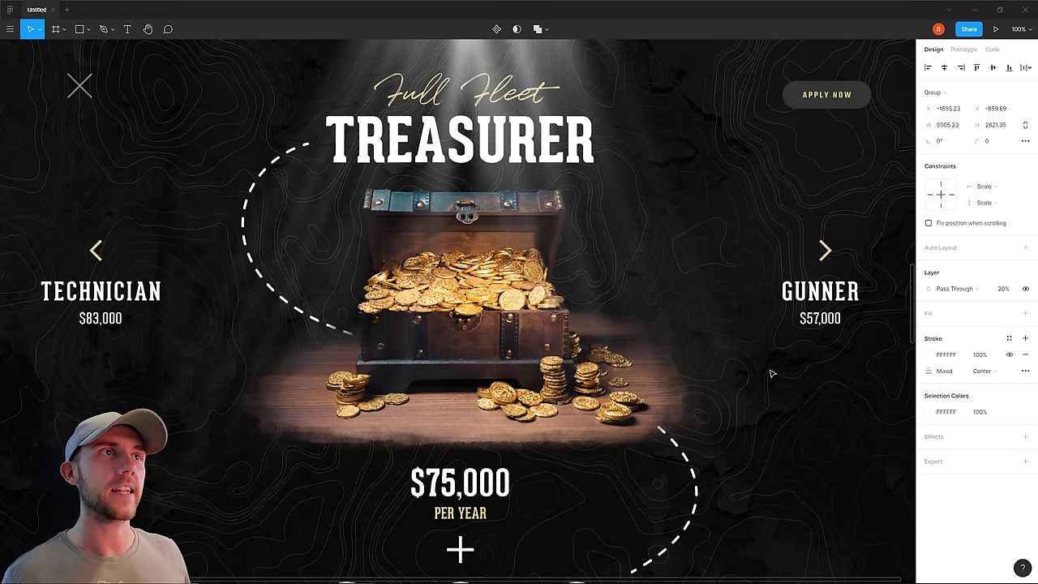
Select the rust texture overlay covering the treasure chest area
key(Escape)
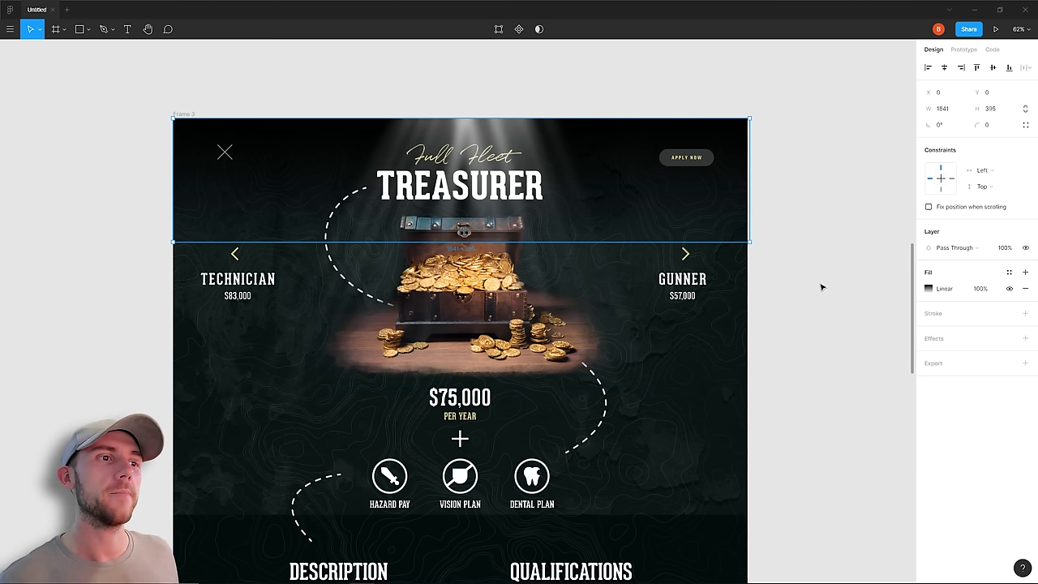
click(688, 453)
key(shift+0)
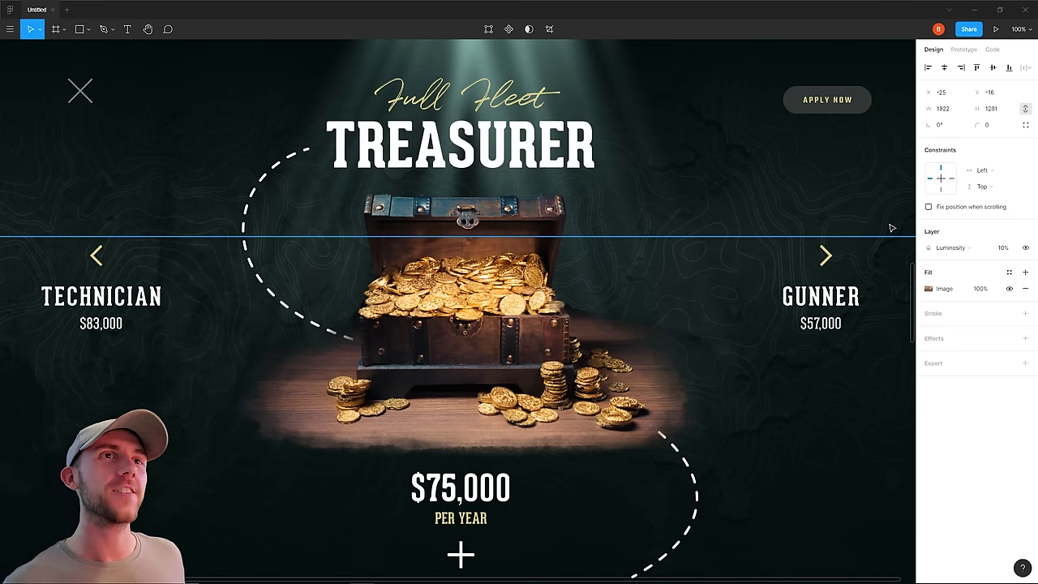